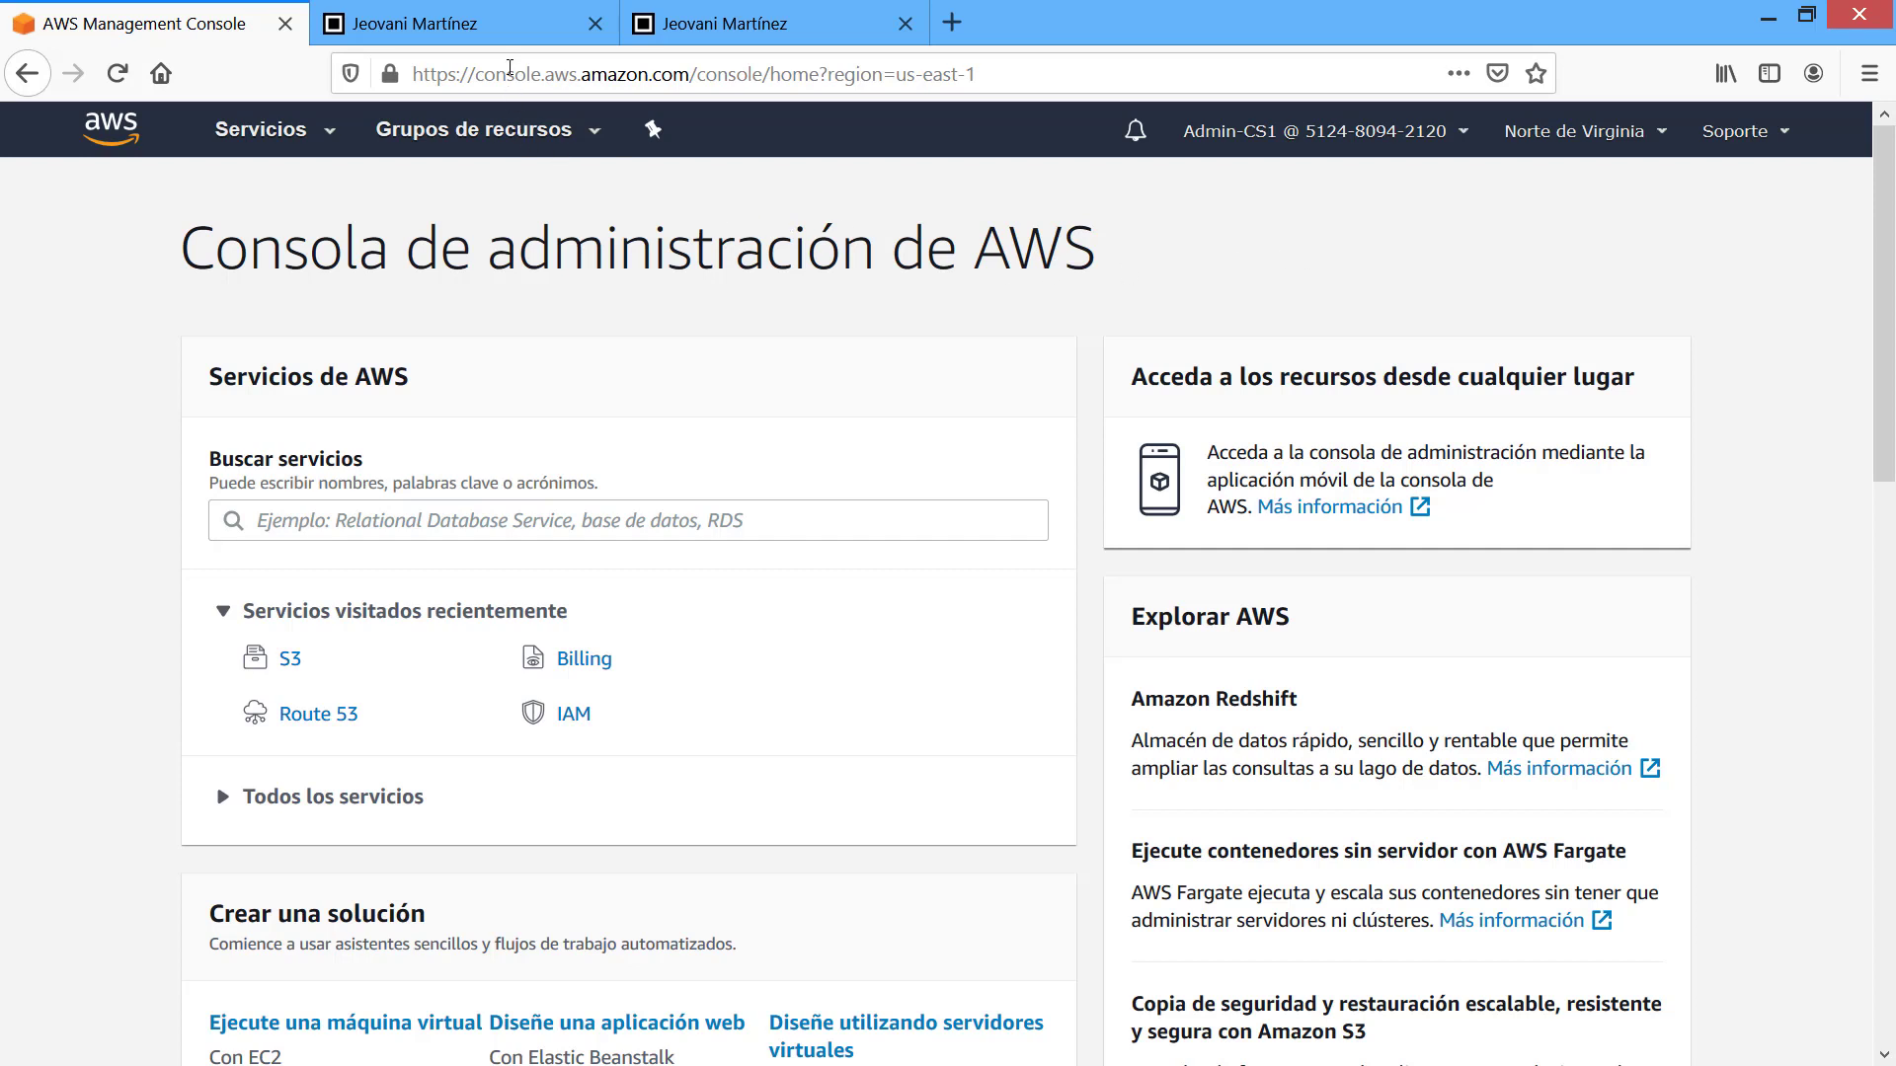
# Check the connection security indicators of the website's HTTP version in Firefox and in Chrome.
pyautogui.click(488, 22)
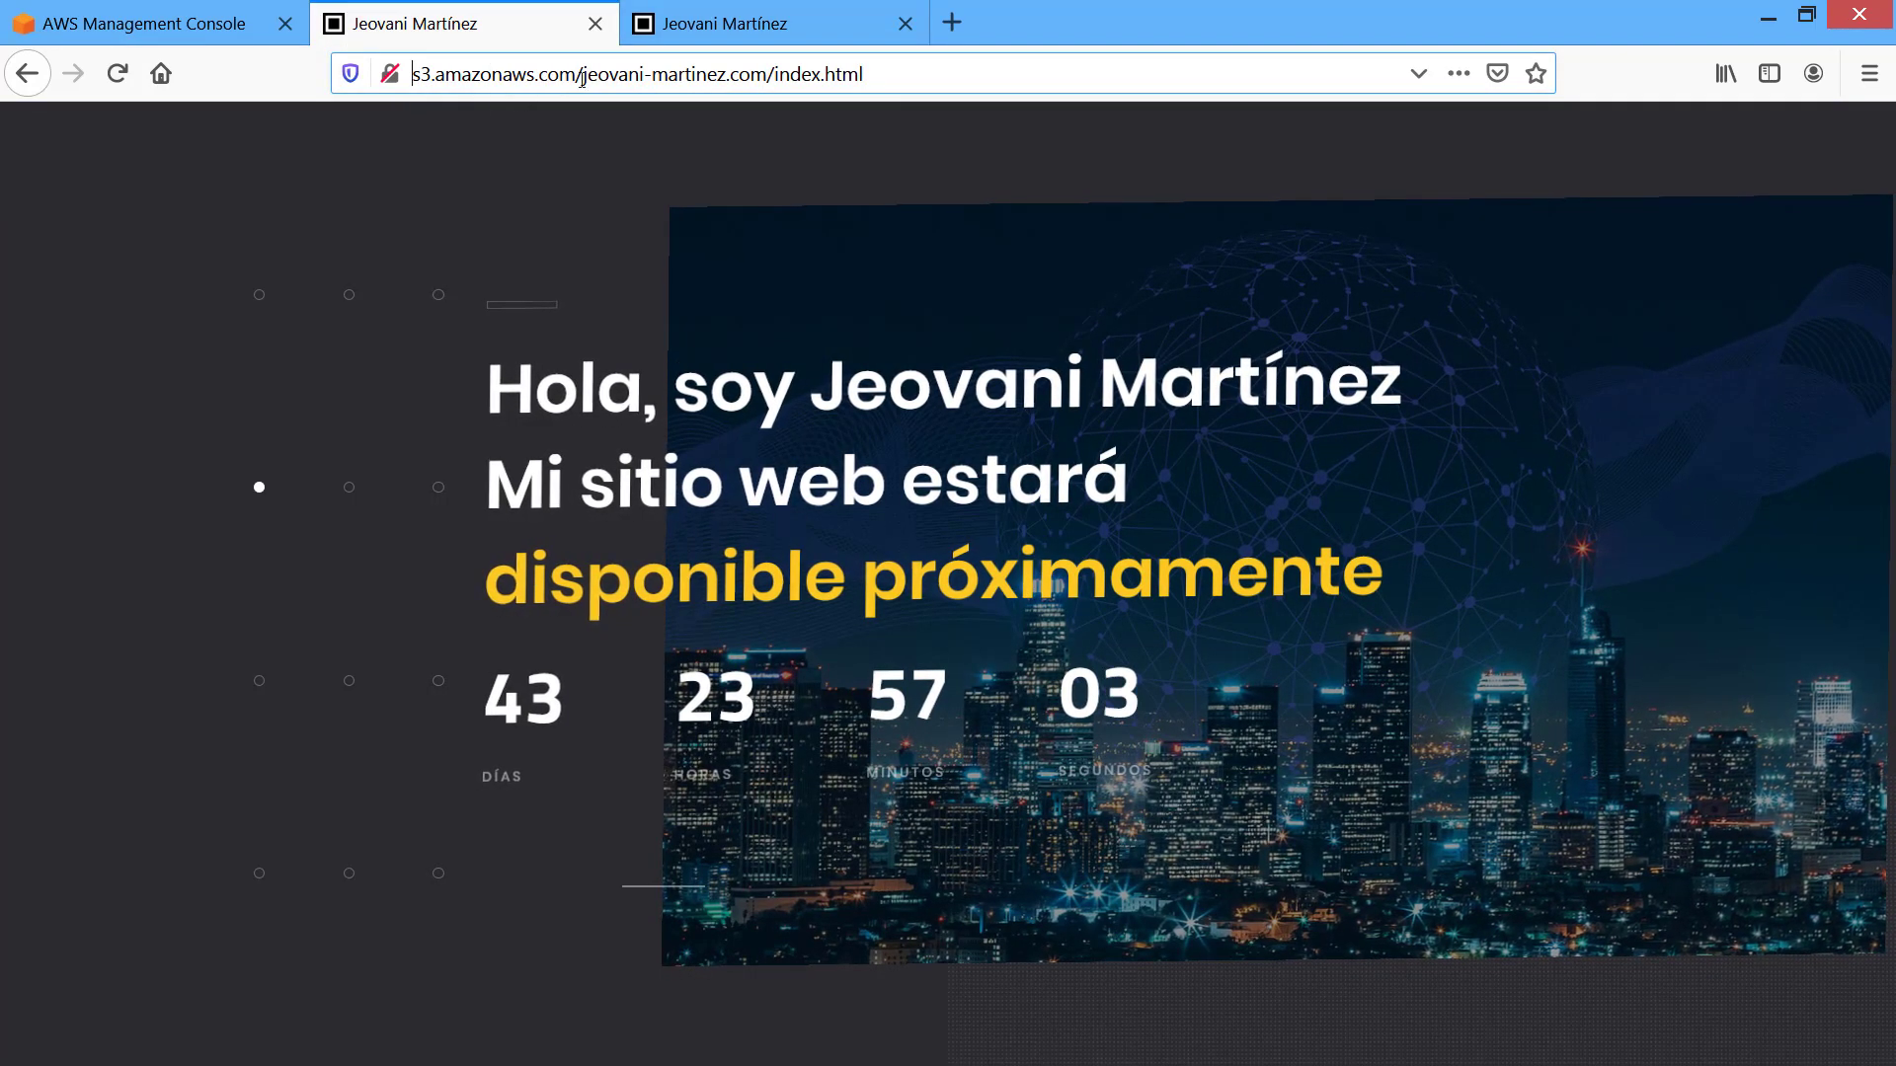
pyautogui.click(390, 74)
pyautogui.click(310, 204)
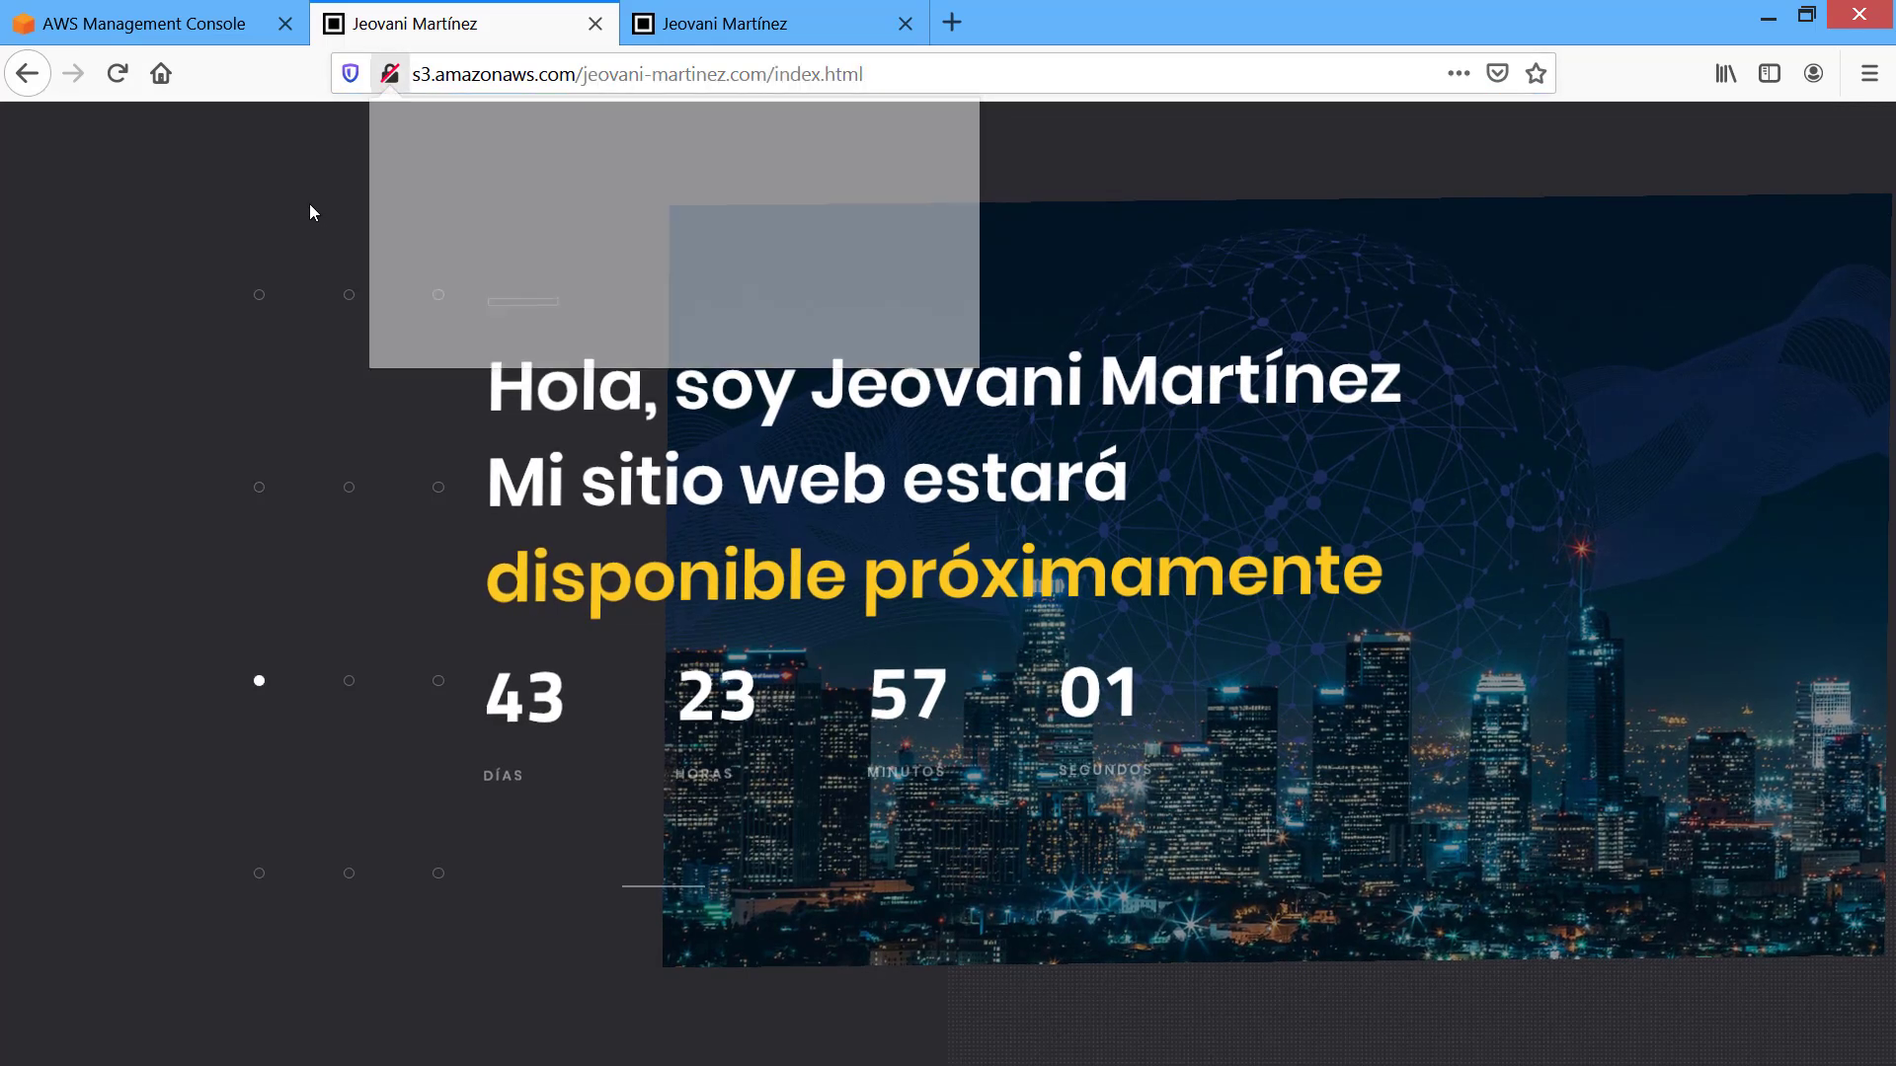
pyautogui.hotkey('alt', 'Tab')
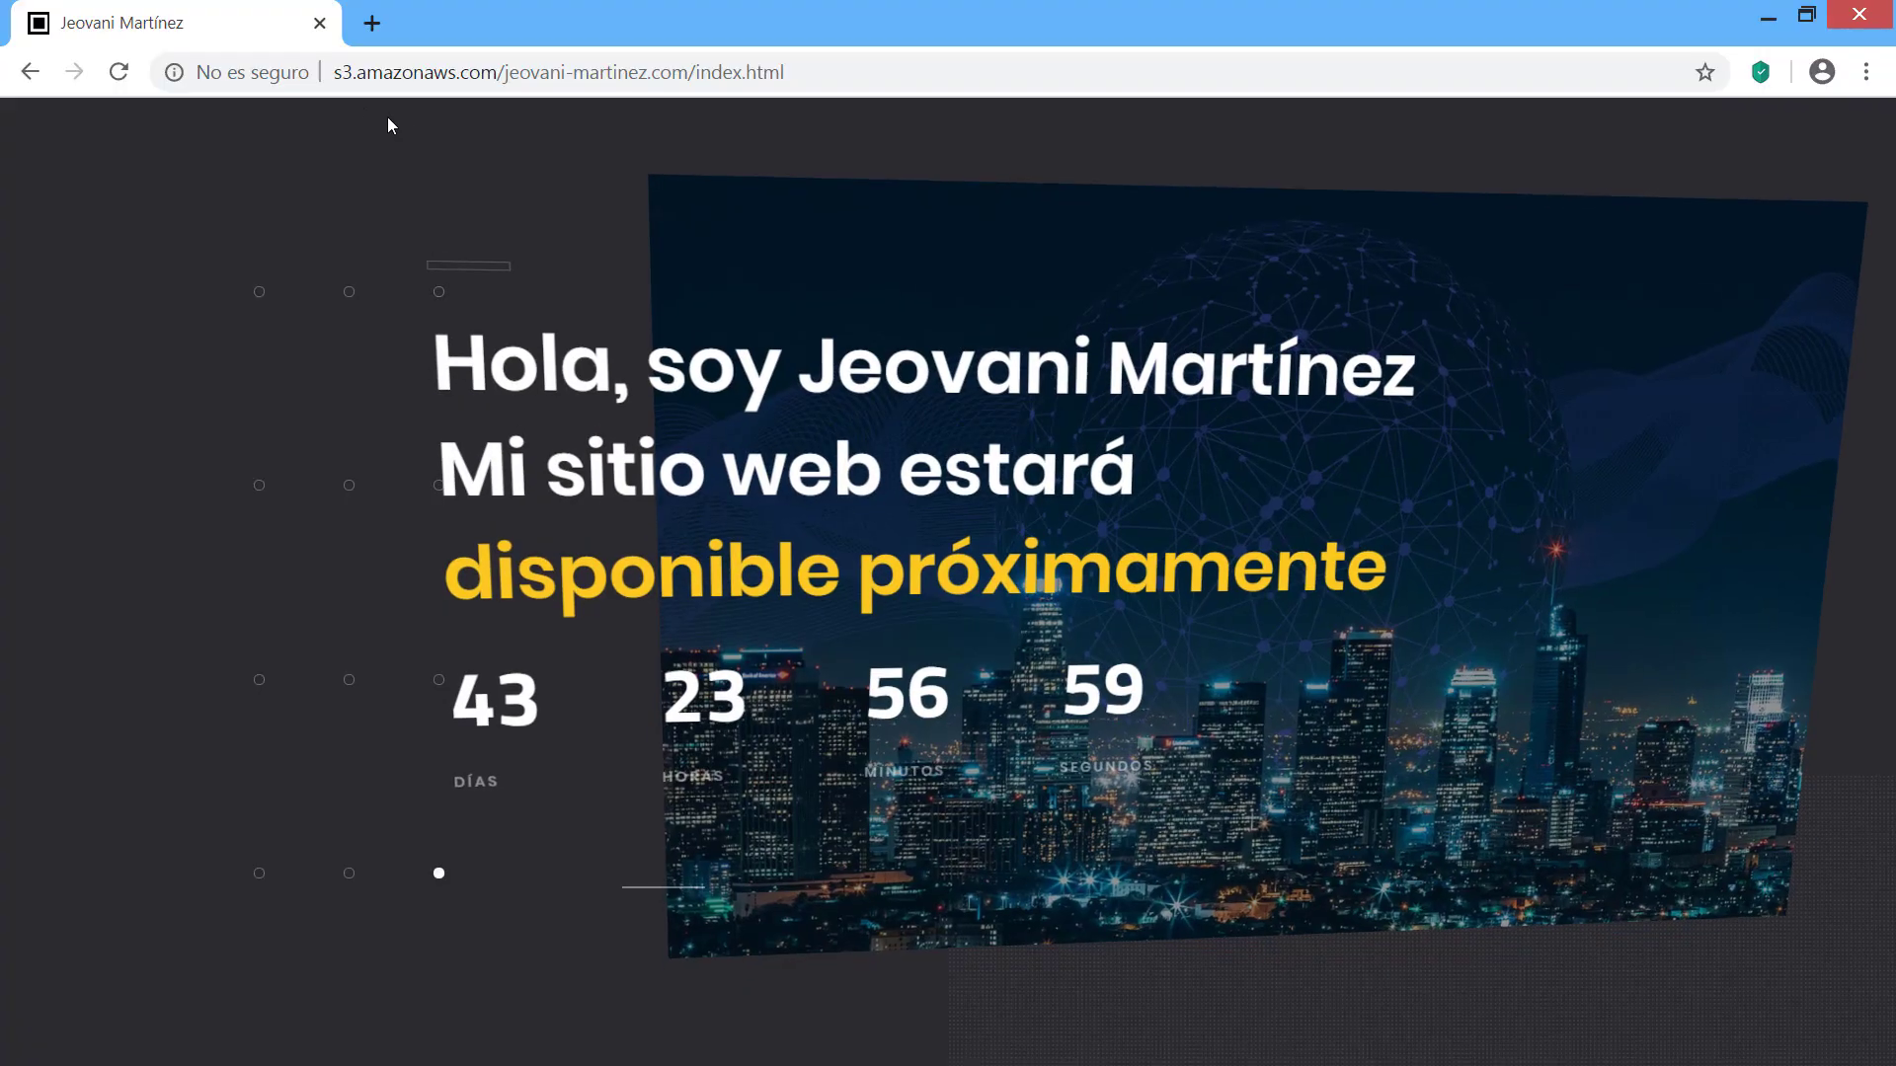
pyautogui.click(241, 74)
pyautogui.click(1754, 75)
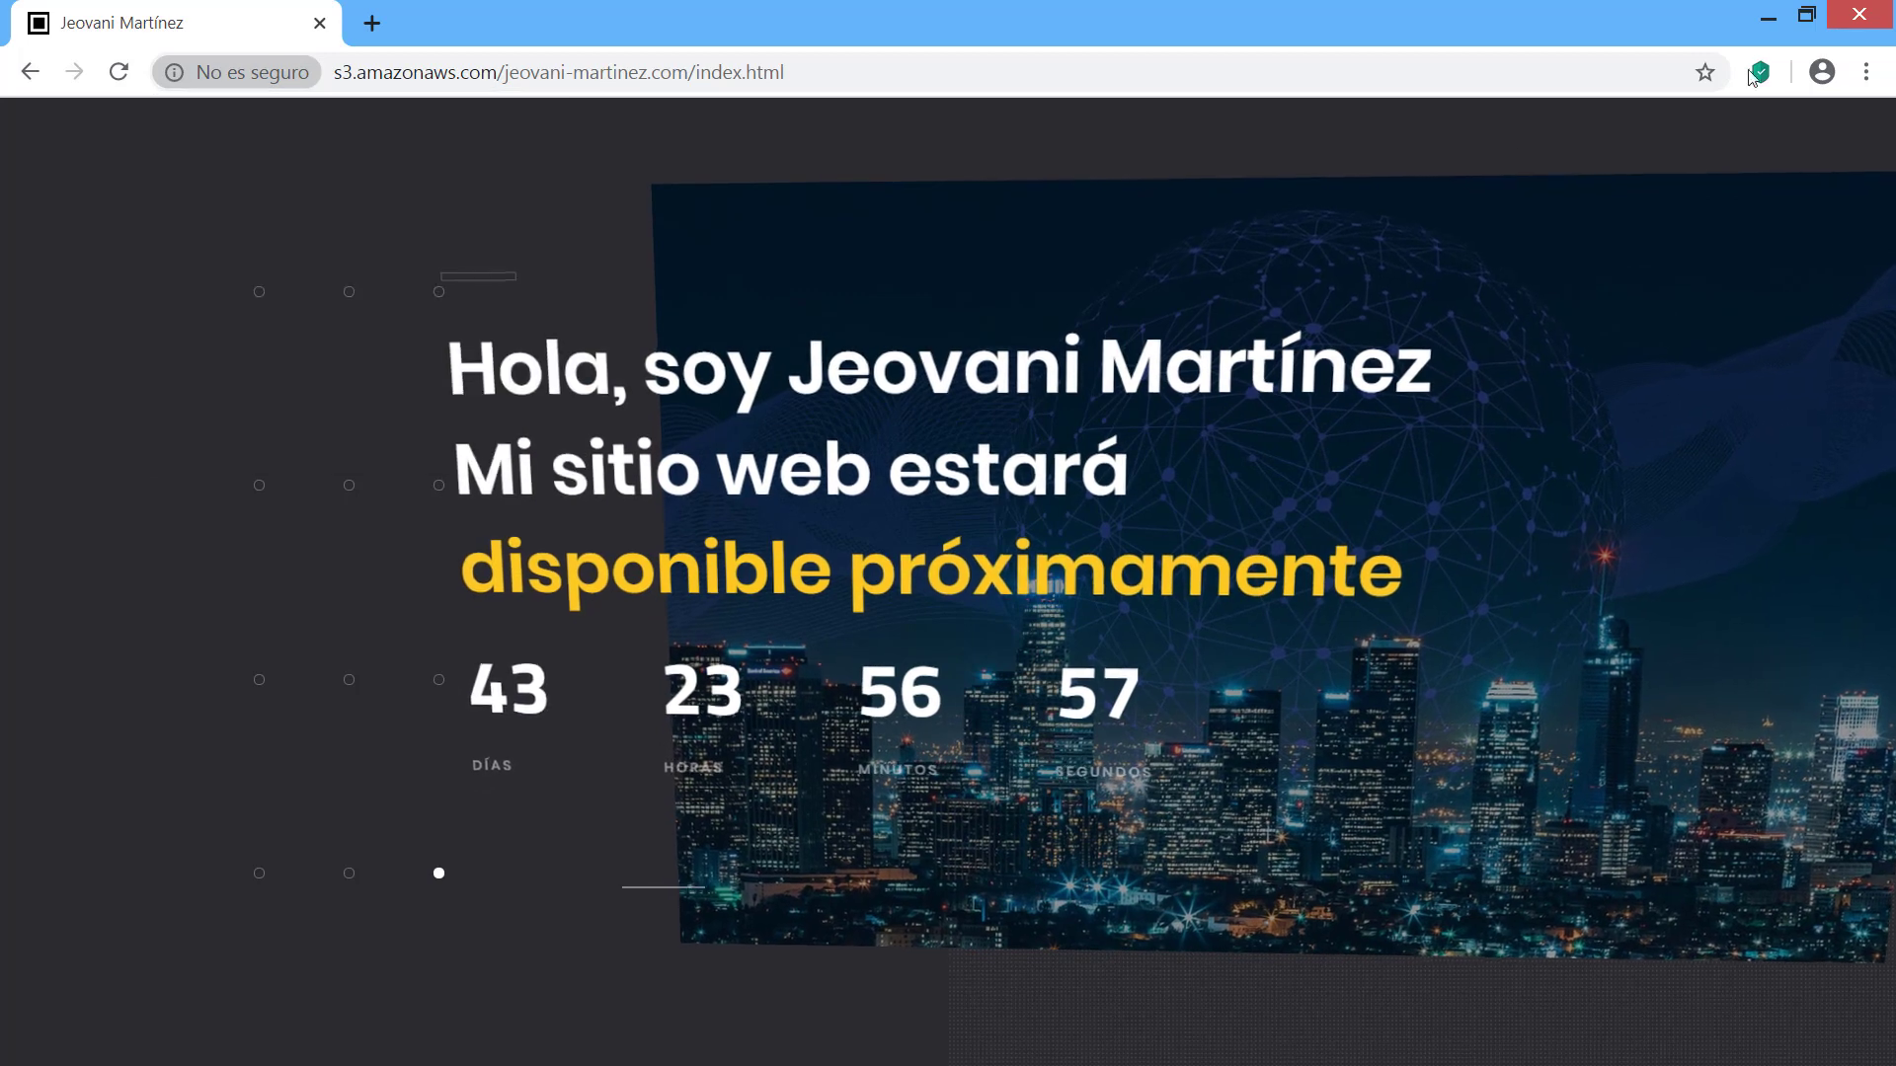
pyautogui.hotkey('alt', 'Tab')
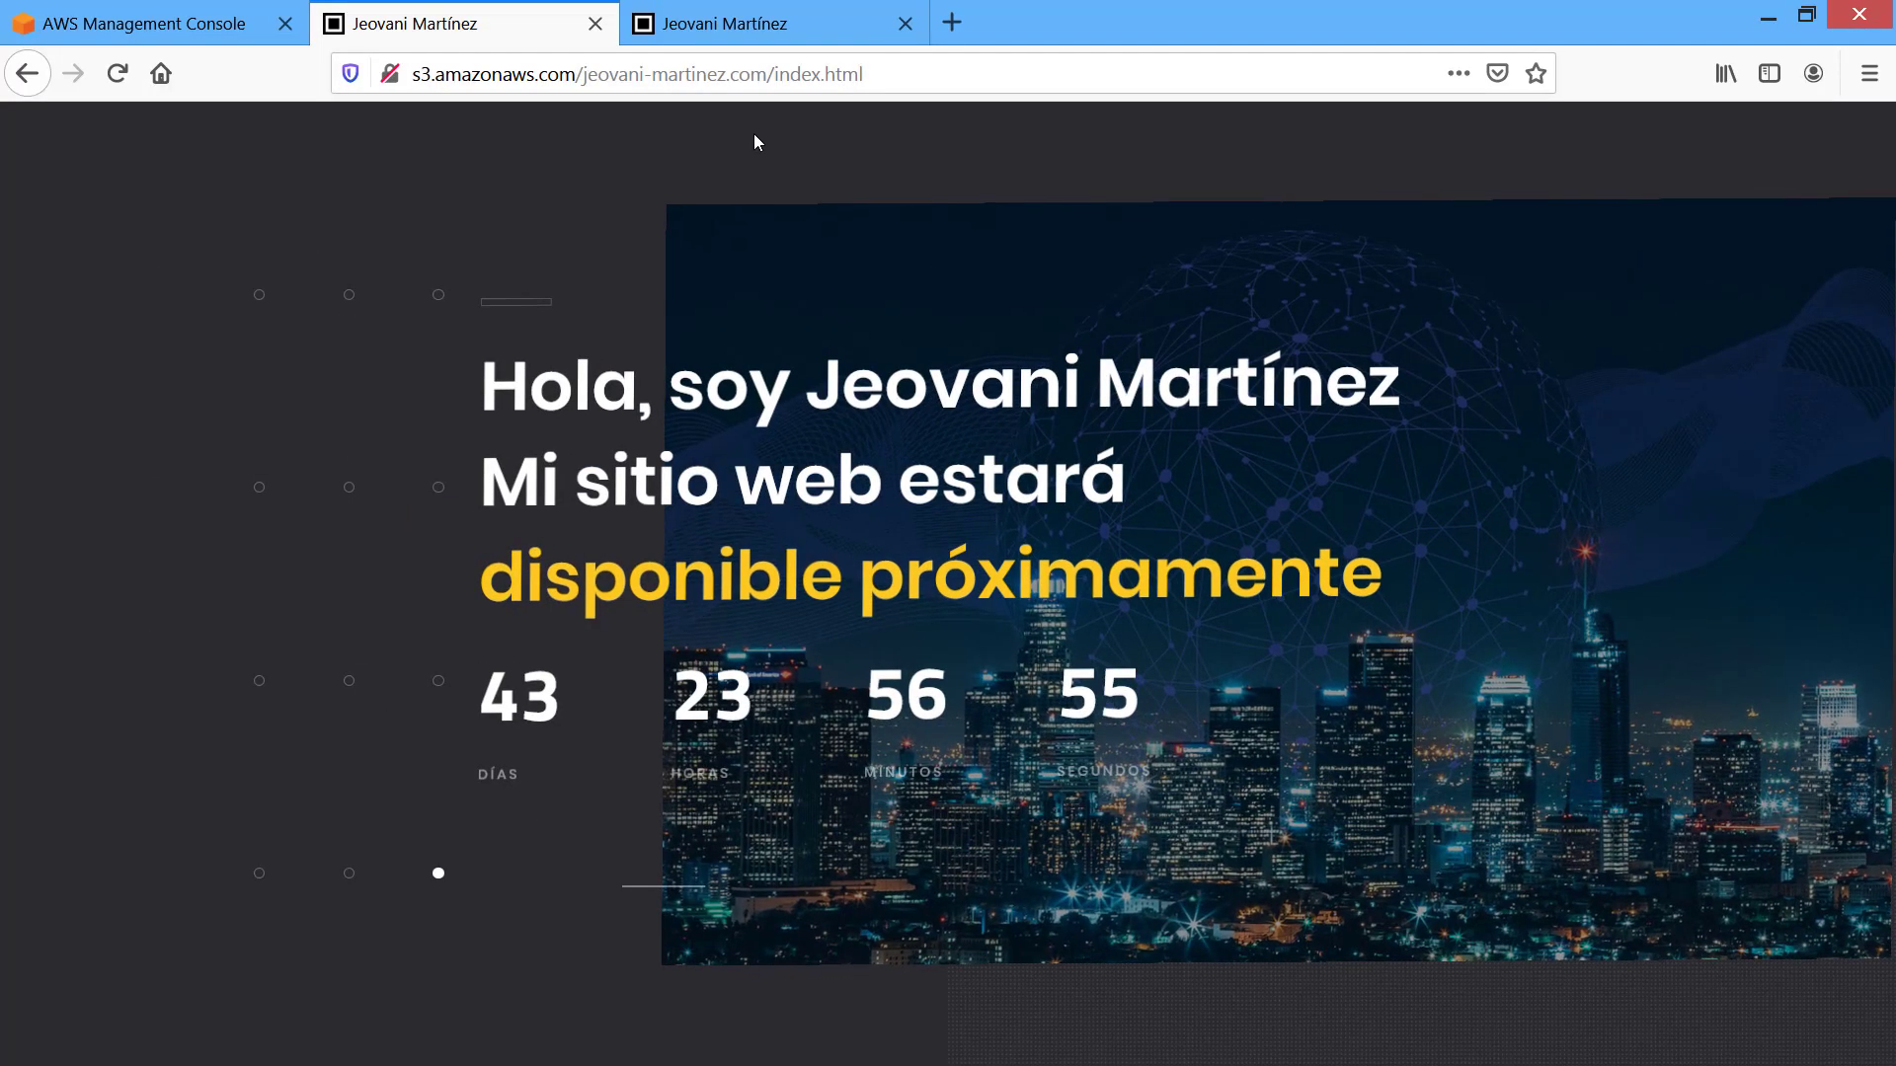
# Inspect the connection information of the website's HTTPS version and compare its address with the HTTP version.
pyautogui.click(719, 28)
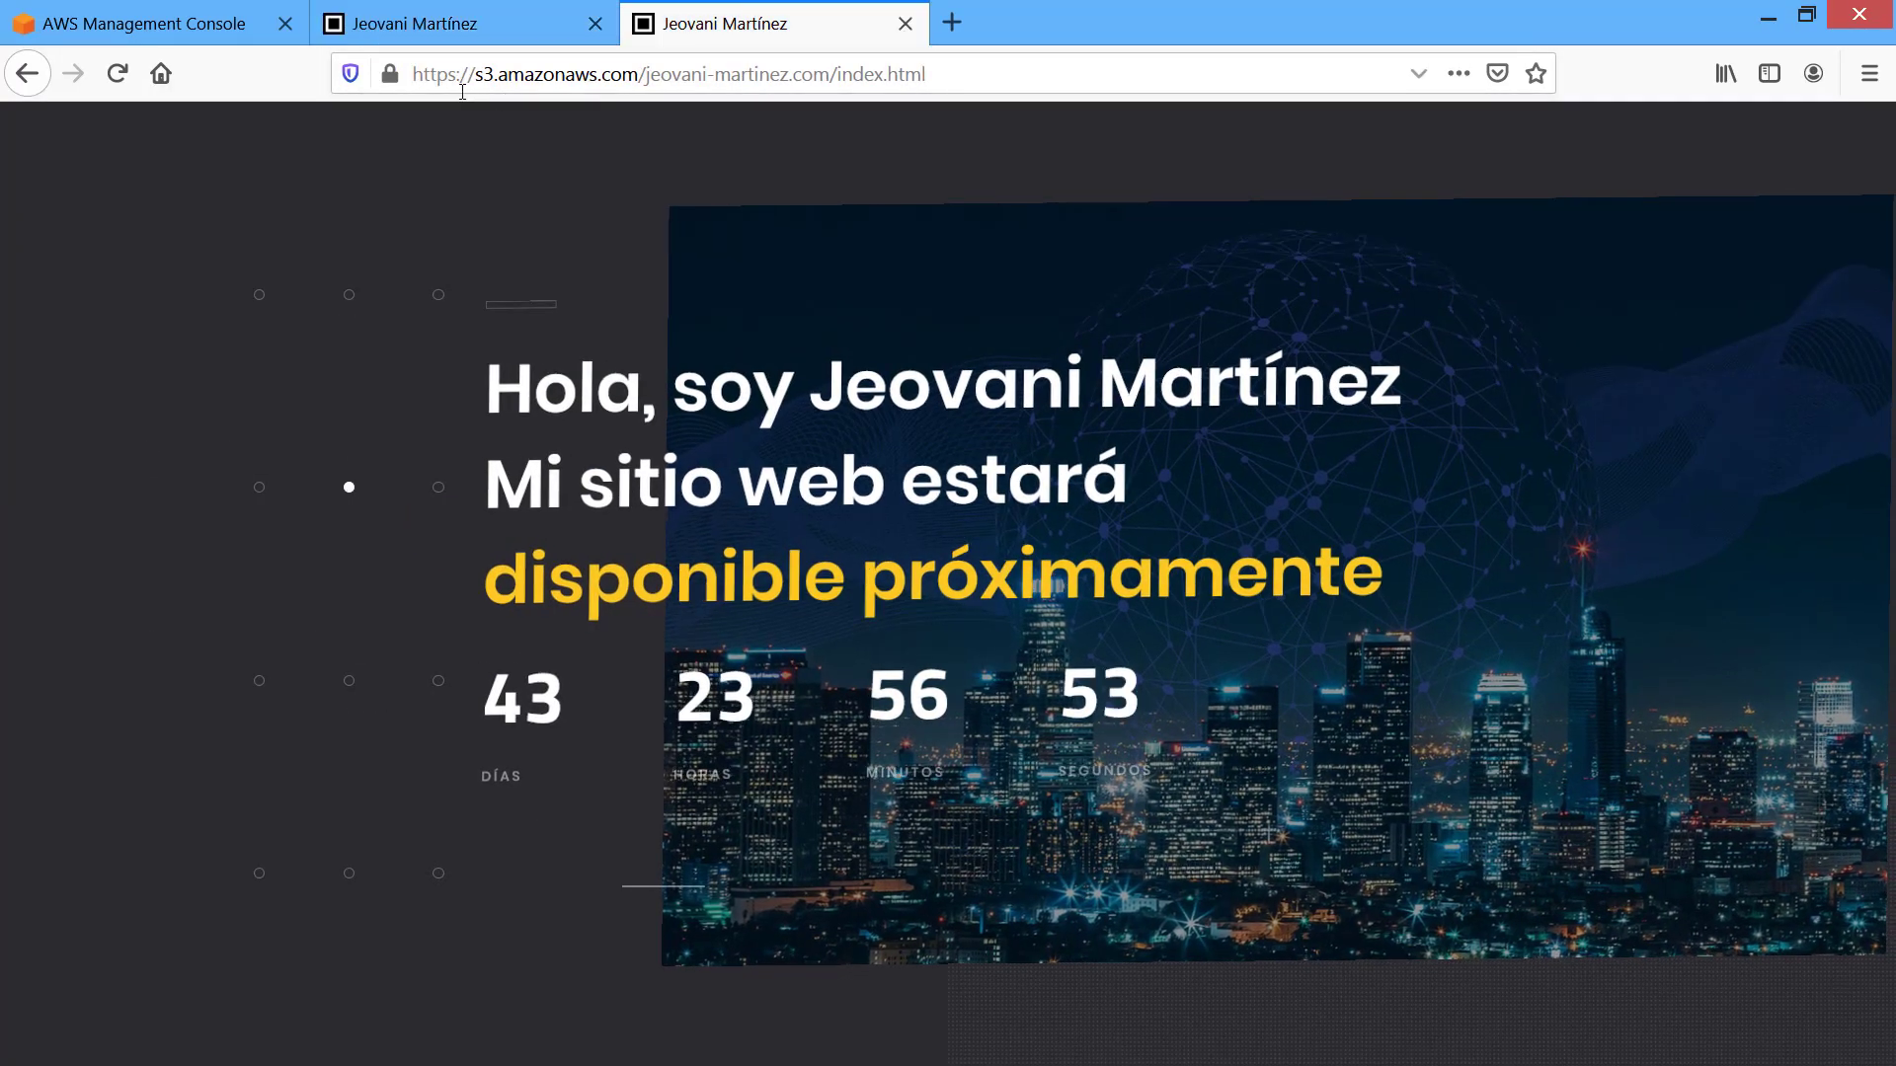
pyautogui.click(389, 74)
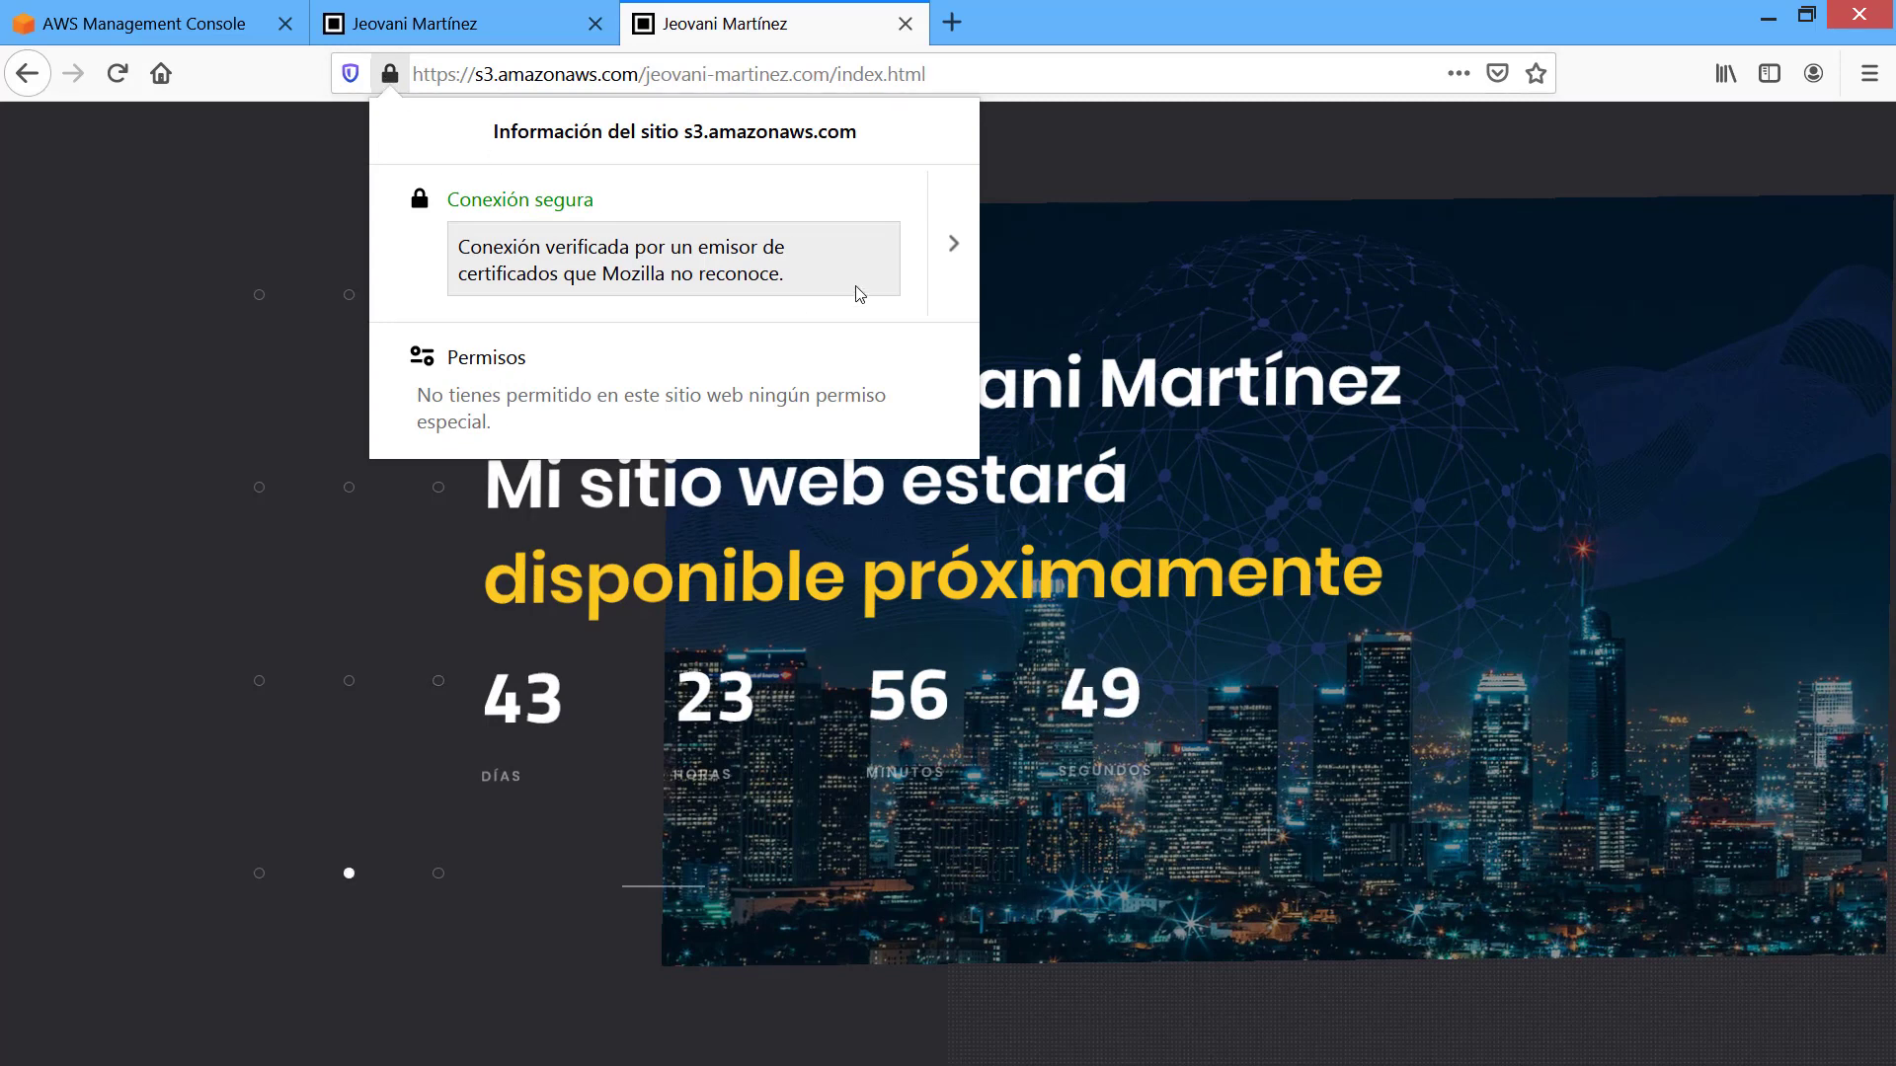
pyautogui.click(531, 41)
pyautogui.click(553, 79)
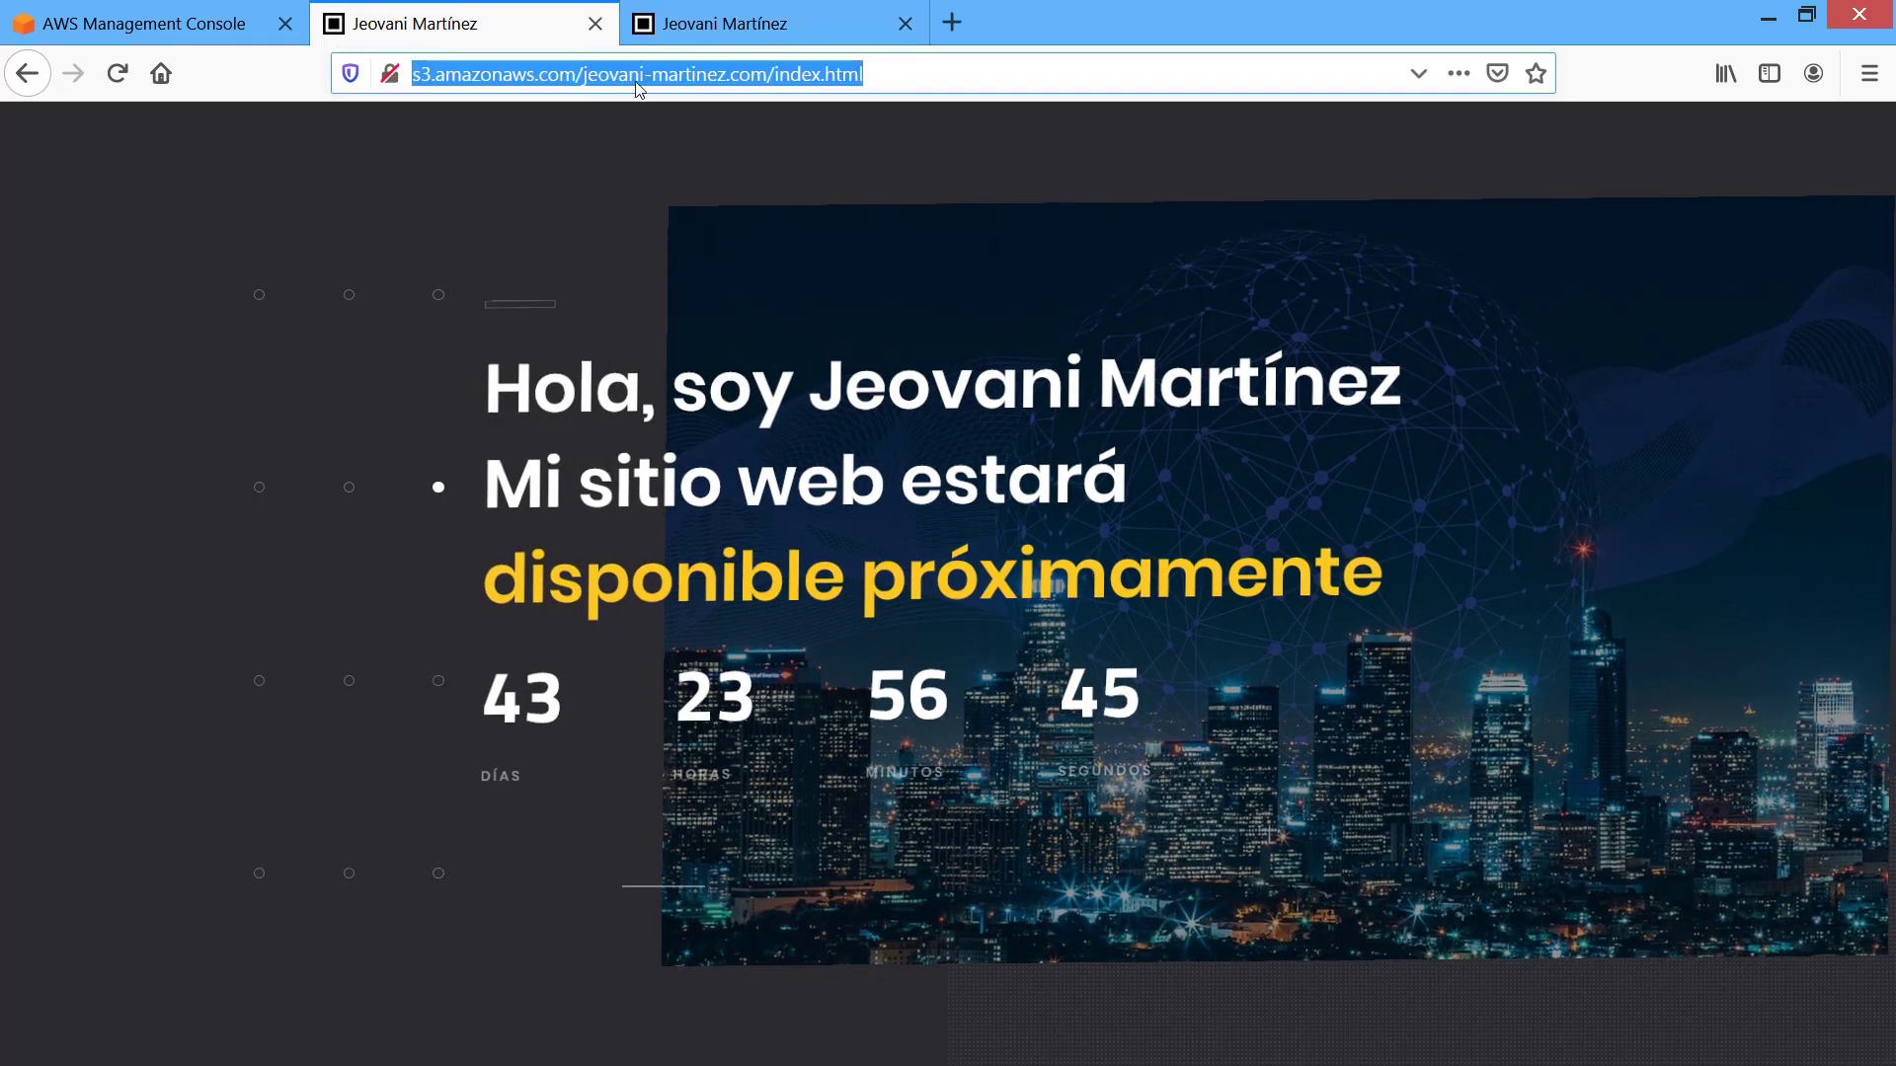
pyautogui.click(727, 47)
pyautogui.click(505, 41)
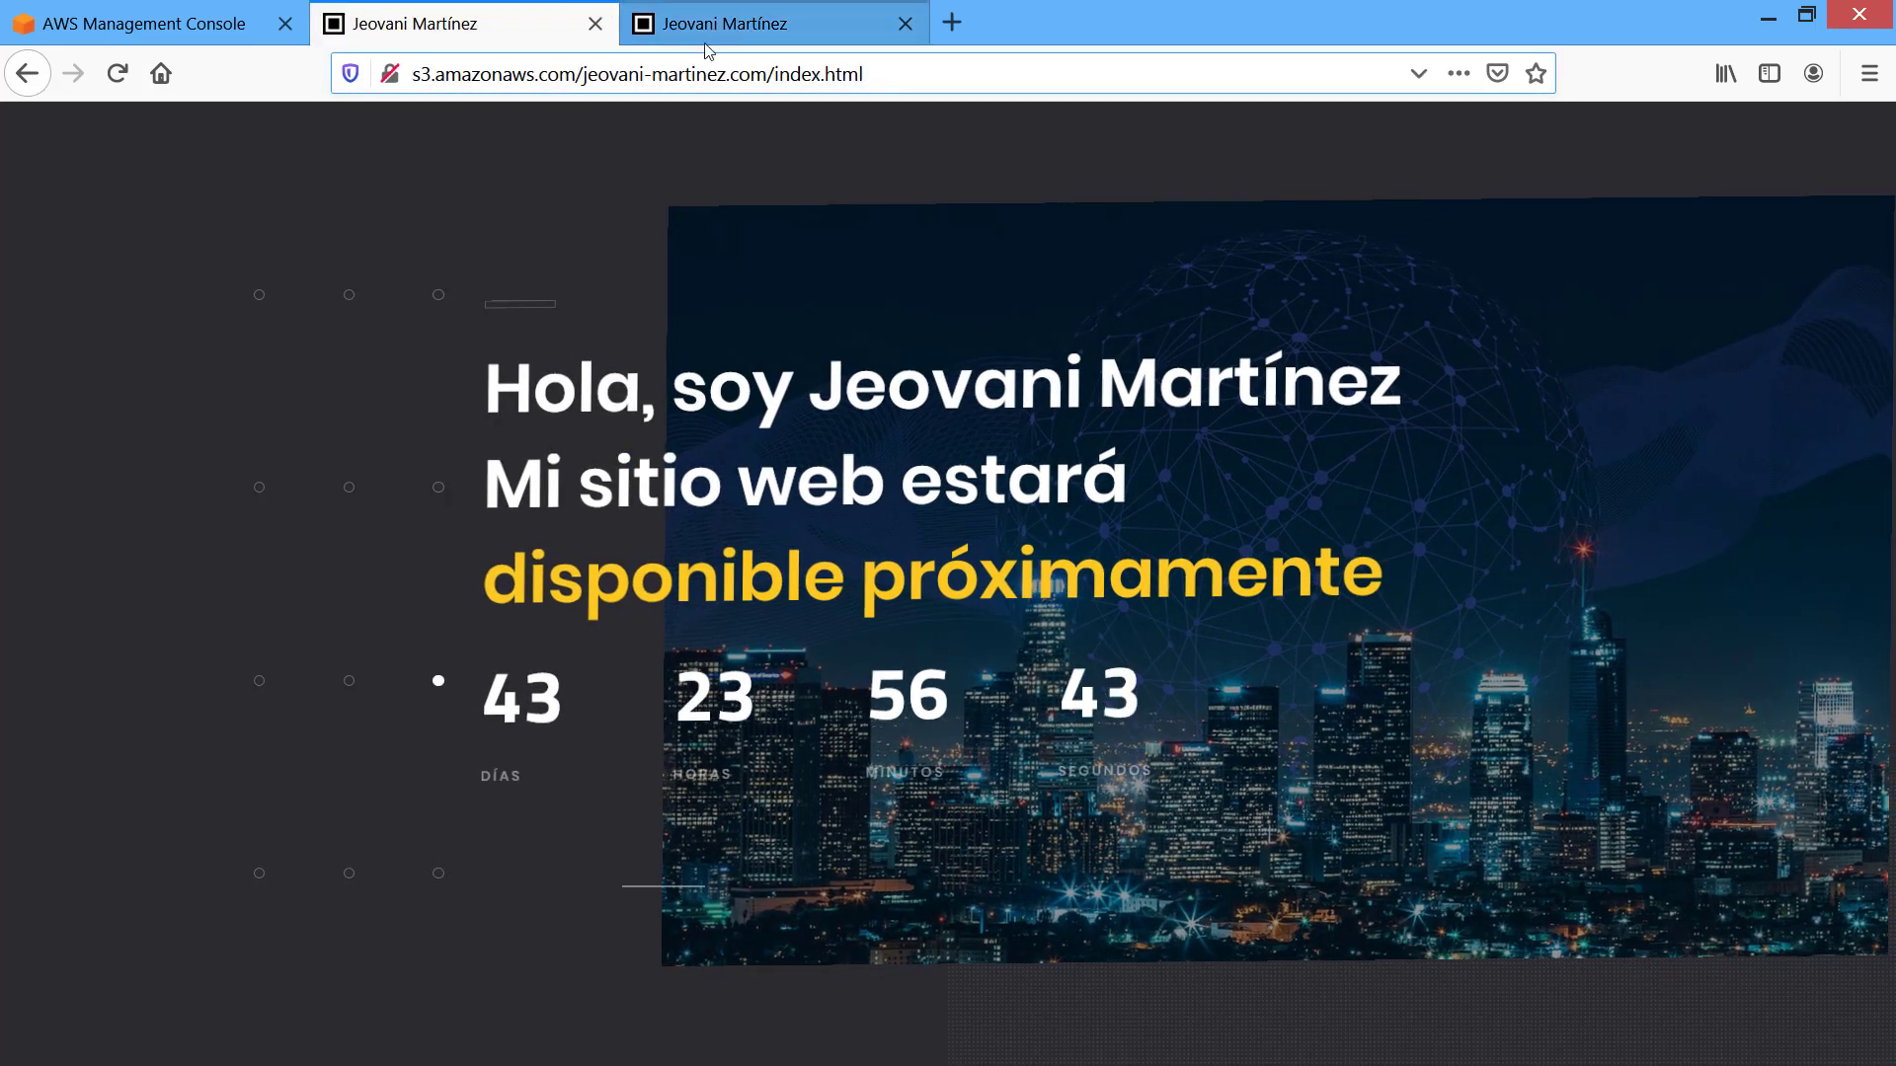
pyautogui.click(709, 49)
pyautogui.click(562, 75)
pyautogui.click(533, 158)
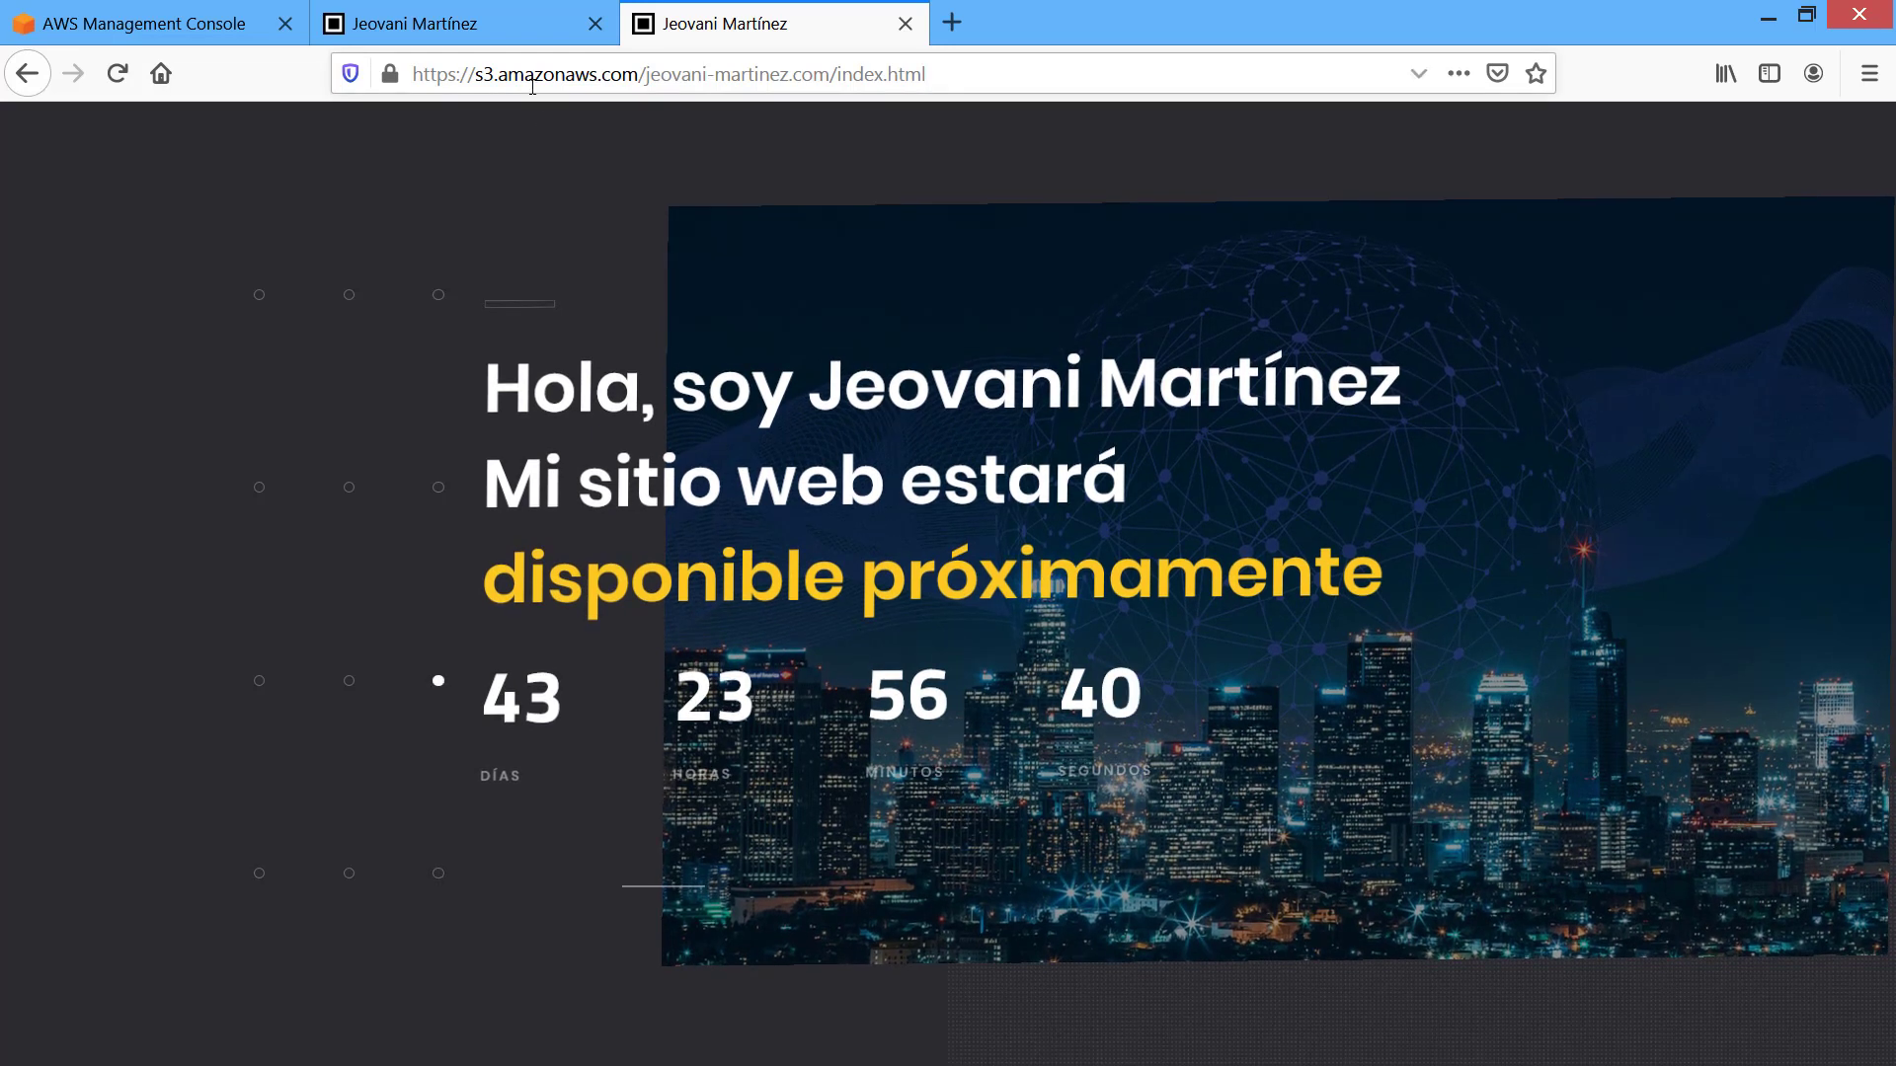
# Close both website tabs and open Certificate Manager by searching the AWS services.
pyautogui.hotkey('ctrl', 'w')
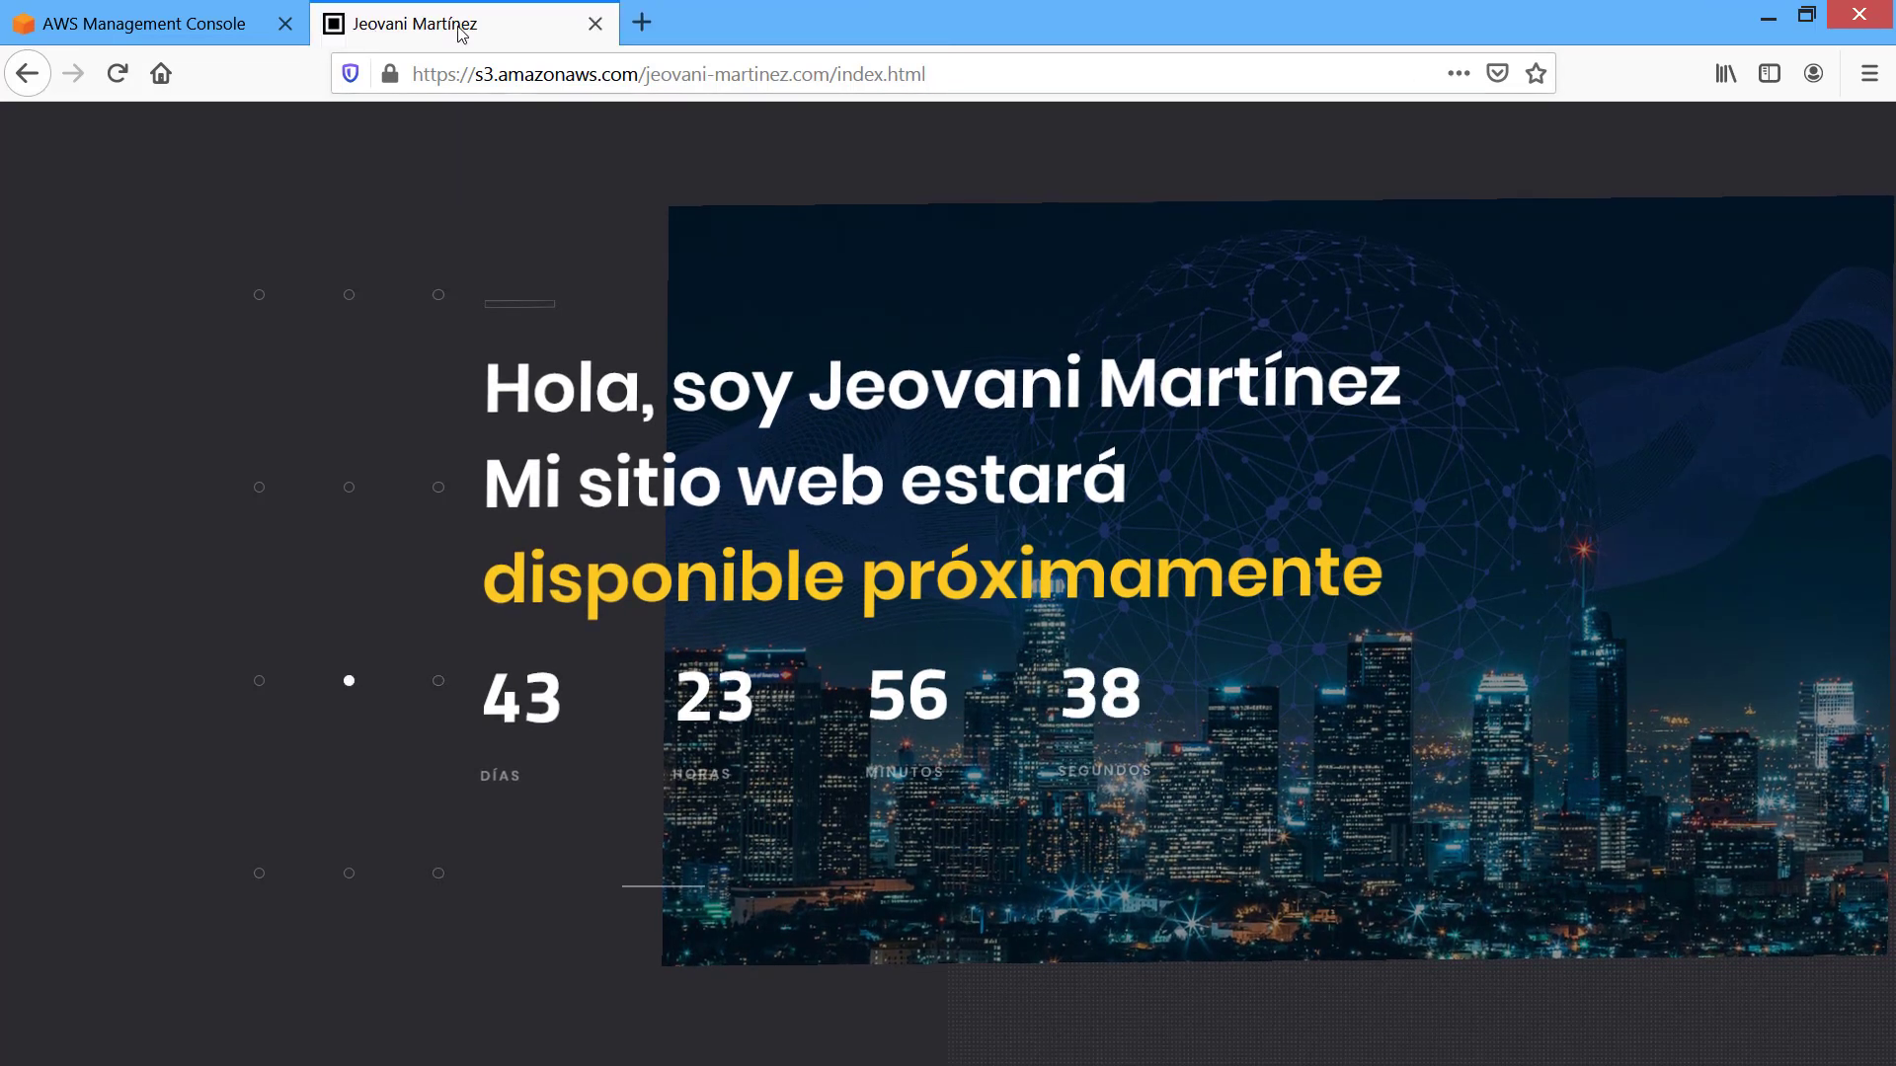
pyautogui.hotkey('ctrl', 'w')
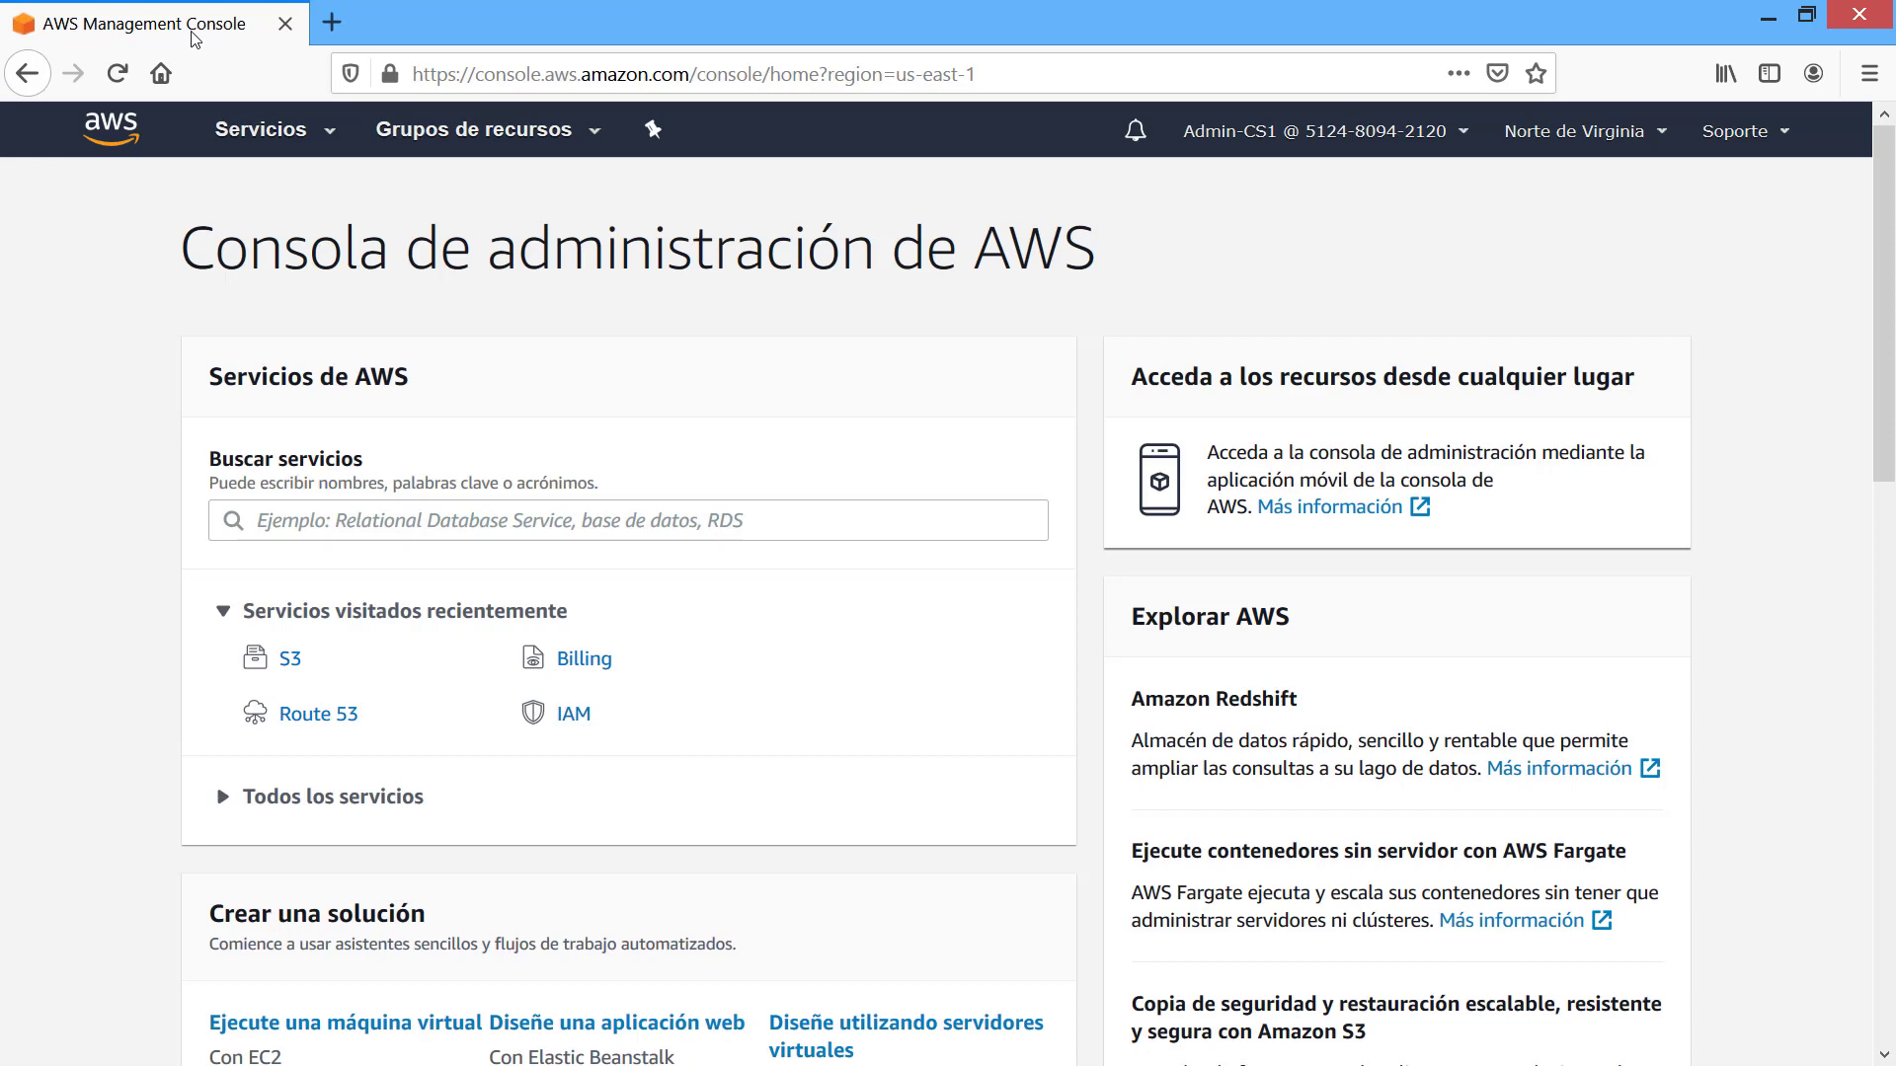
pyautogui.click(331, 130)
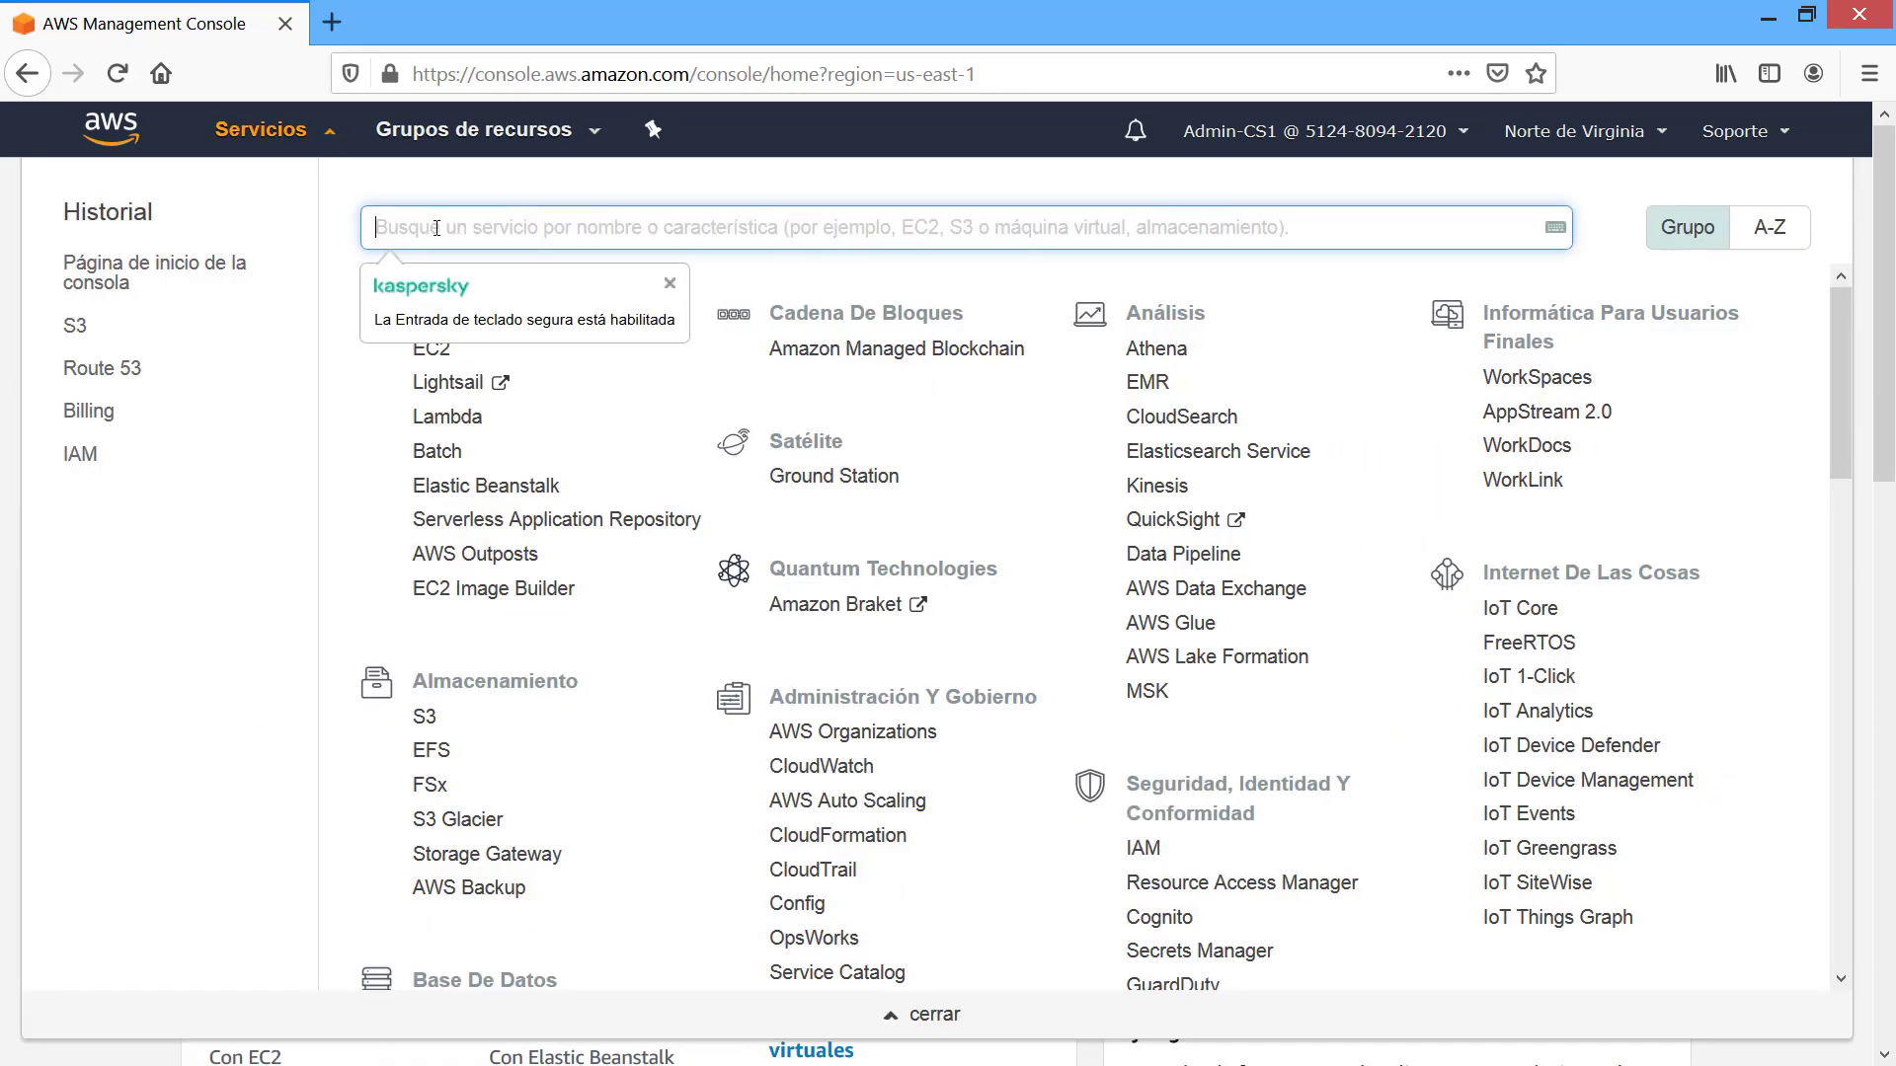
pyautogui.write('Certi')
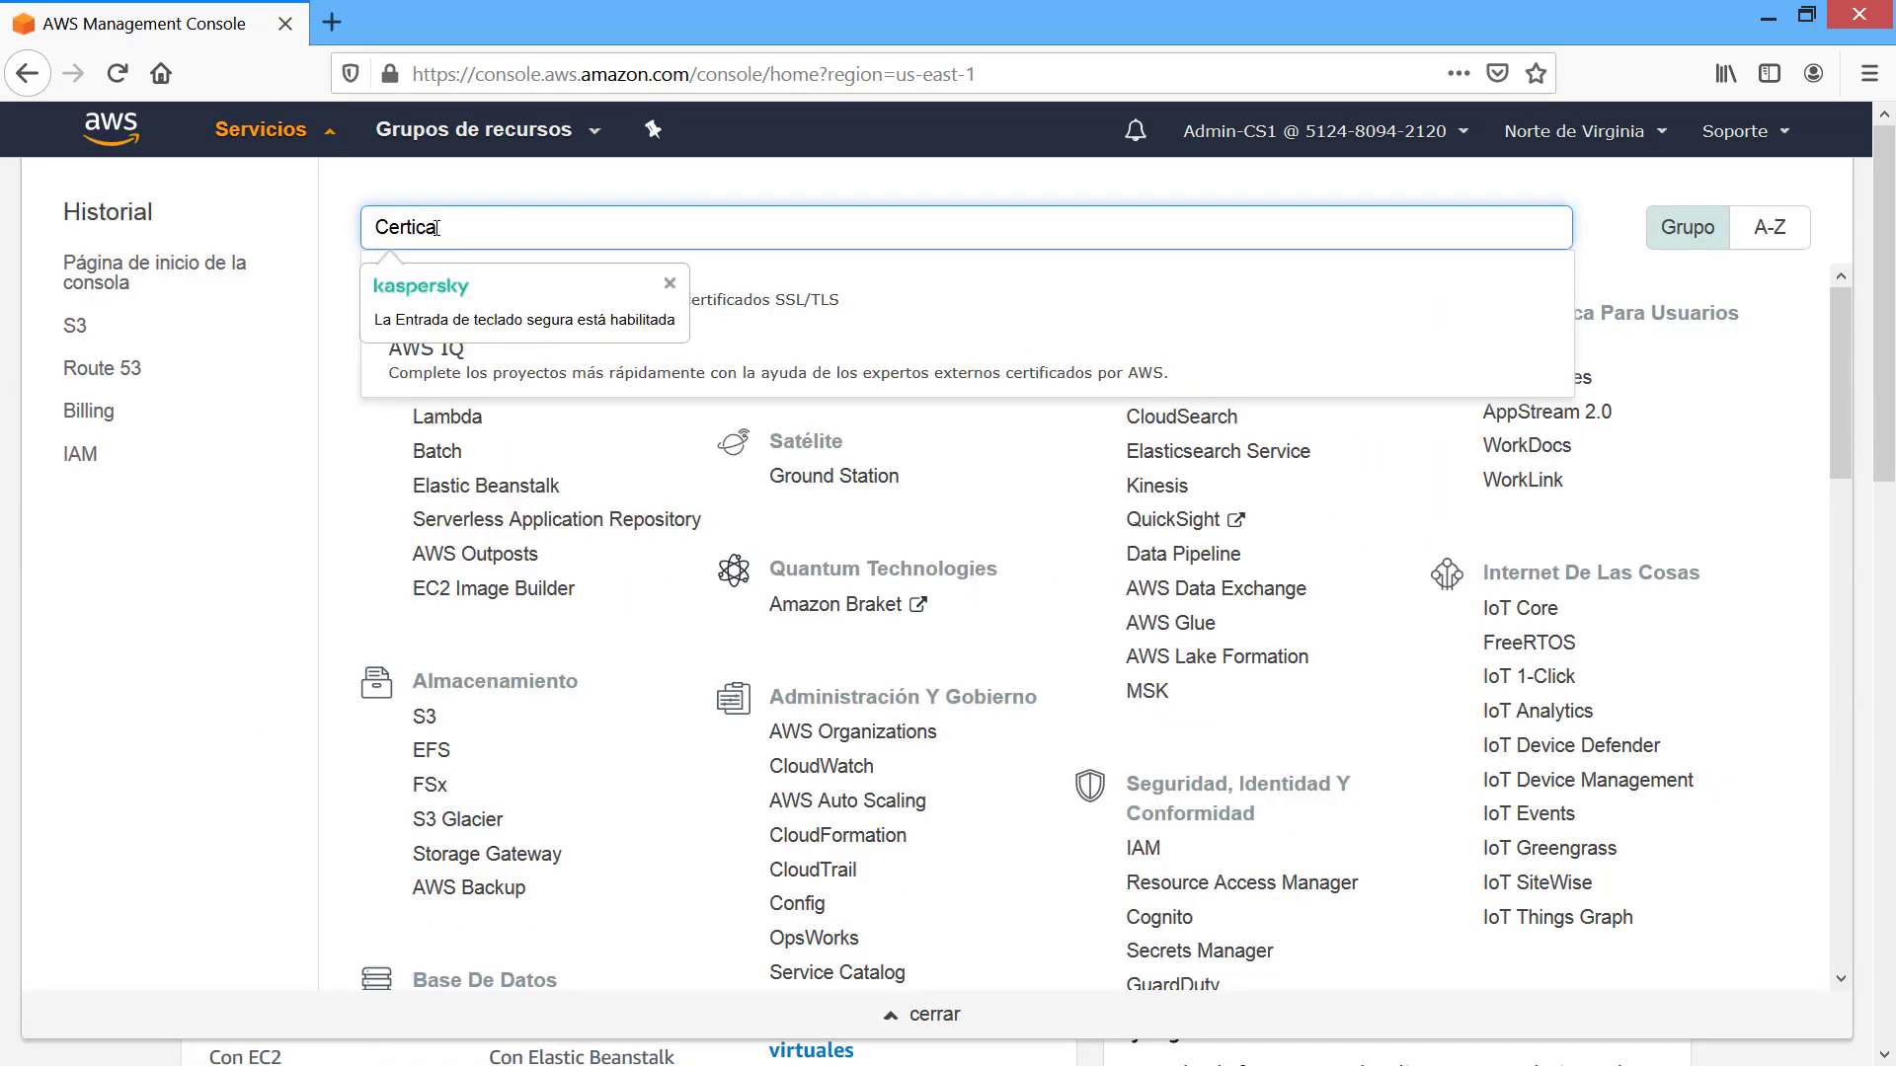
pyautogui.write('f')
pyautogui.click(516, 285)
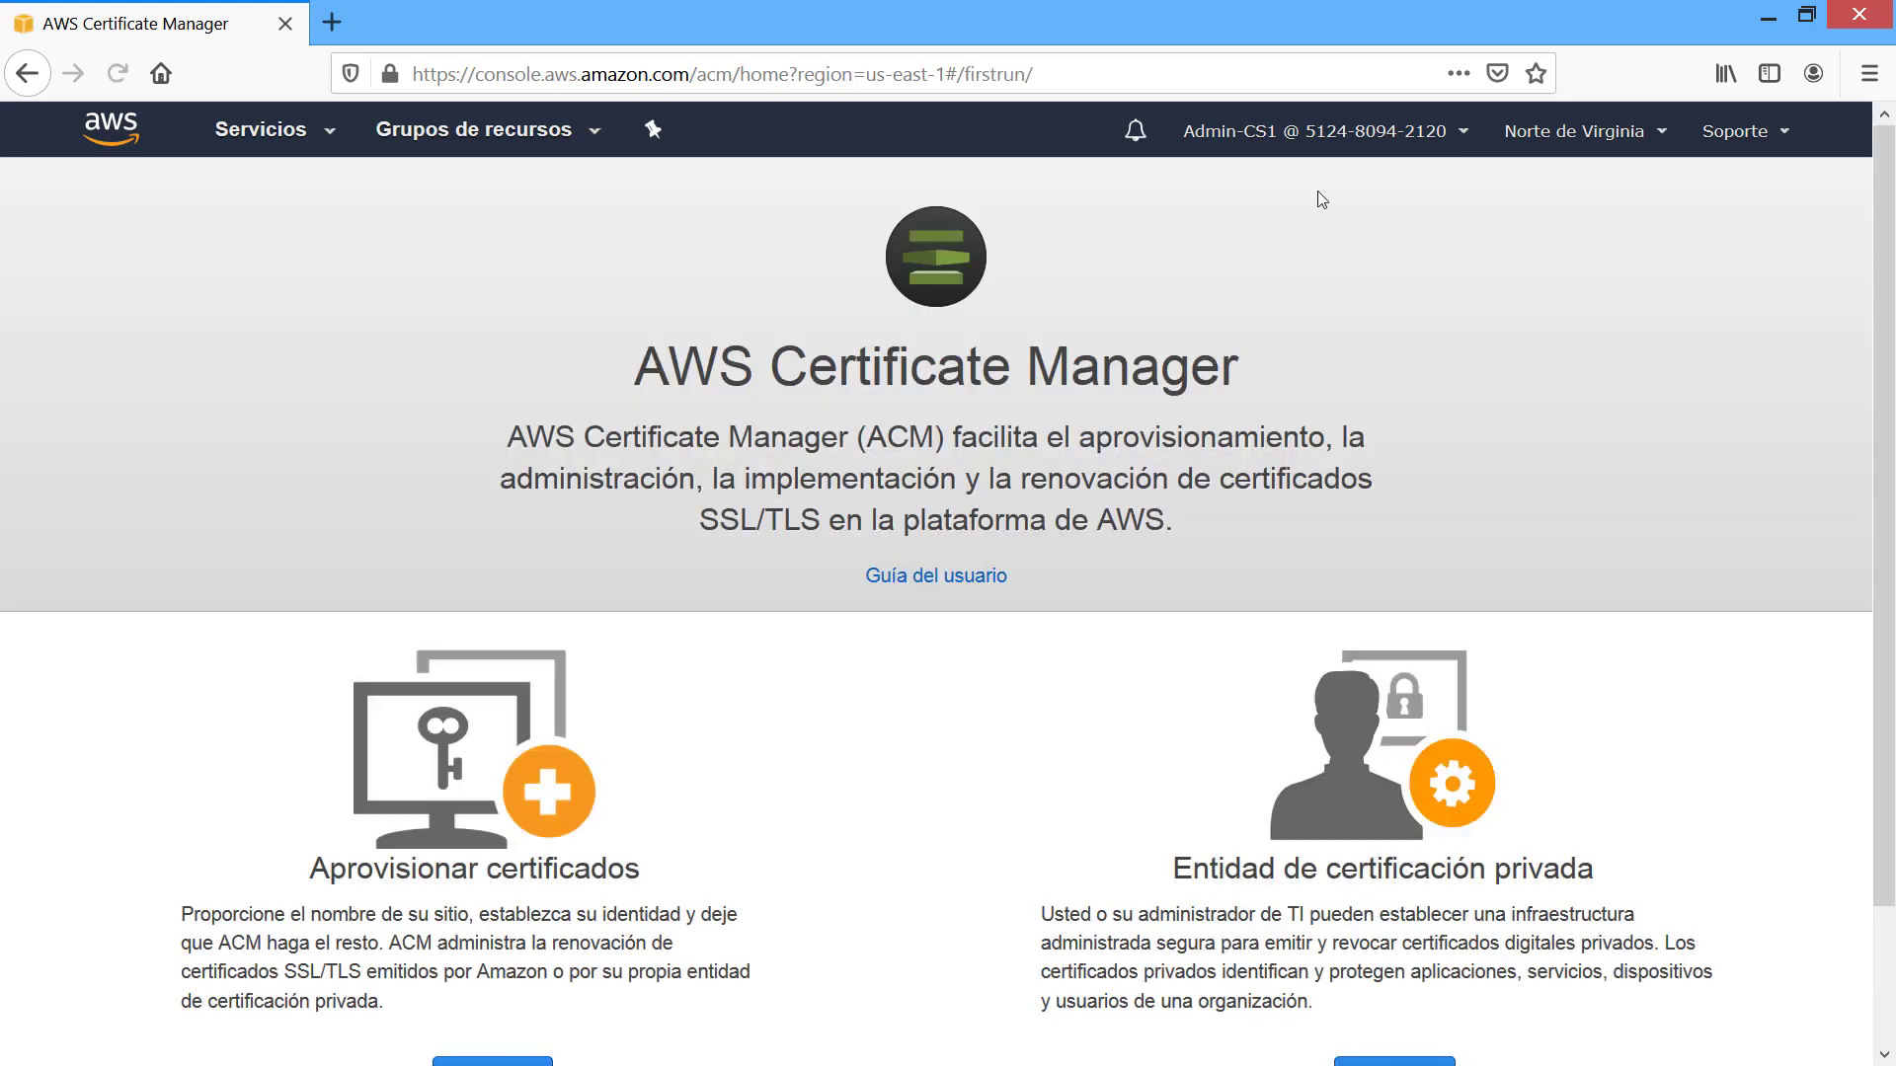
# Start provisioning certificates and begin a request for a public certificate.
pyautogui.scroll(-2, 948, 626)
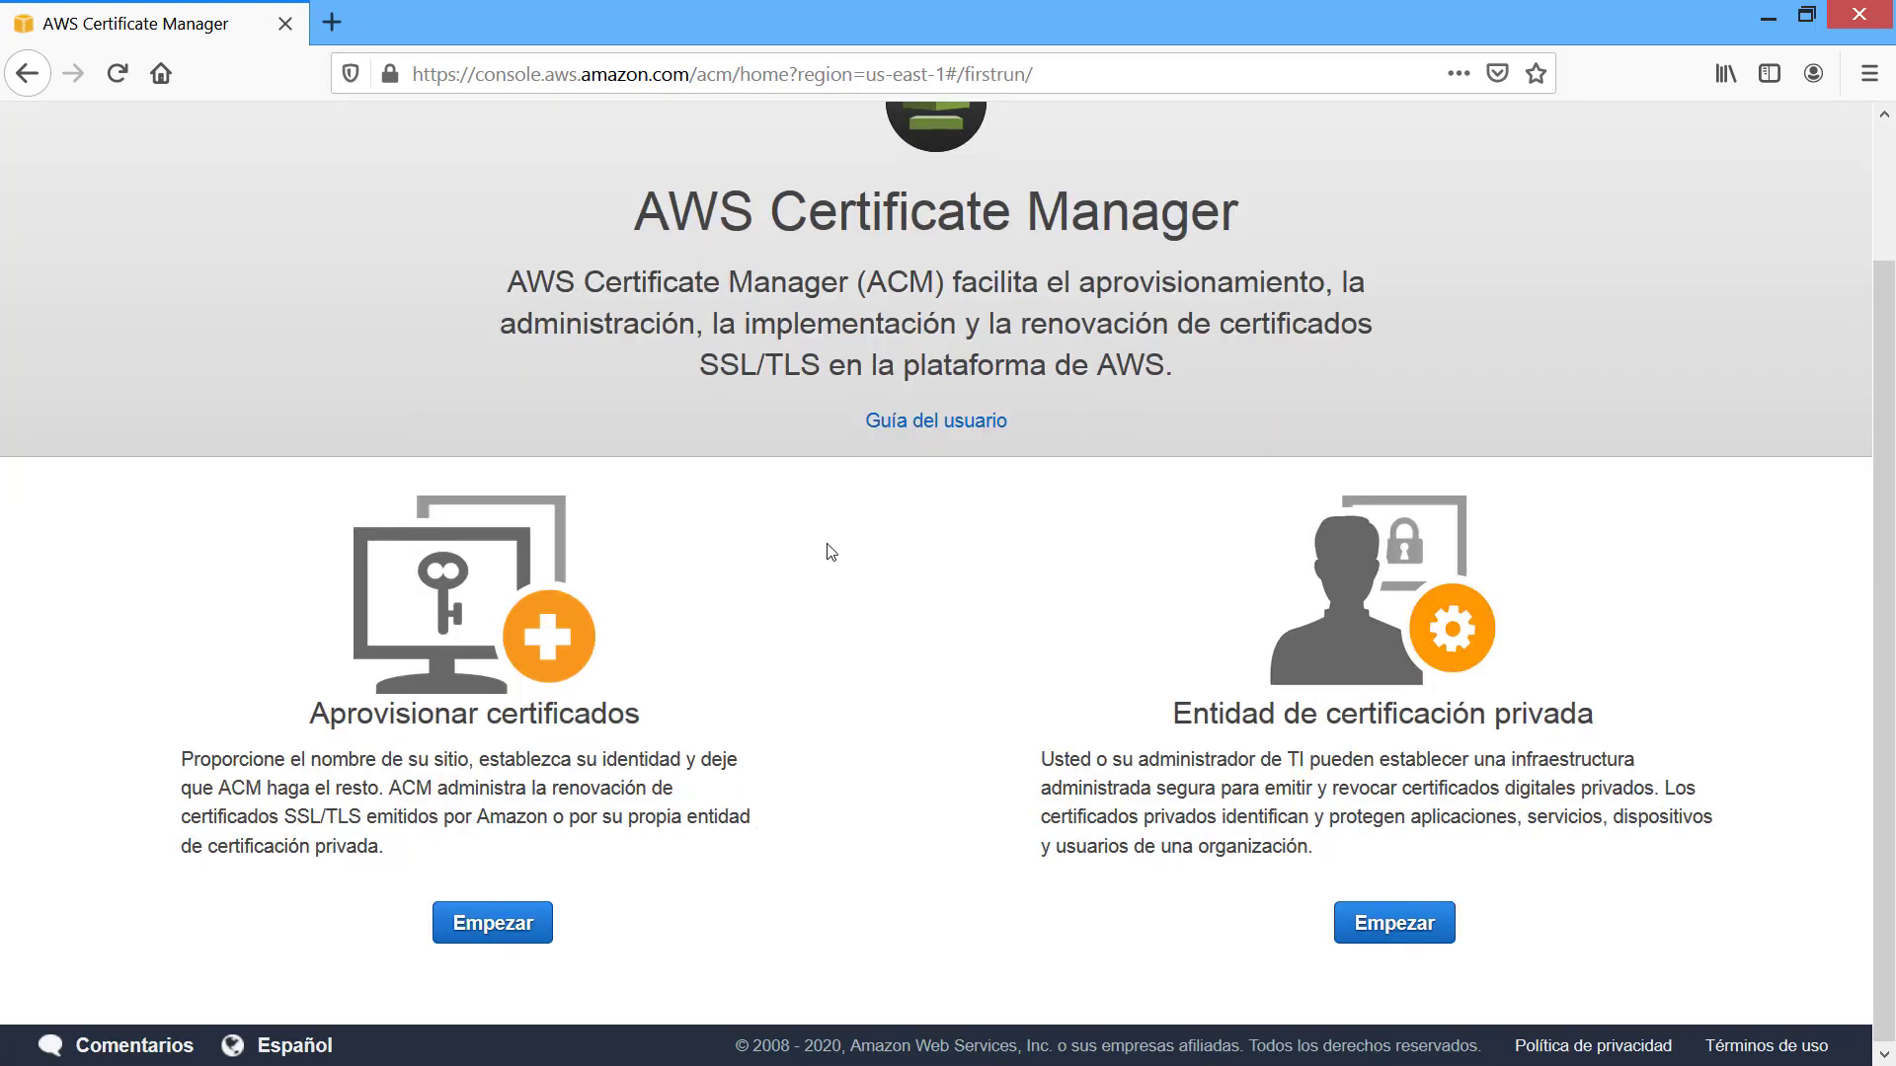
pyautogui.scroll(2, 841, 415)
pyautogui.scroll(-2, 837, 413)
pyautogui.click(483, 938)
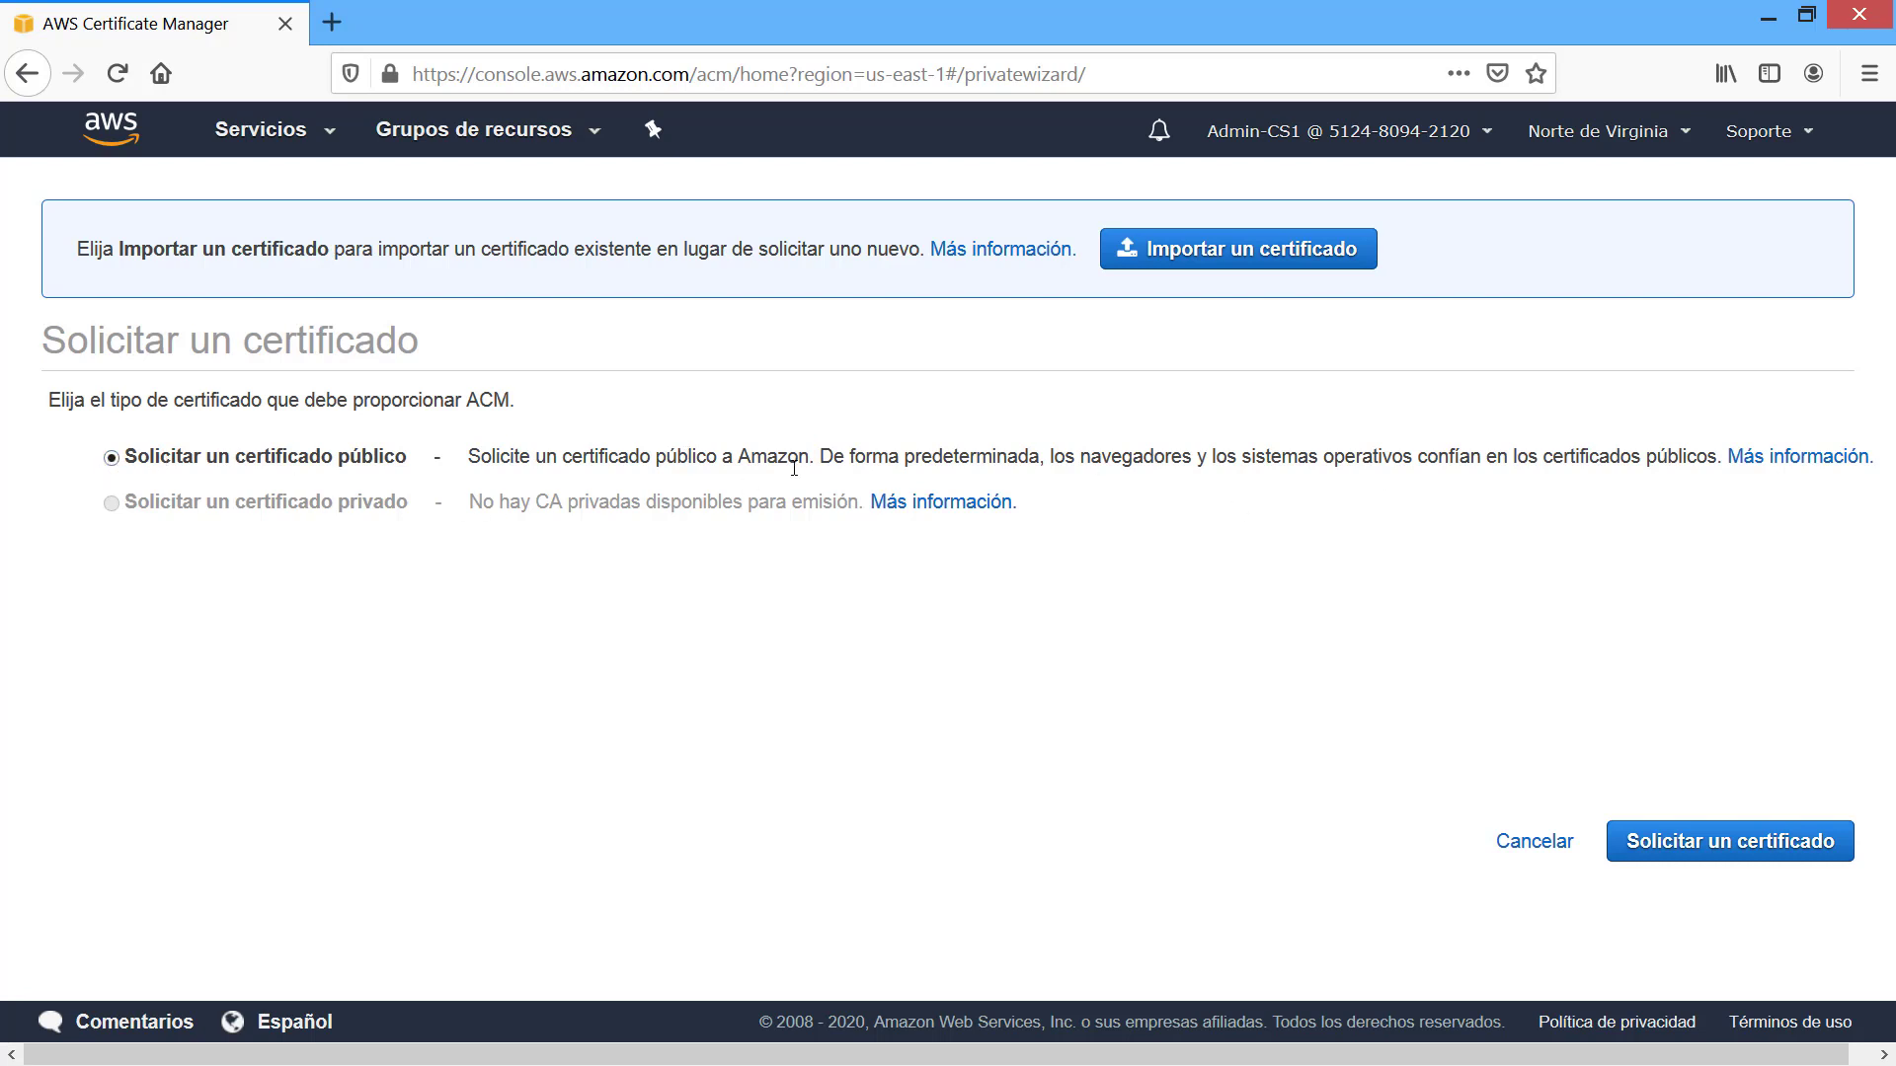
pyautogui.click(1742, 846)
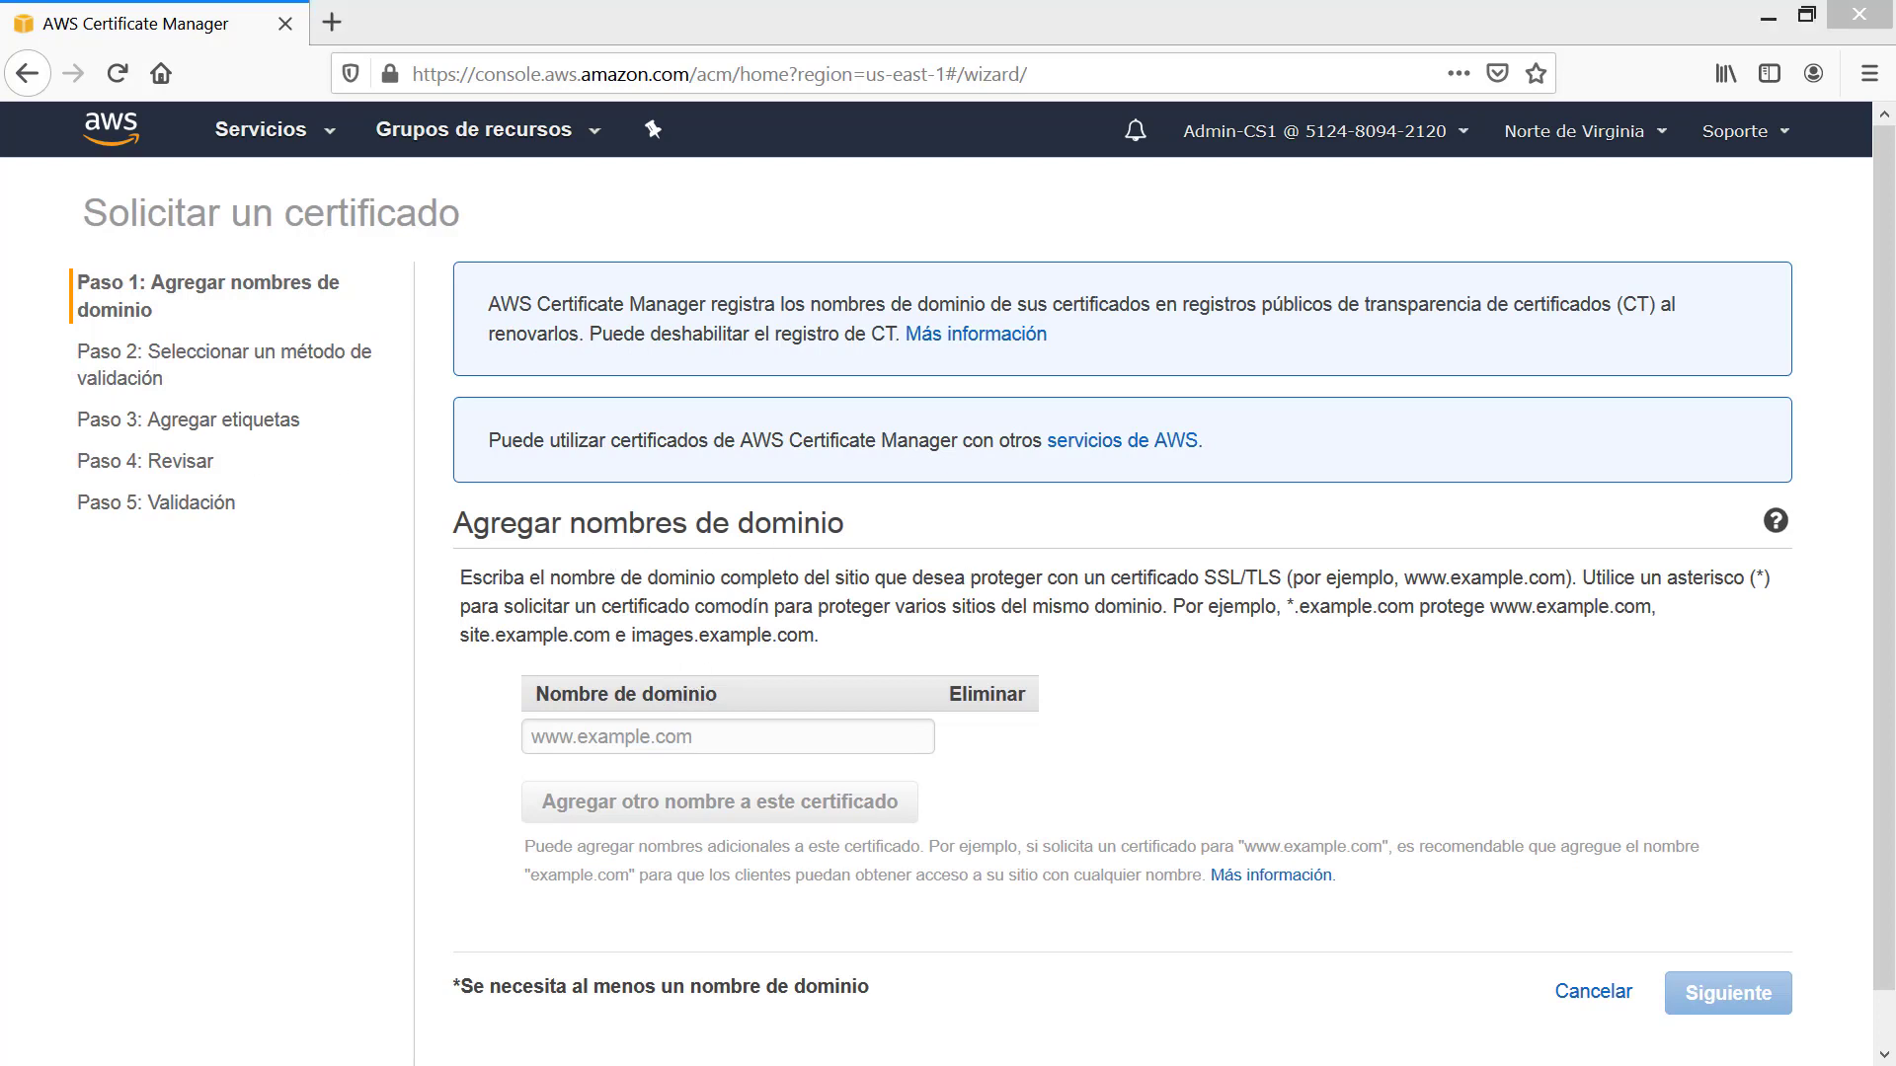
# Enter the website's domain name without www as the certificate's first domain name and copy it.
pyautogui.click(644, 731)
pyautogui.write('jeovani-martinez.com')
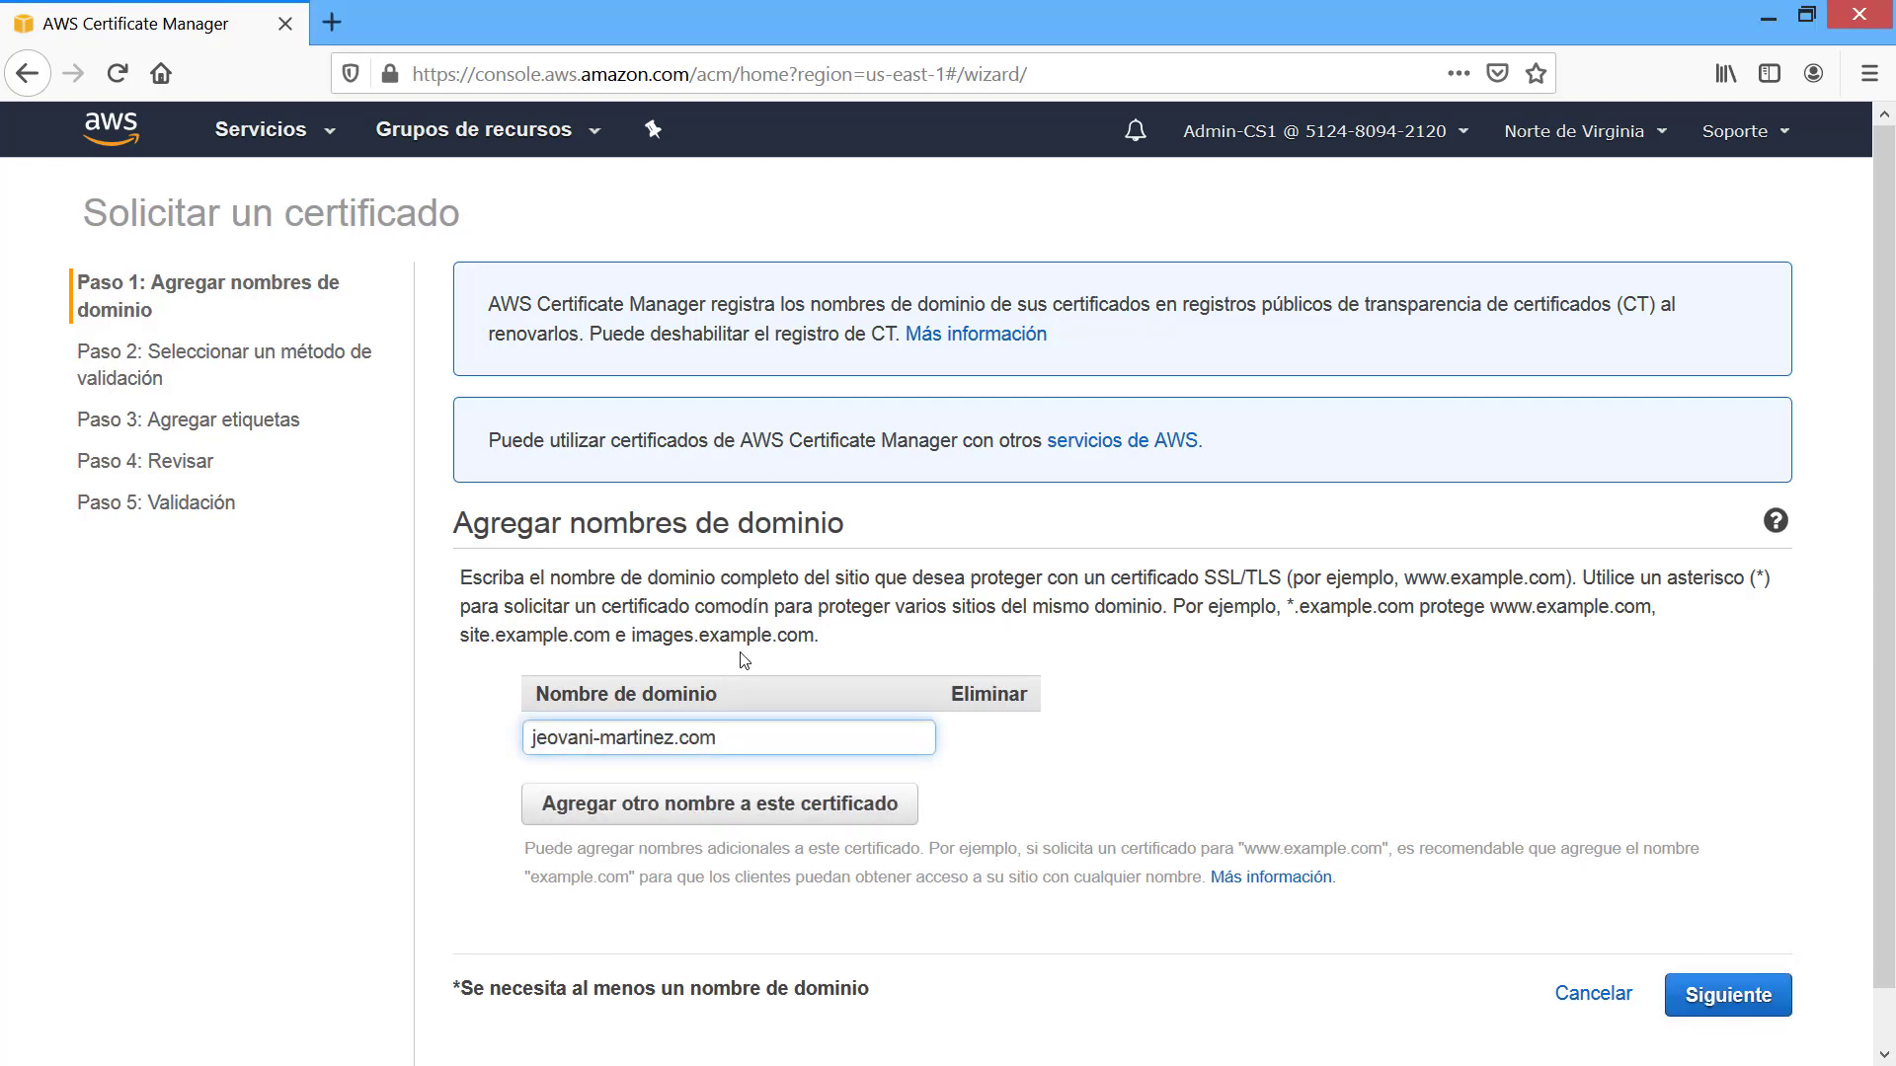
pyautogui.scroll(-1, 768, 664)
pyautogui.moveTo(768, 680); pyautogui.dragTo(487, 721)
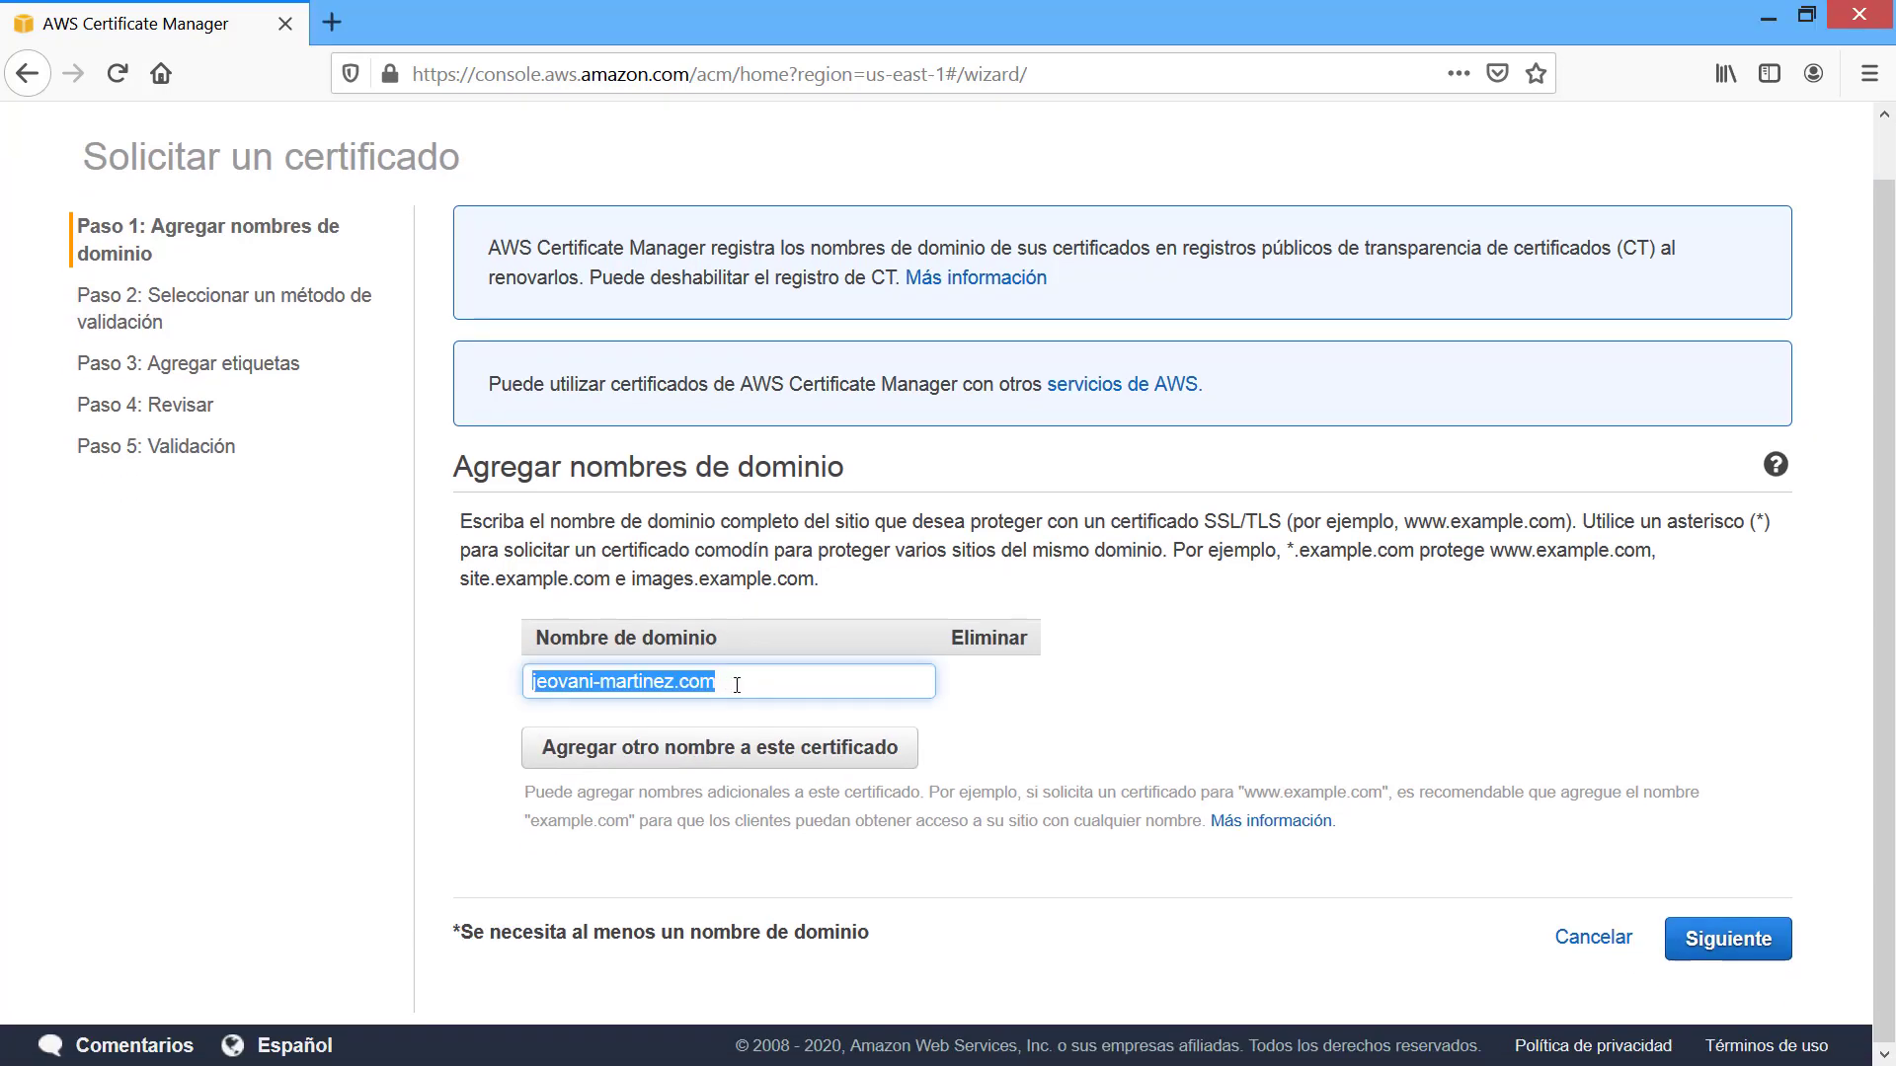
pyautogui.moveTo(795, 677); pyautogui.dragTo(442, 681)
pyautogui.hotkey('ctrl', 'c')
pyautogui.click(484, 728)
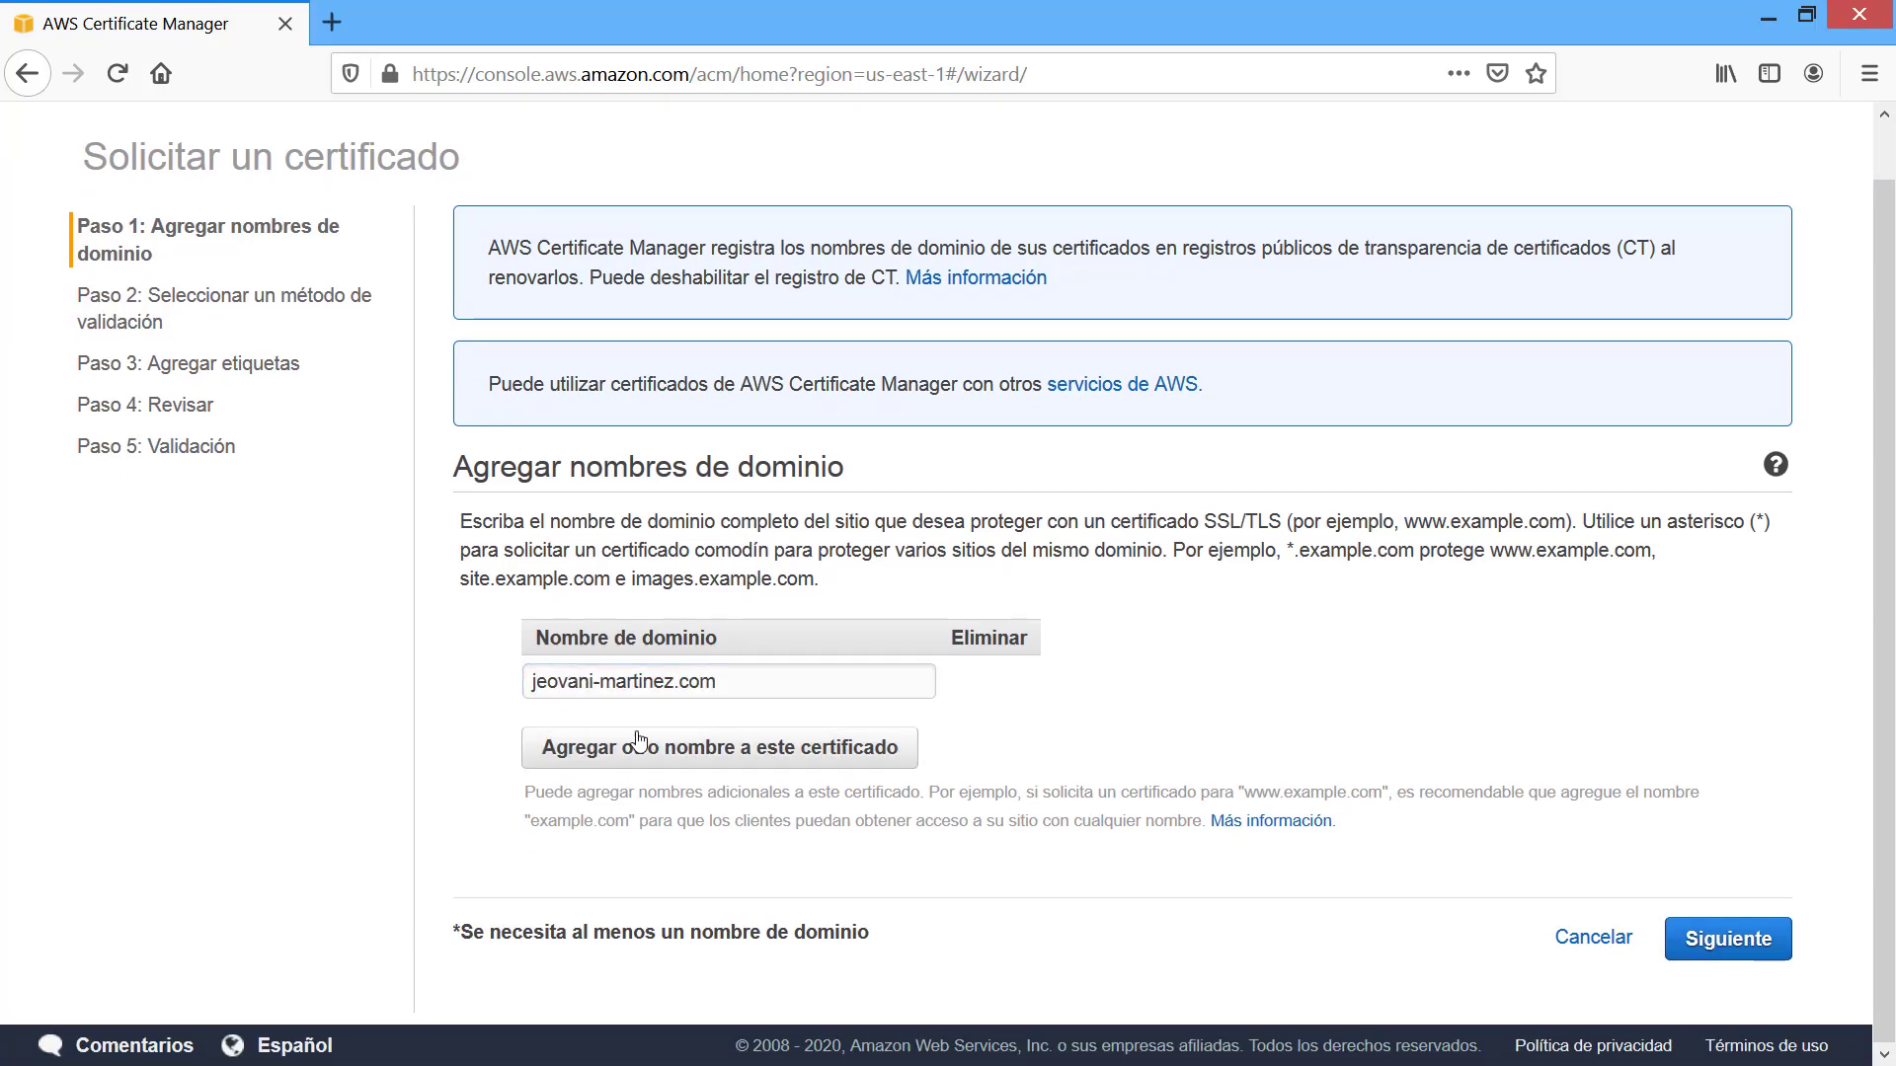
pyautogui.click(656, 748)
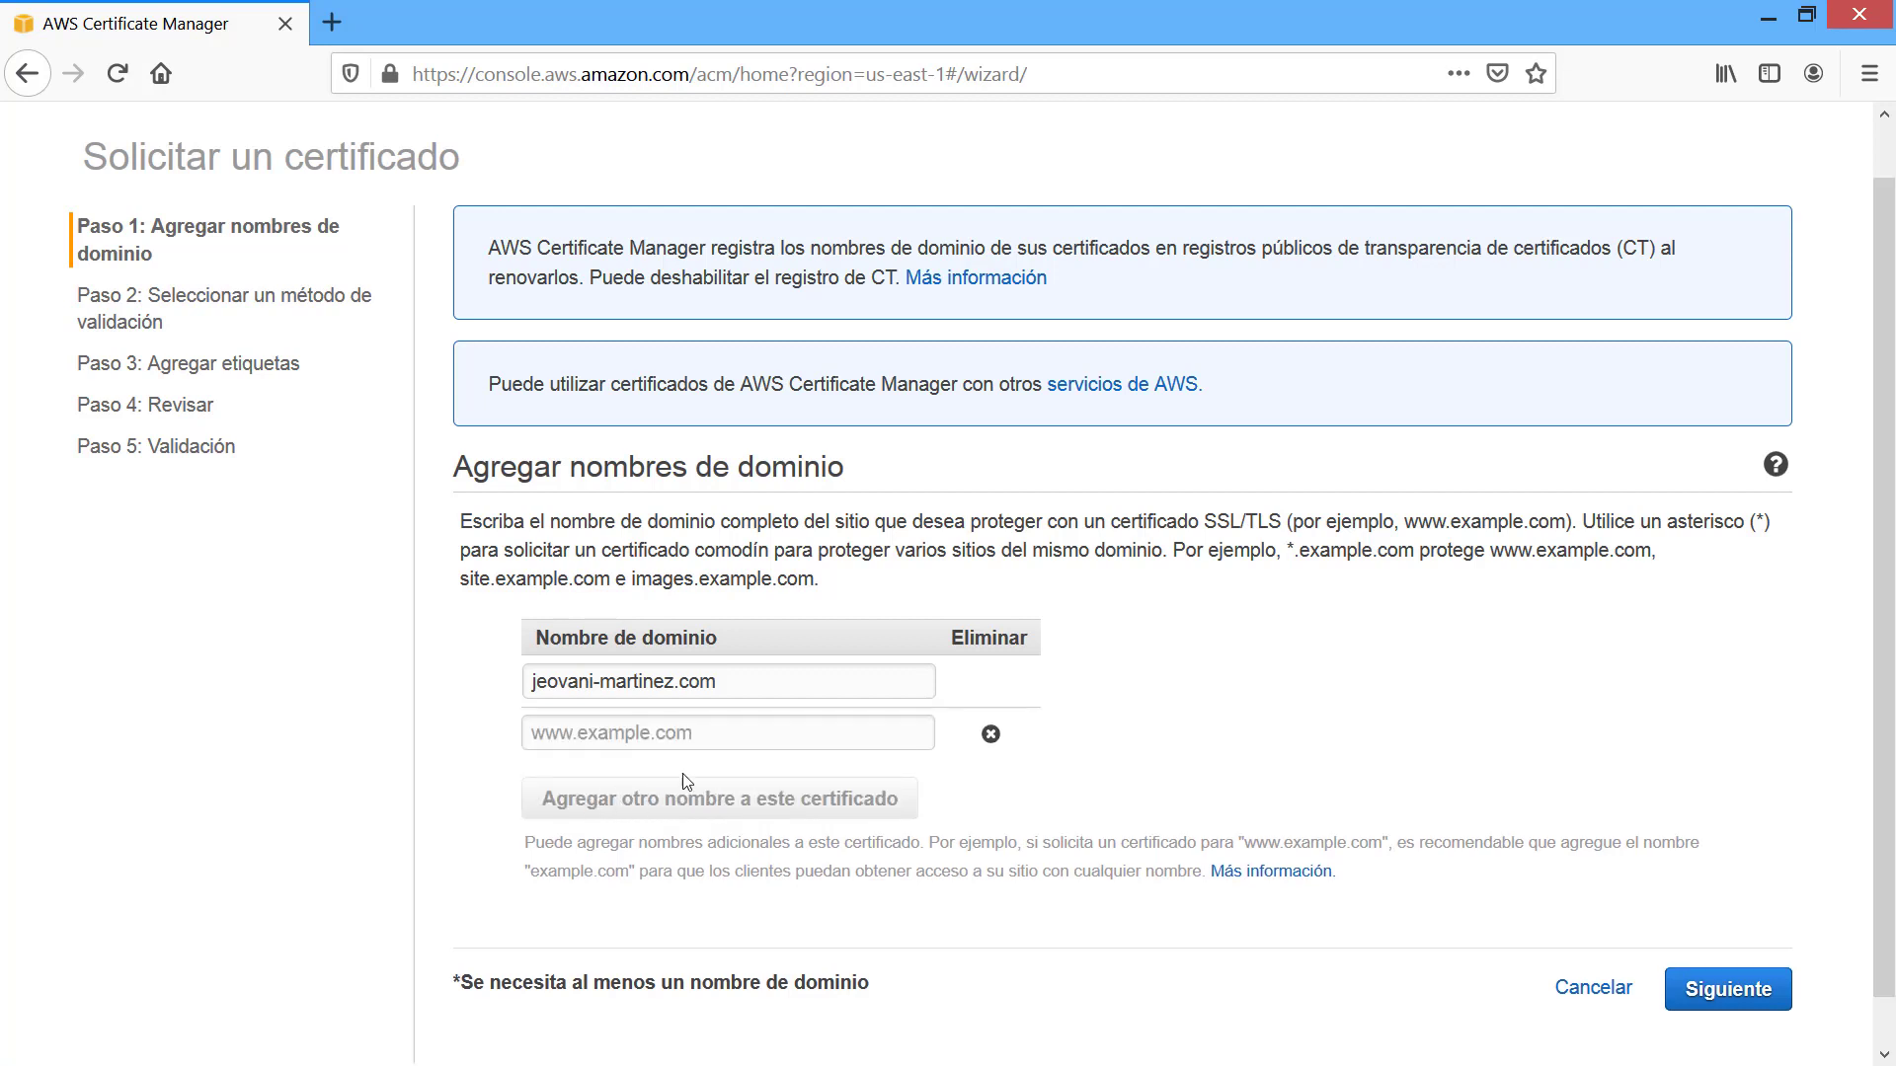
pyautogui.click(707, 743)
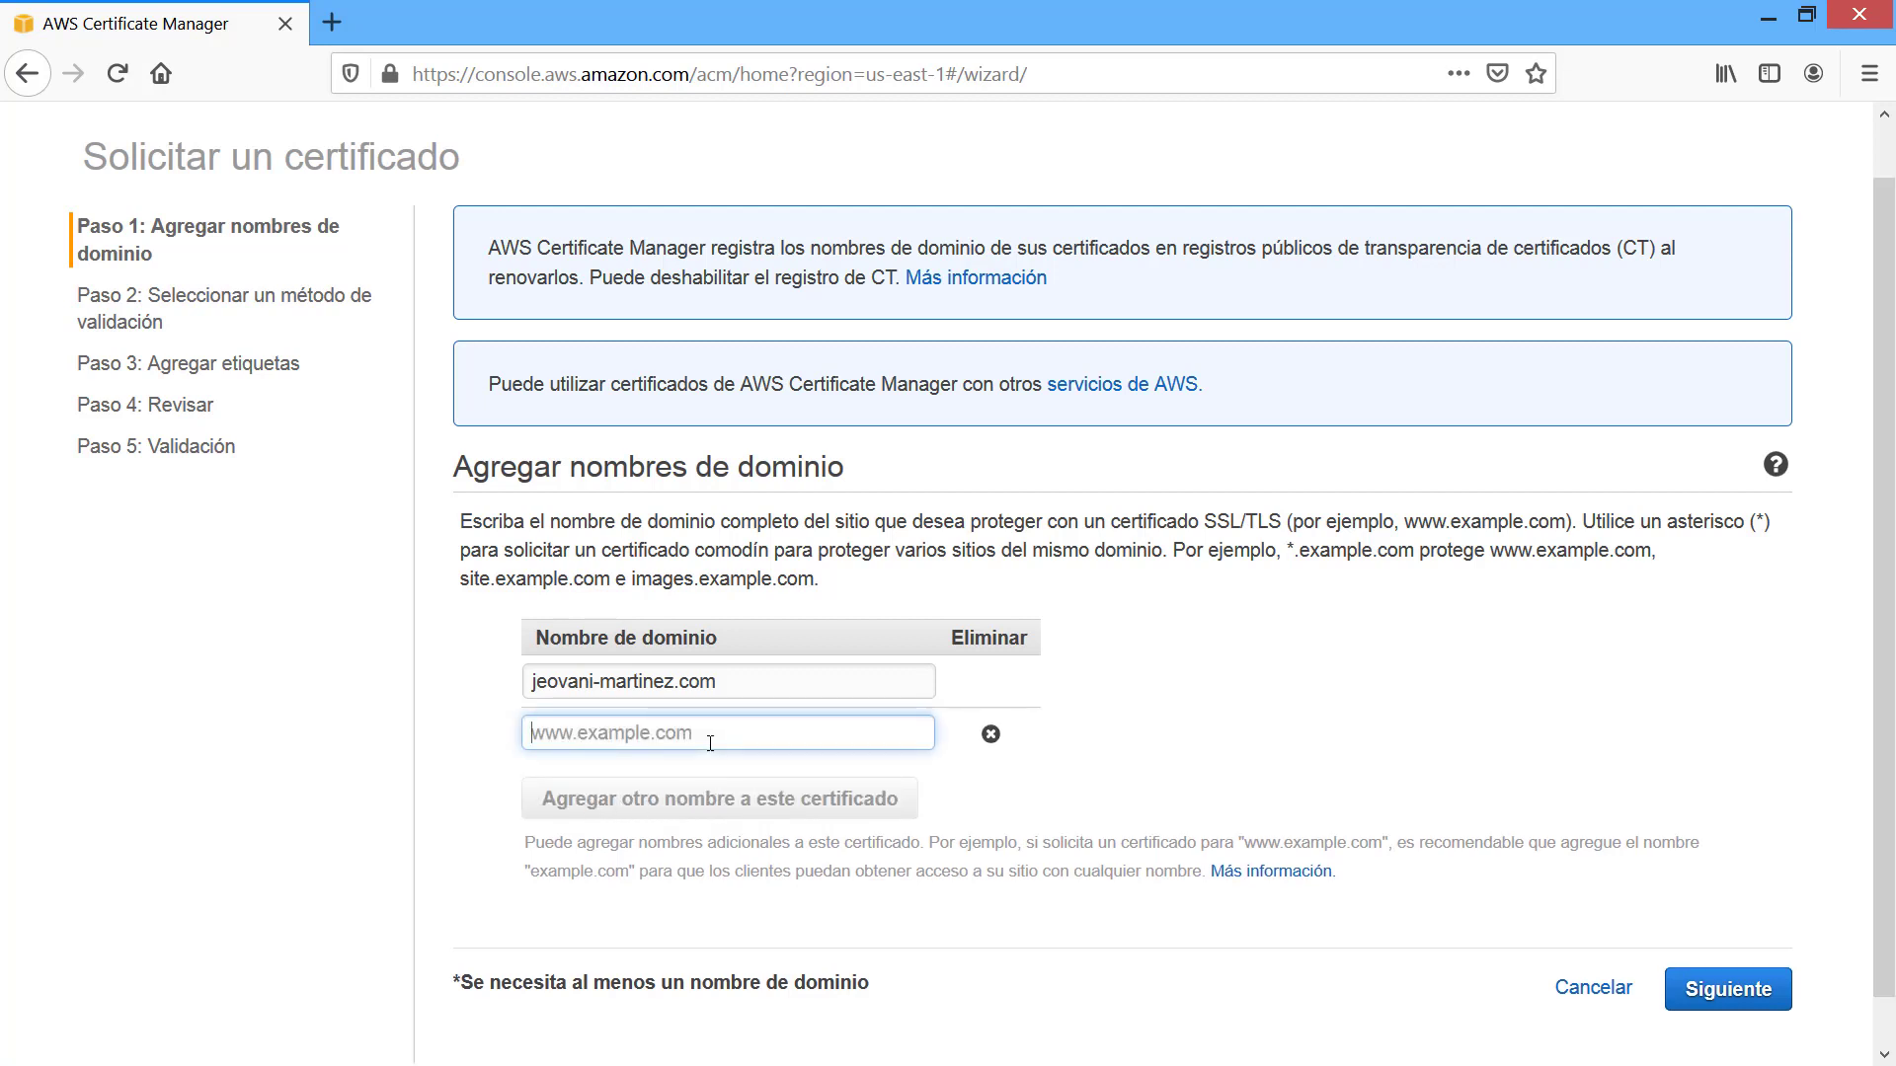
pyautogui.write('w')
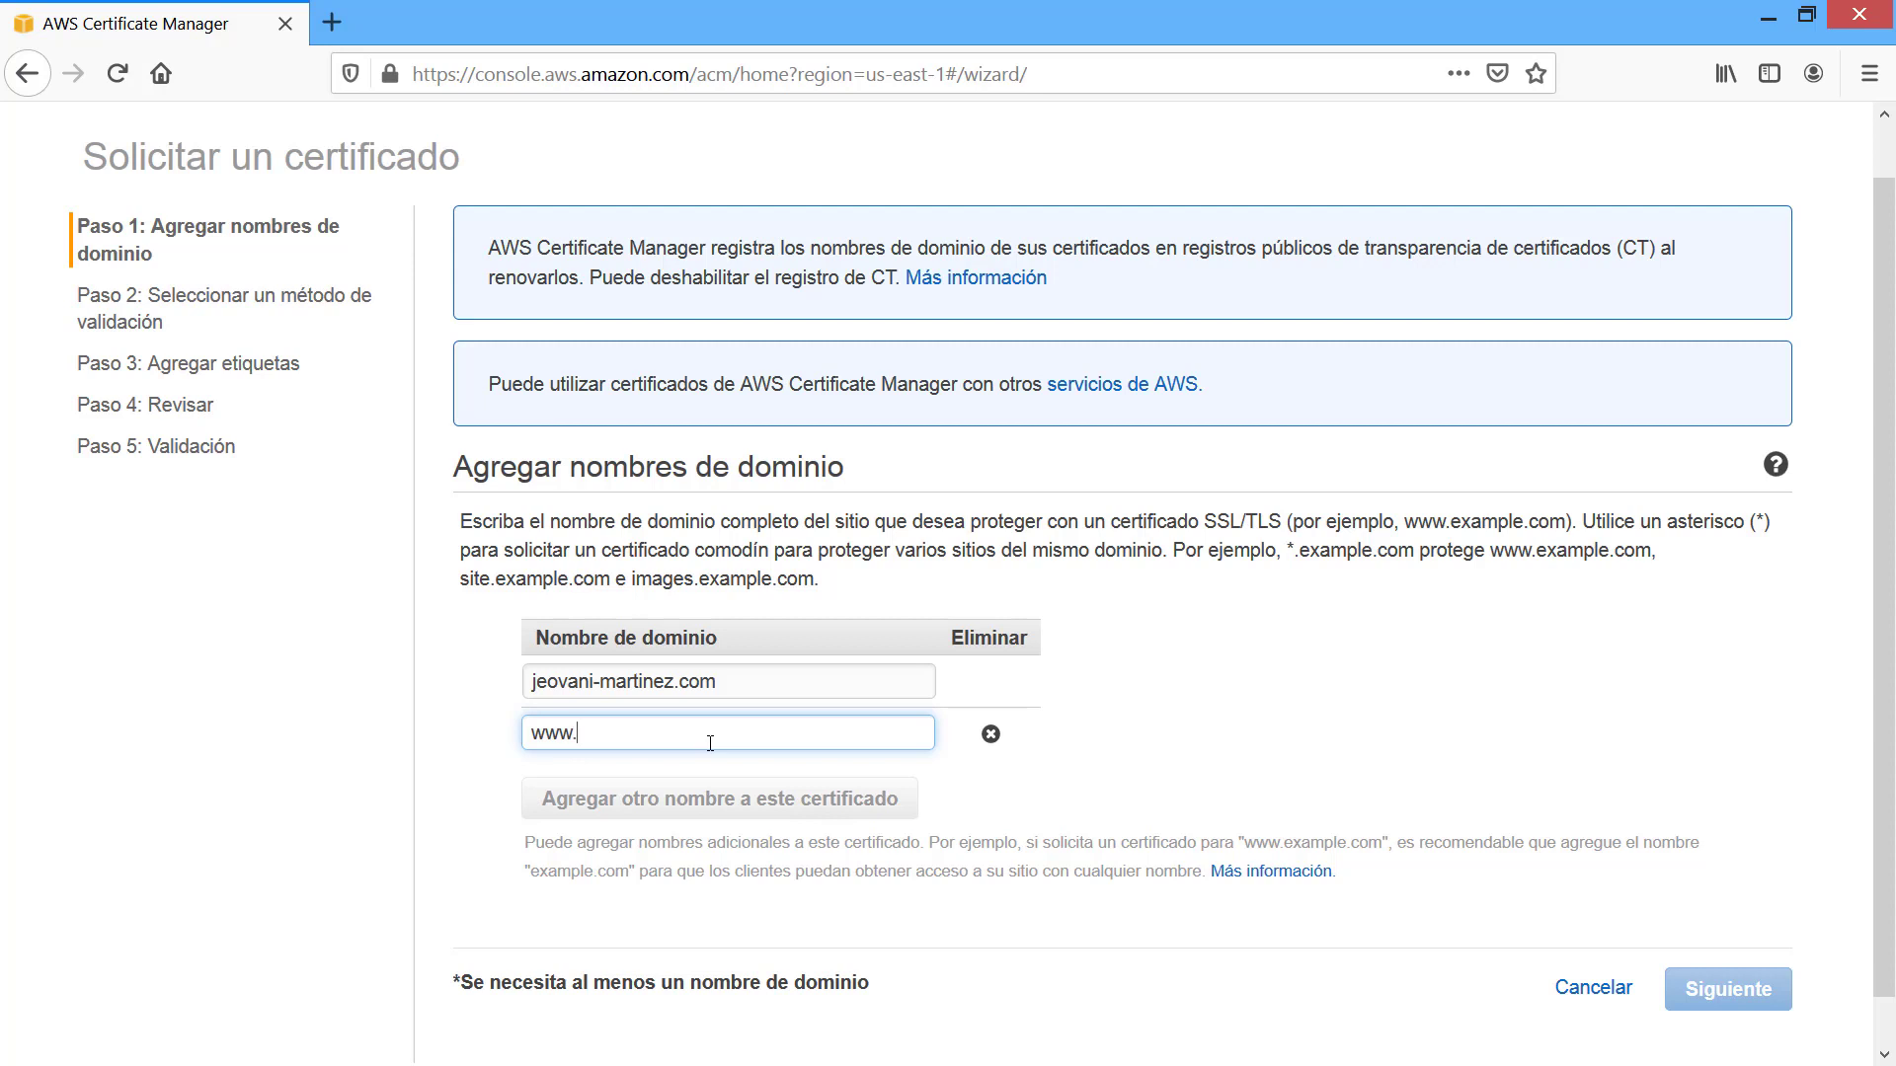
pyautogui.write('ww.')
pyautogui.hotkey('ctrl', 'v')
pyautogui.click(1100, 769)
pyautogui.scroll(-1, 1236, 779)
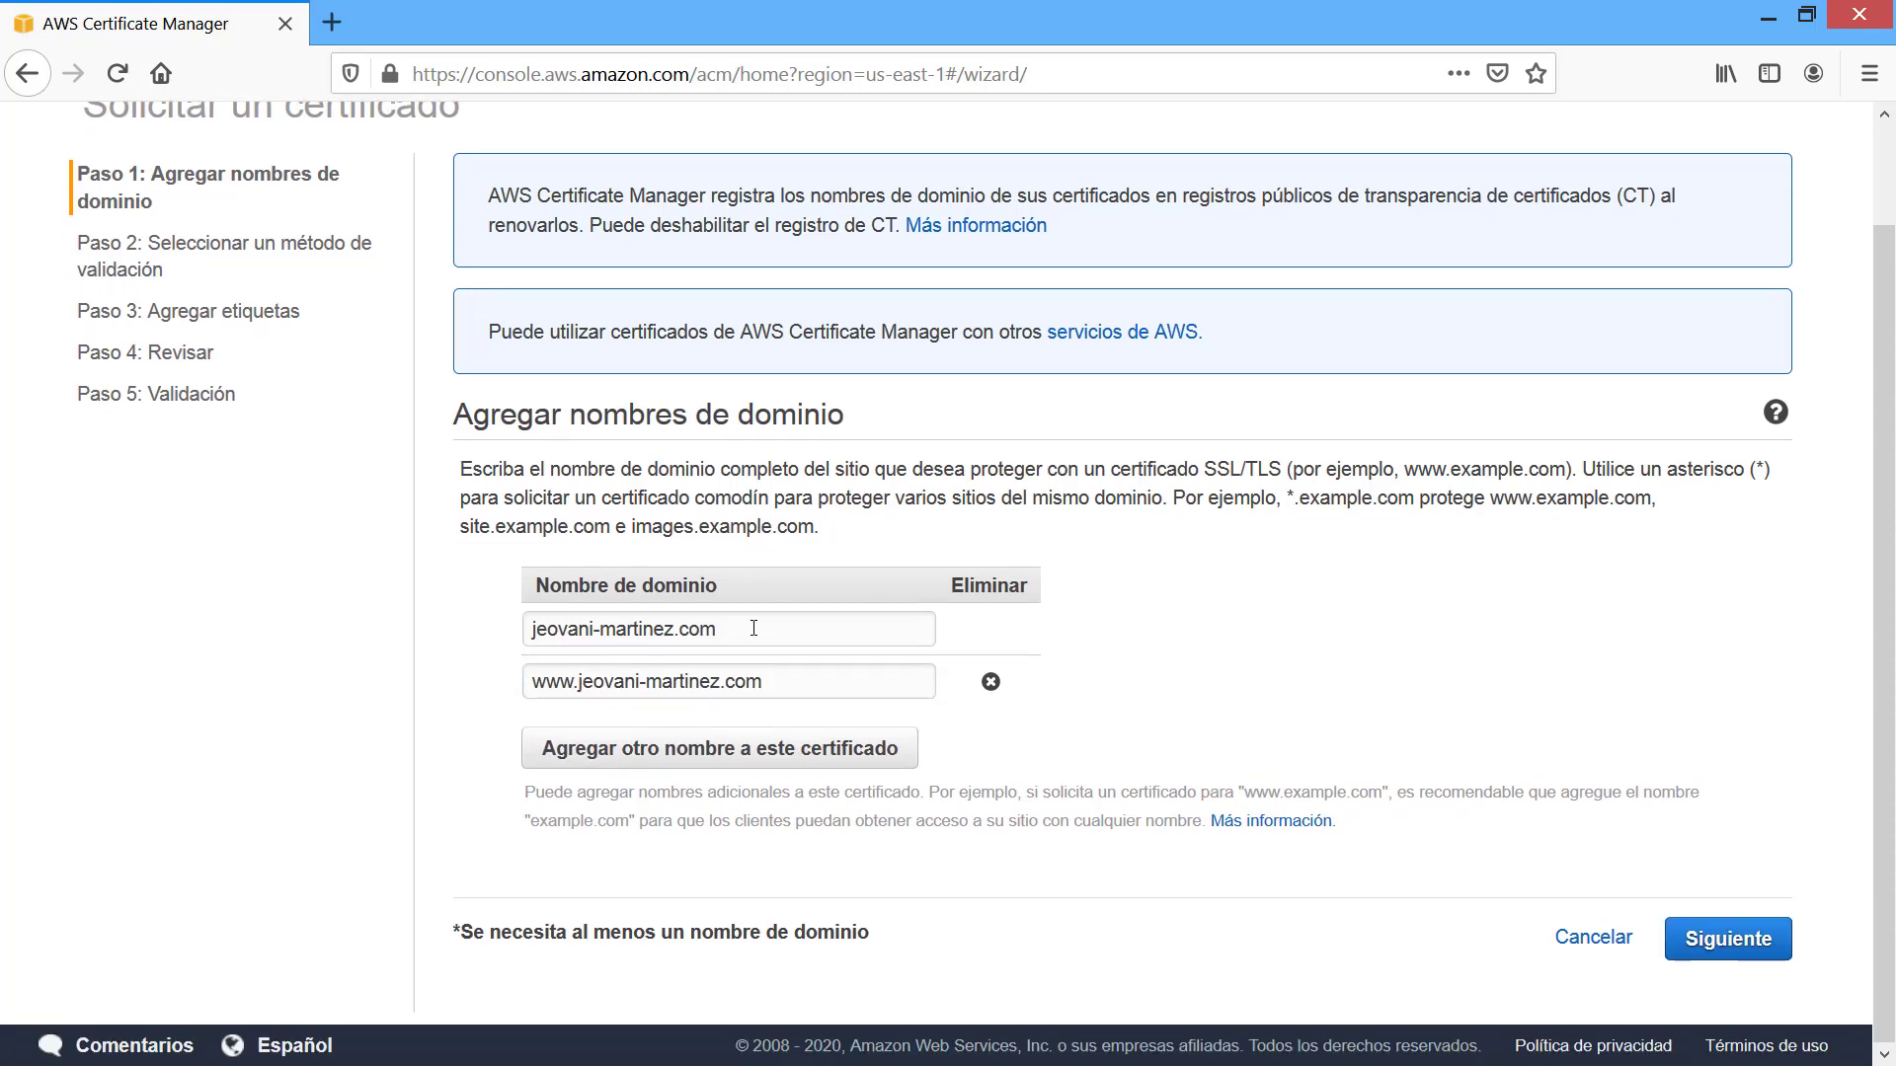
# Review the certificate's two domain names, with and without the www prefix.
pyautogui.moveTo(754, 629); pyautogui.dragTo(466, 661)
pyautogui.click(692, 630)
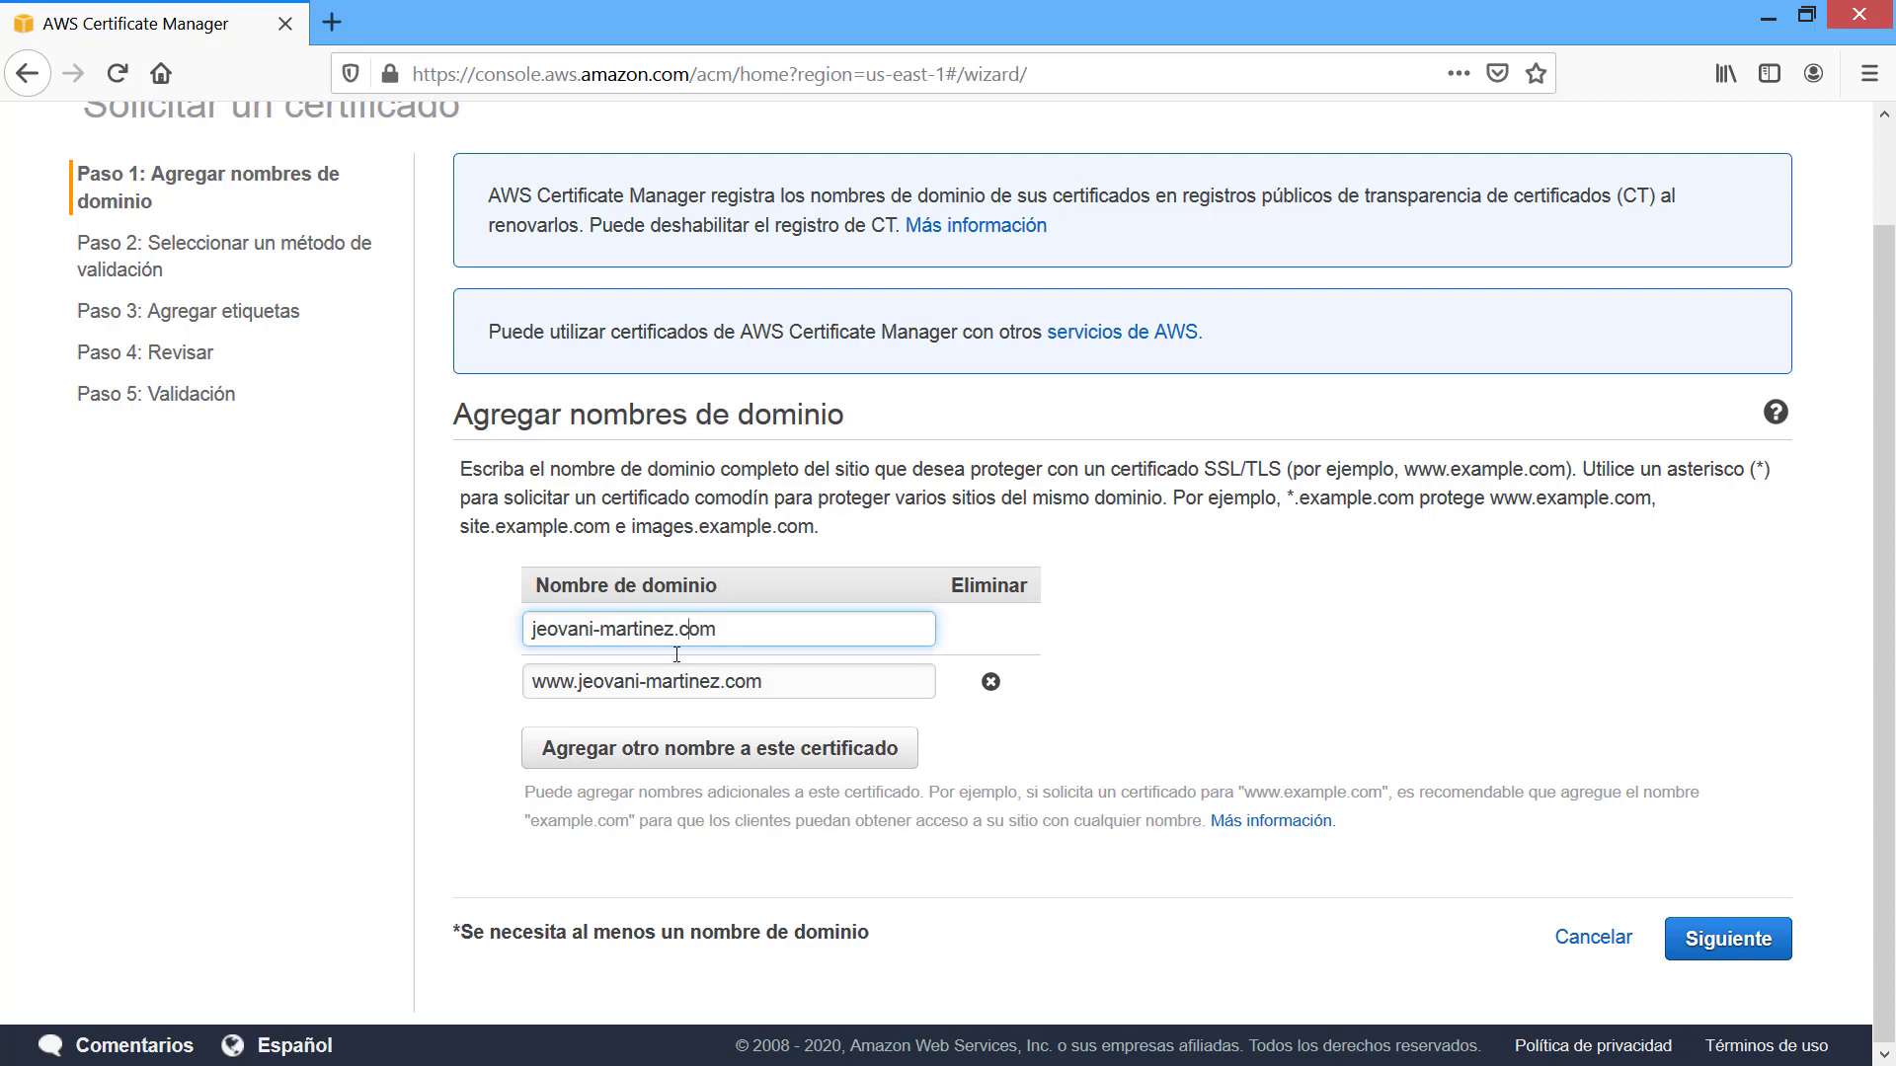
pyautogui.moveTo(797, 684); pyautogui.dragTo(528, 683)
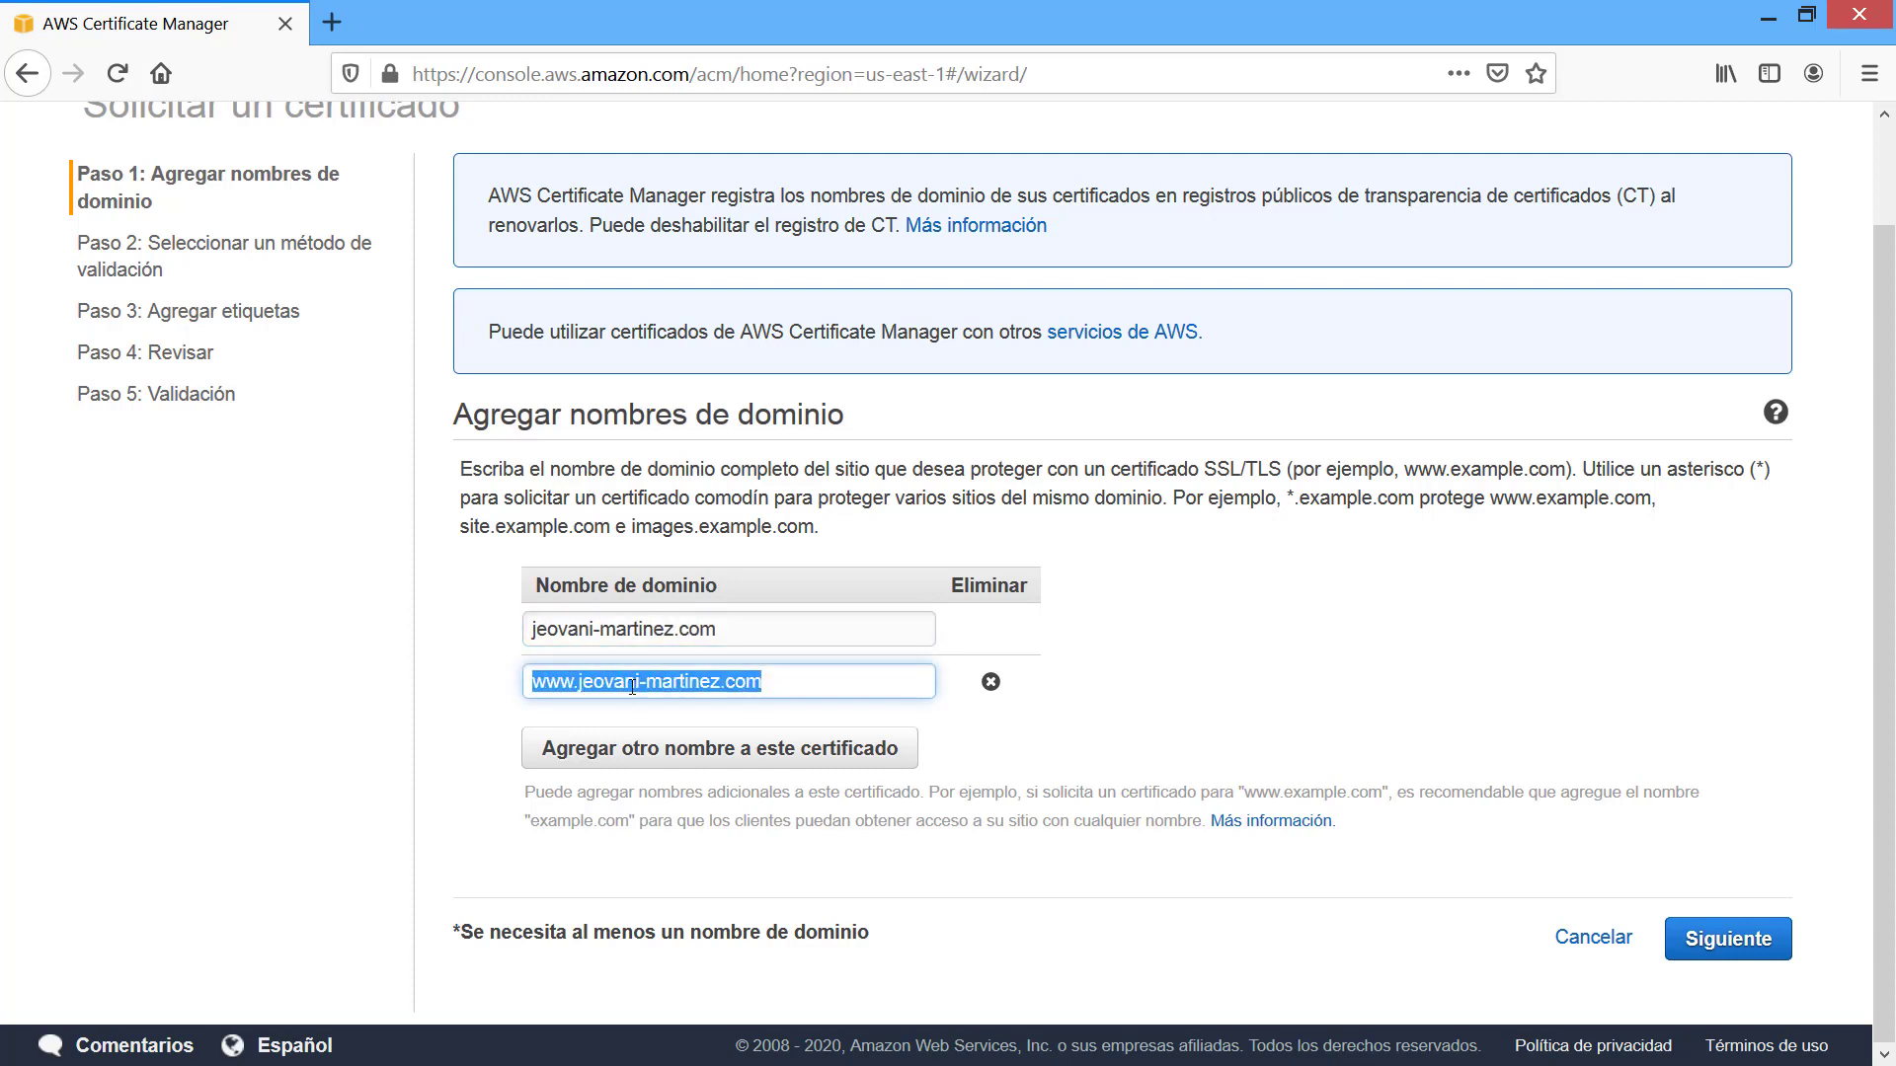
pyautogui.click(584, 692)
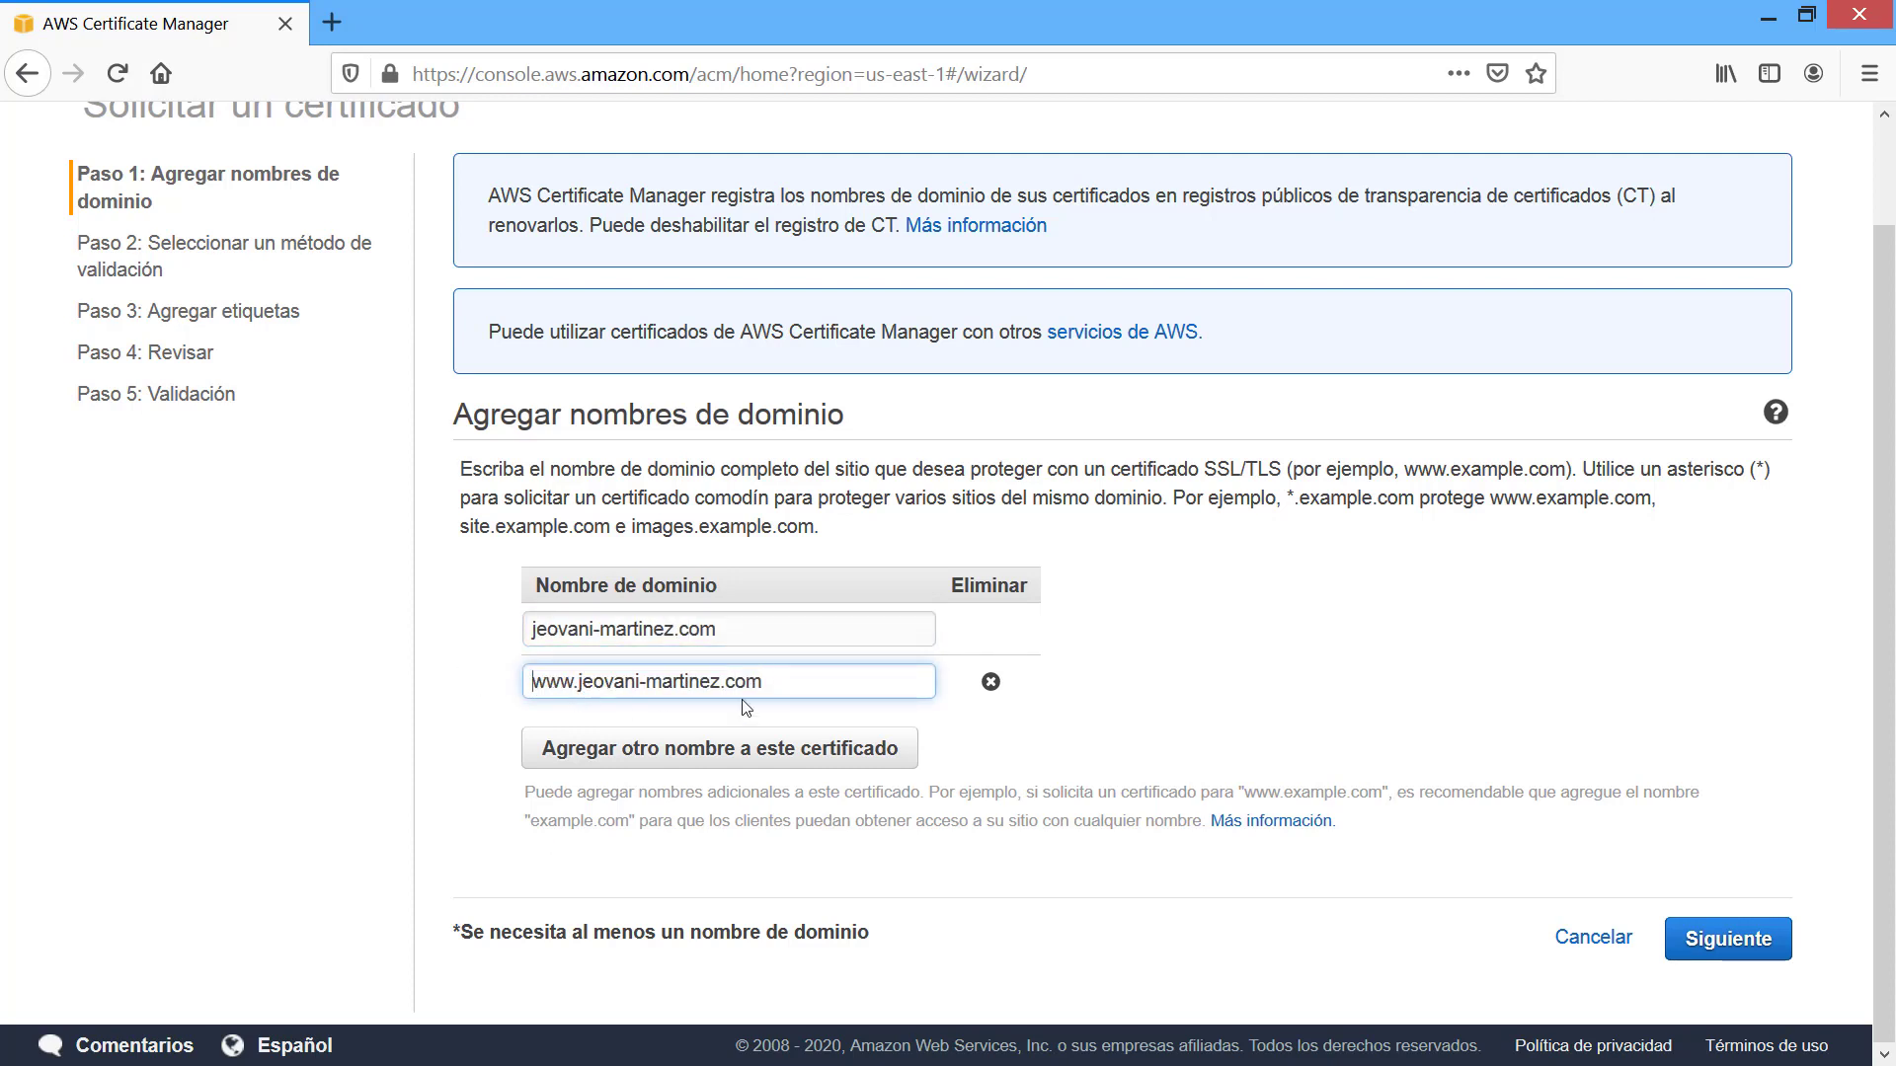
pyautogui.click(904, 637)
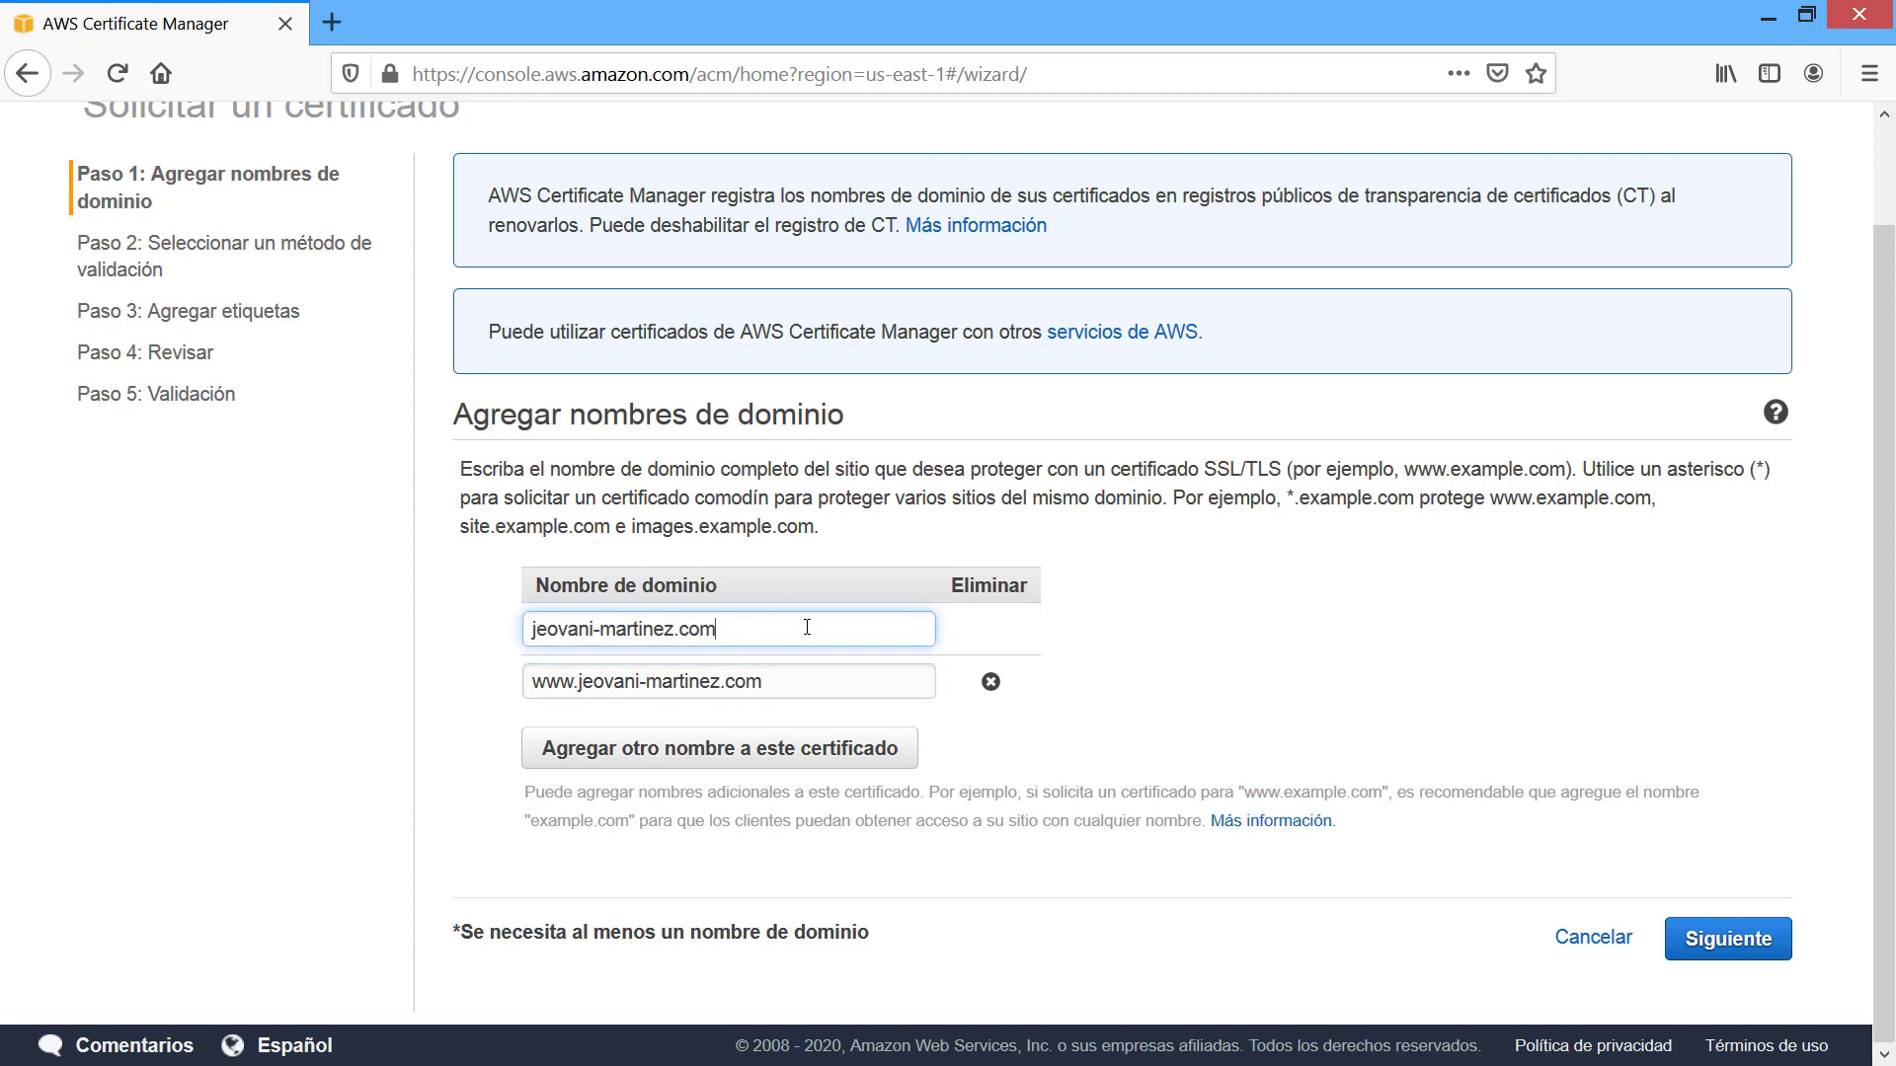
pyautogui.moveTo(808, 629); pyautogui.dragTo(442, 614)
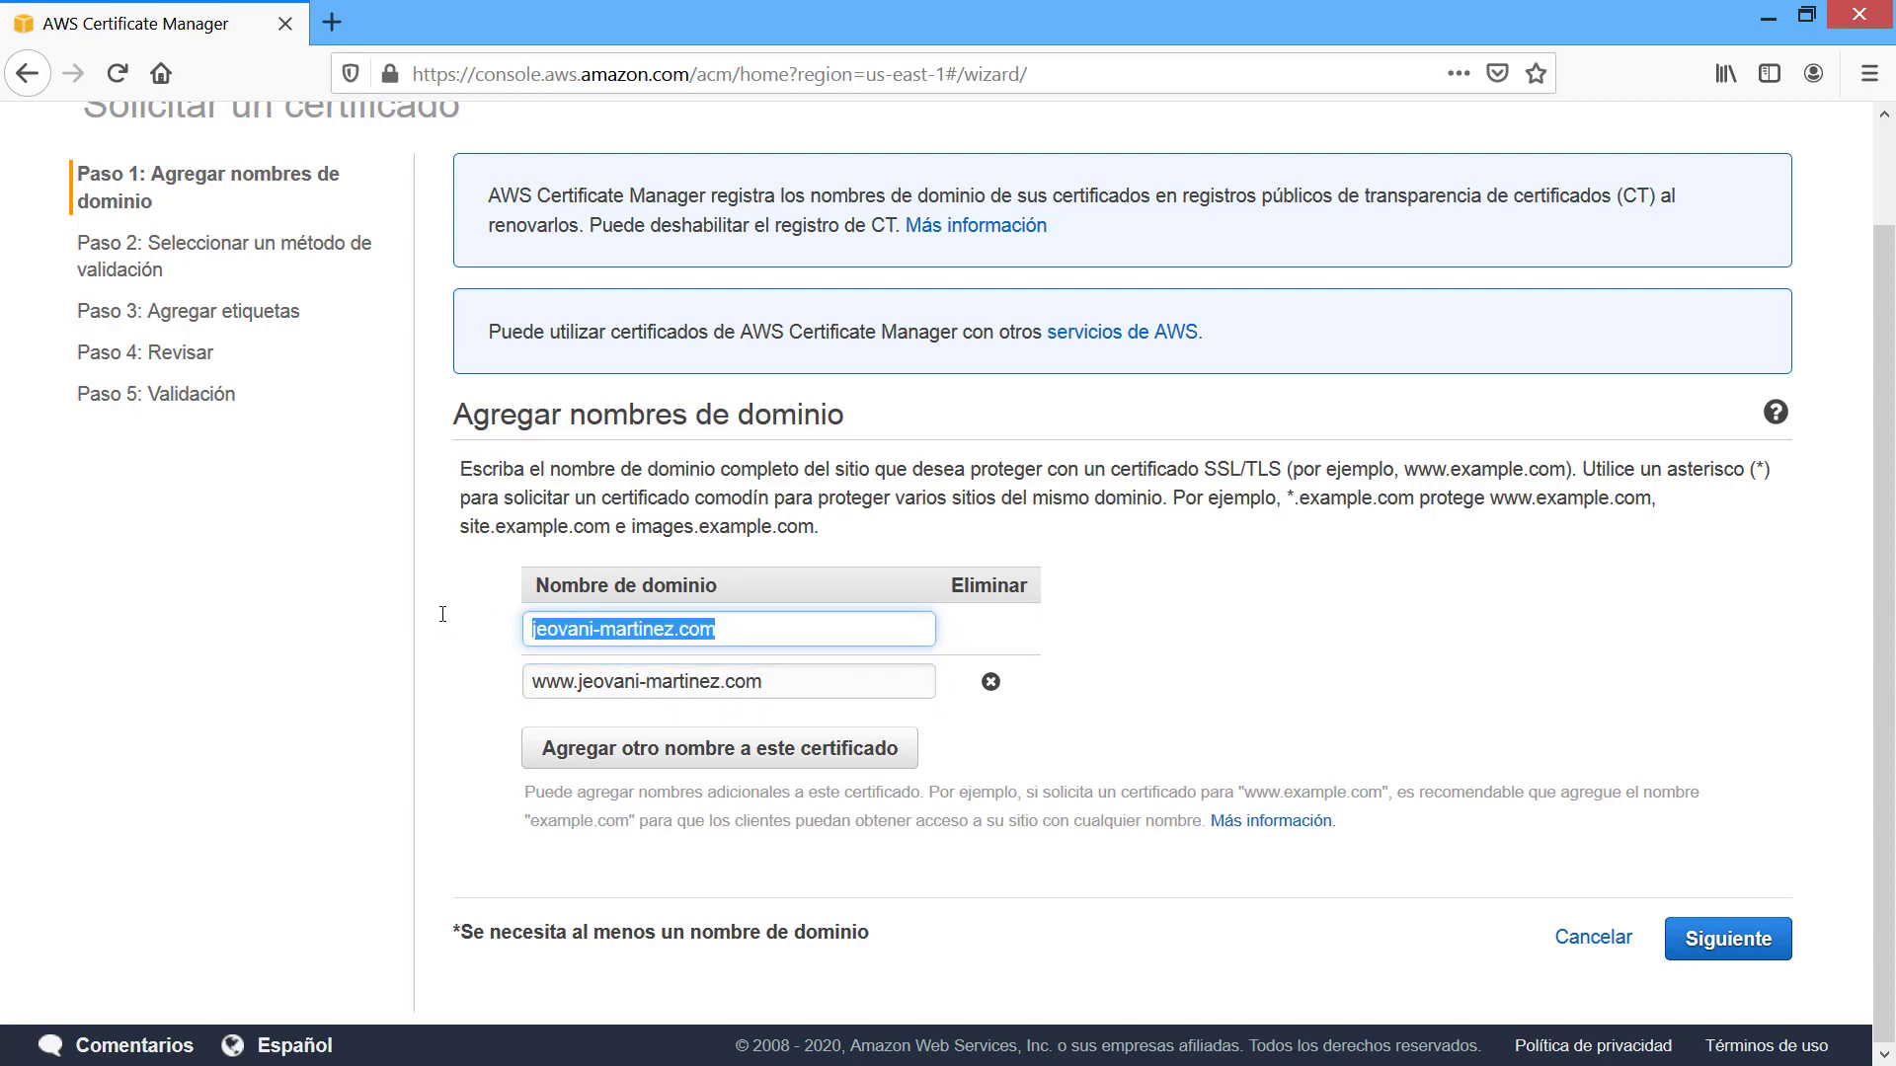
pyautogui.moveTo(783, 680); pyautogui.dragTo(506, 672)
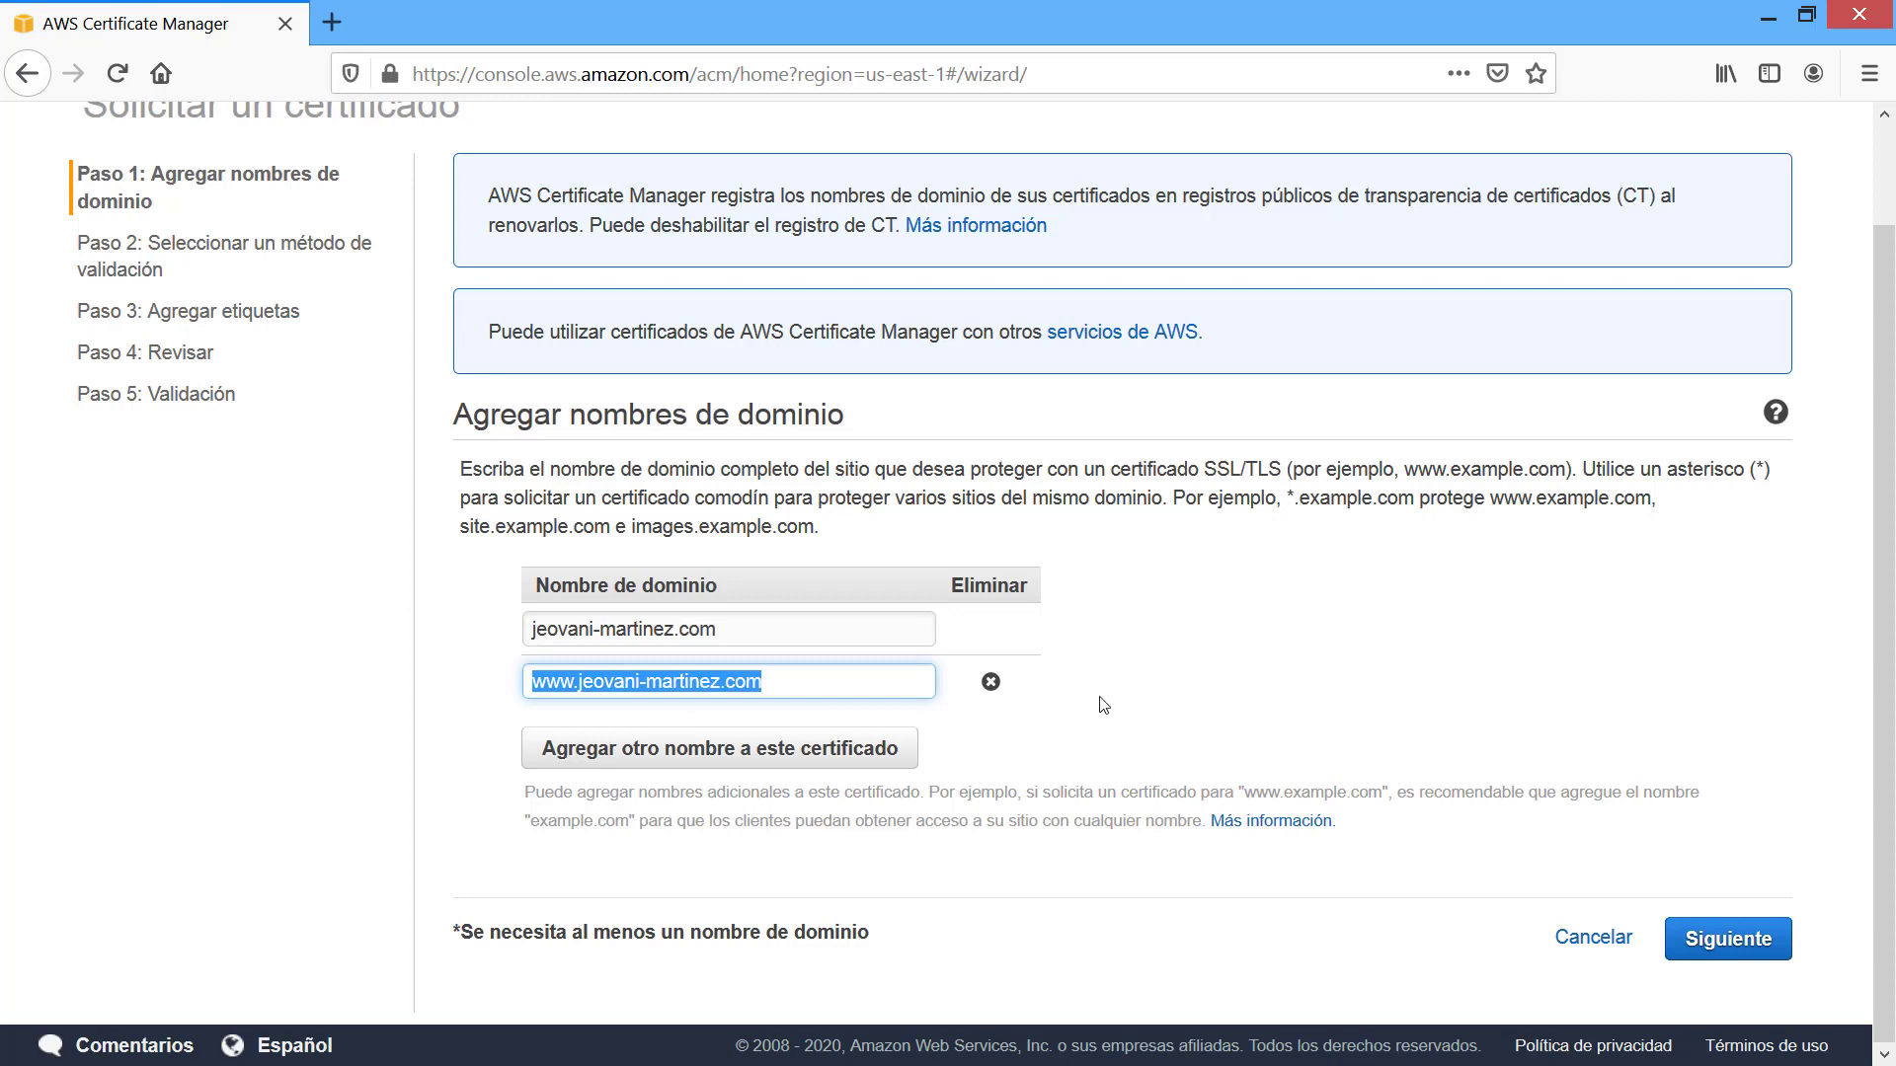
pyautogui.click(1213, 689)
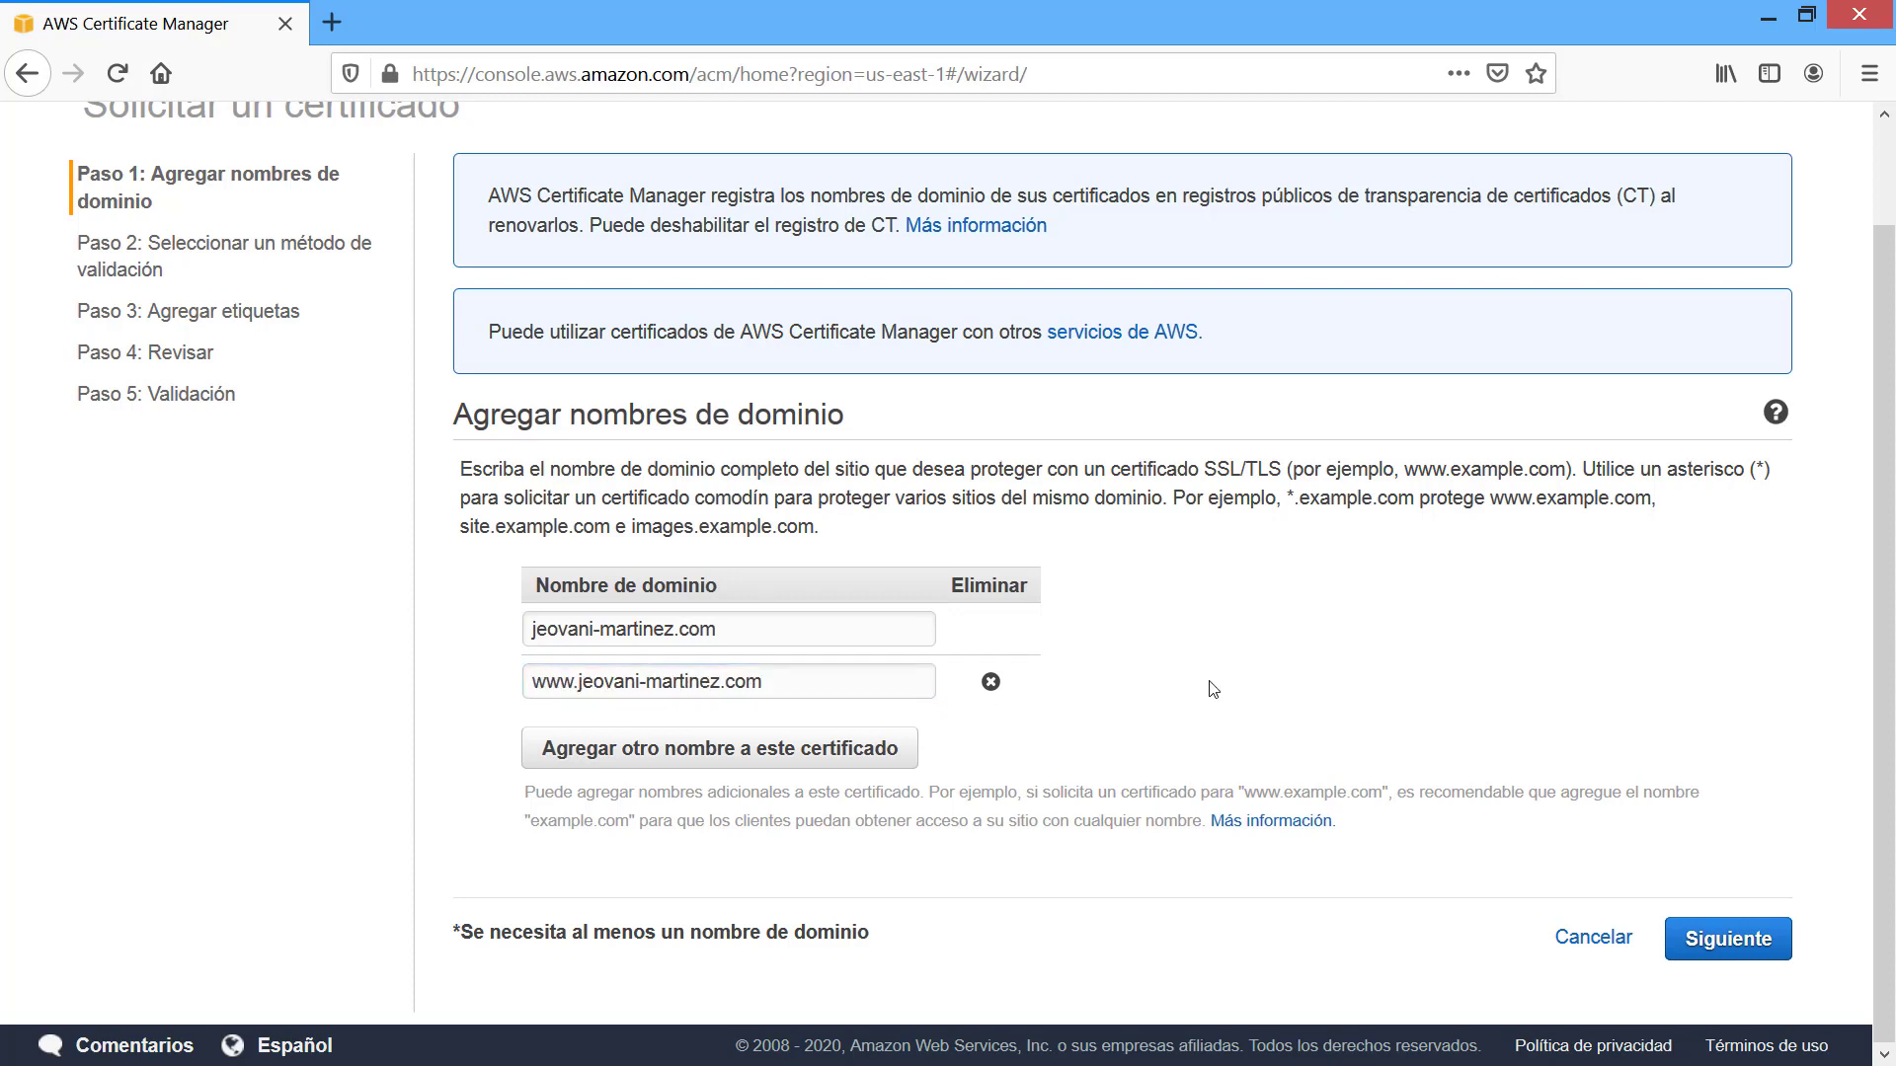
pyautogui.moveTo(753, 630); pyautogui.dragTo(479, 622)
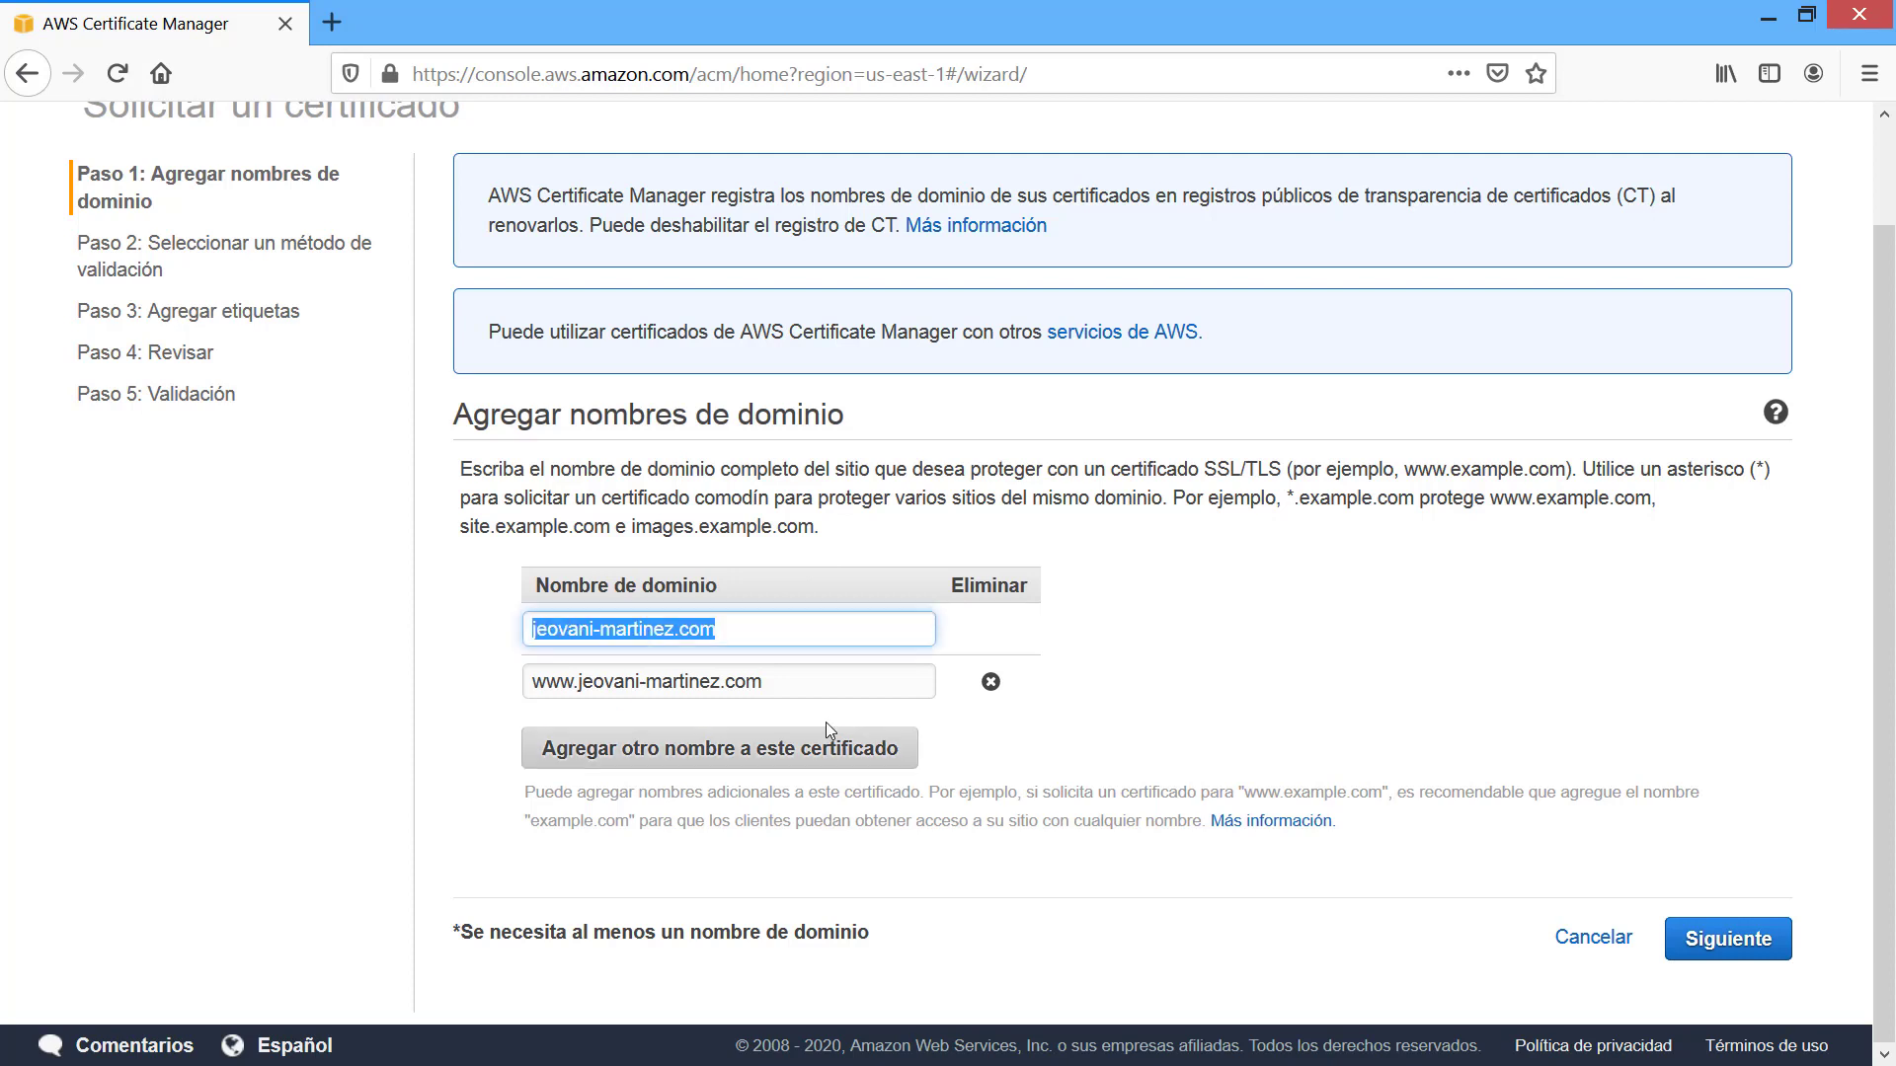
pyautogui.moveTo(765, 681); pyautogui.dragTo(583, 748)
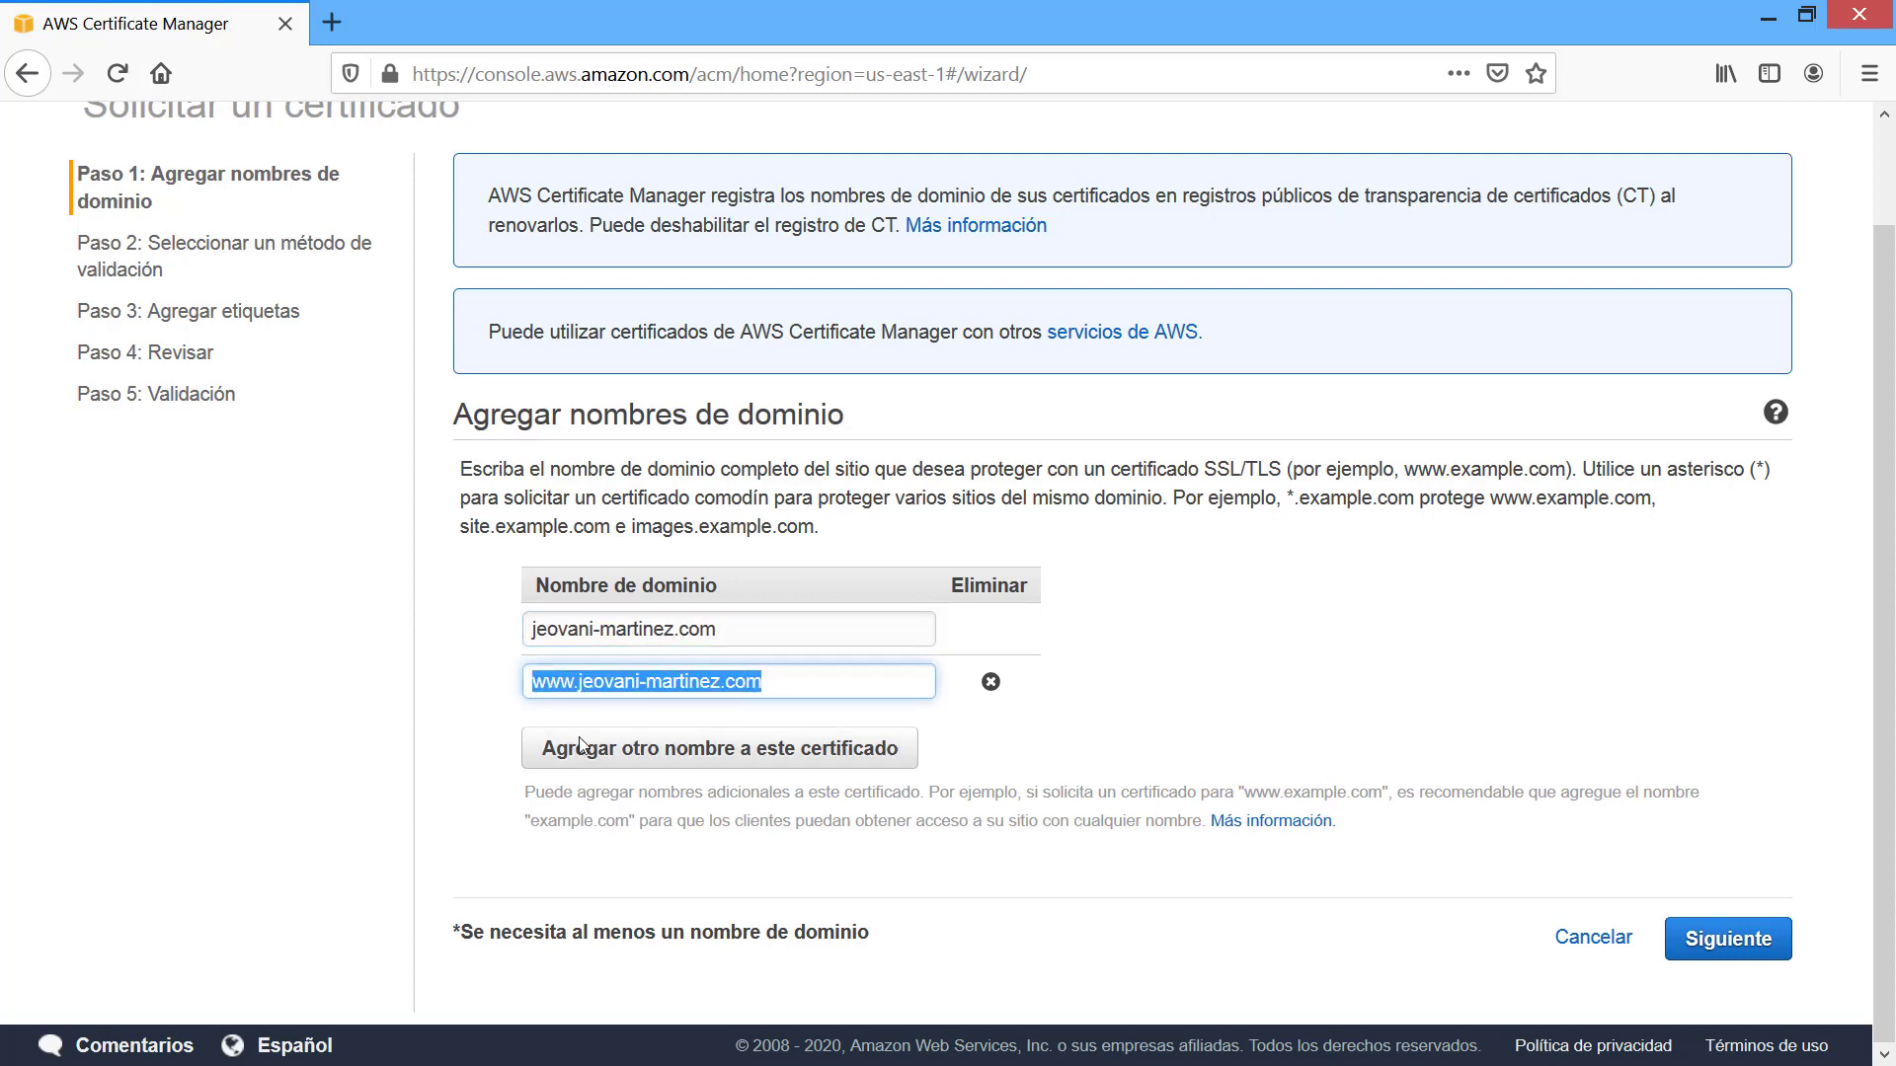
pyautogui.click(1216, 669)
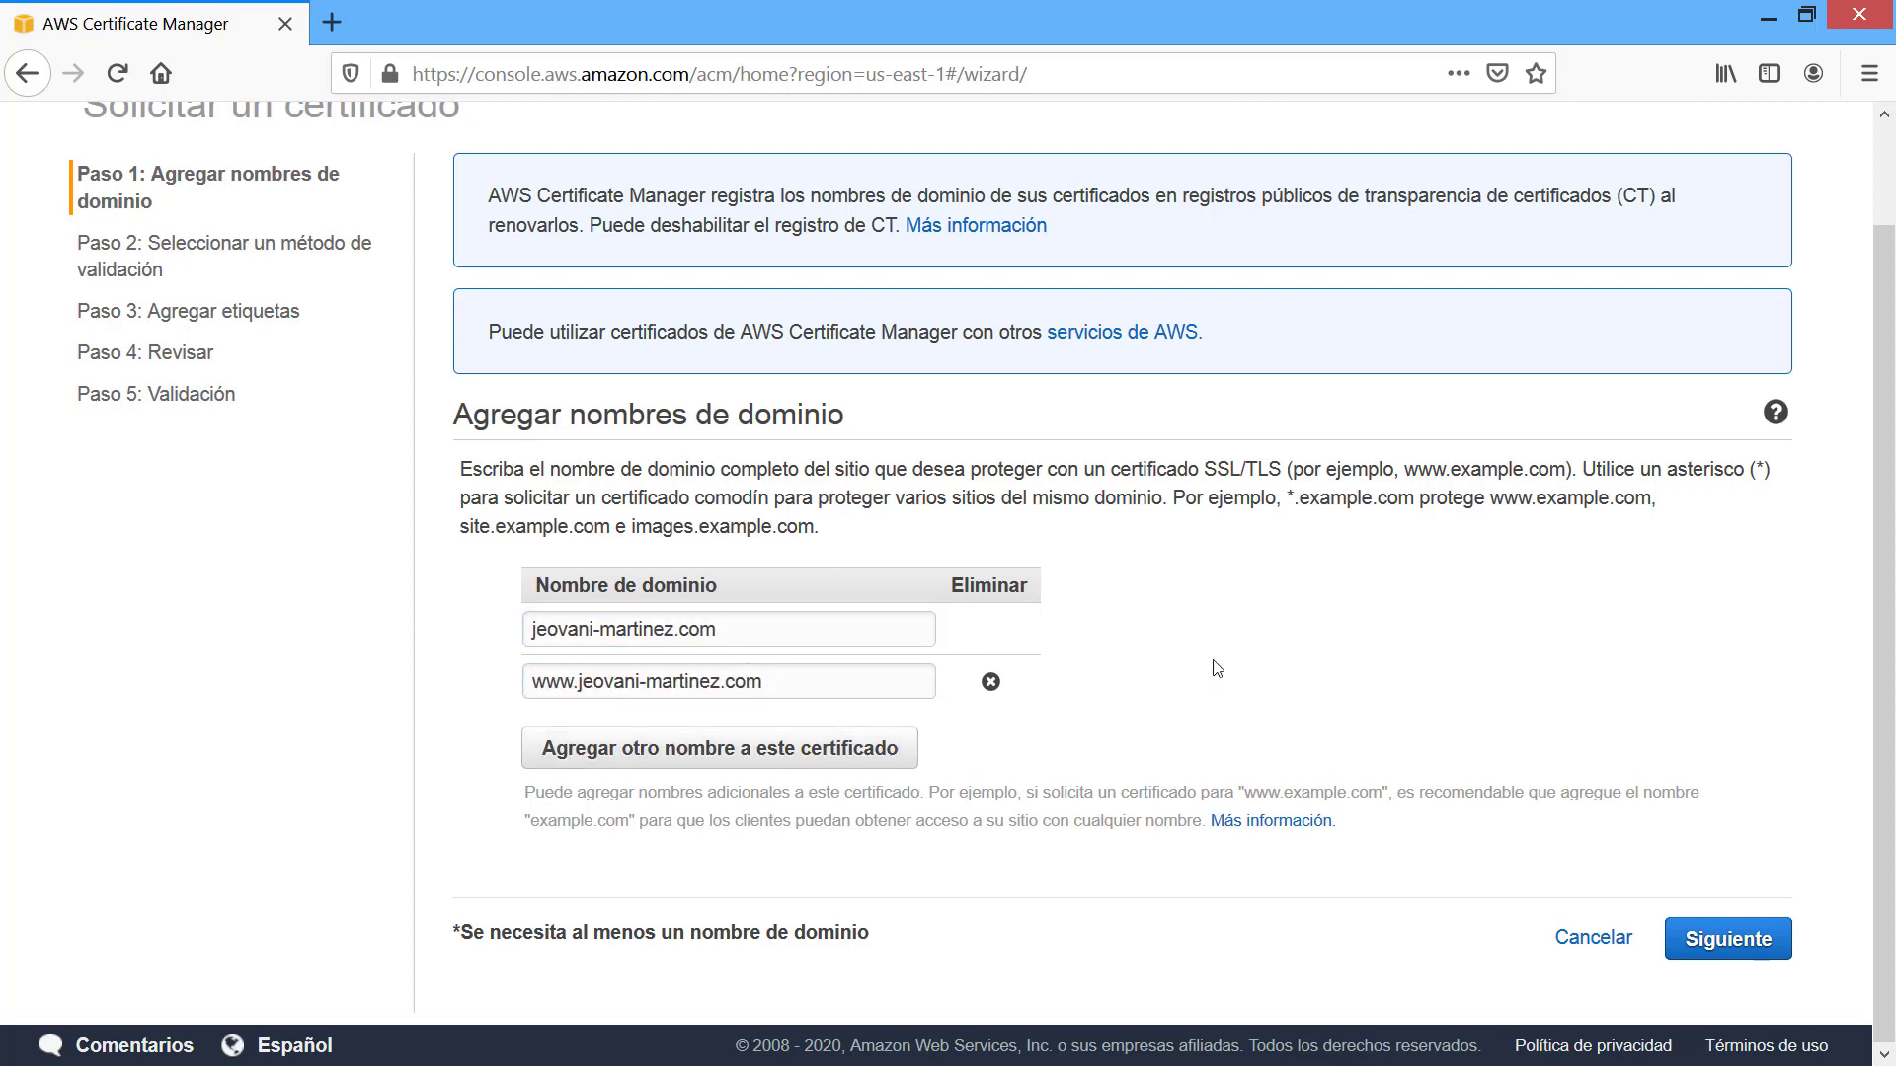
# Accept the certificate's domain names, keep DNS validation as the validation method, and continue to the review without adding tags.
pyautogui.scroll(2, 1199, 637)
pyautogui.scroll(-2, 1165, 617)
pyautogui.click(1727, 939)
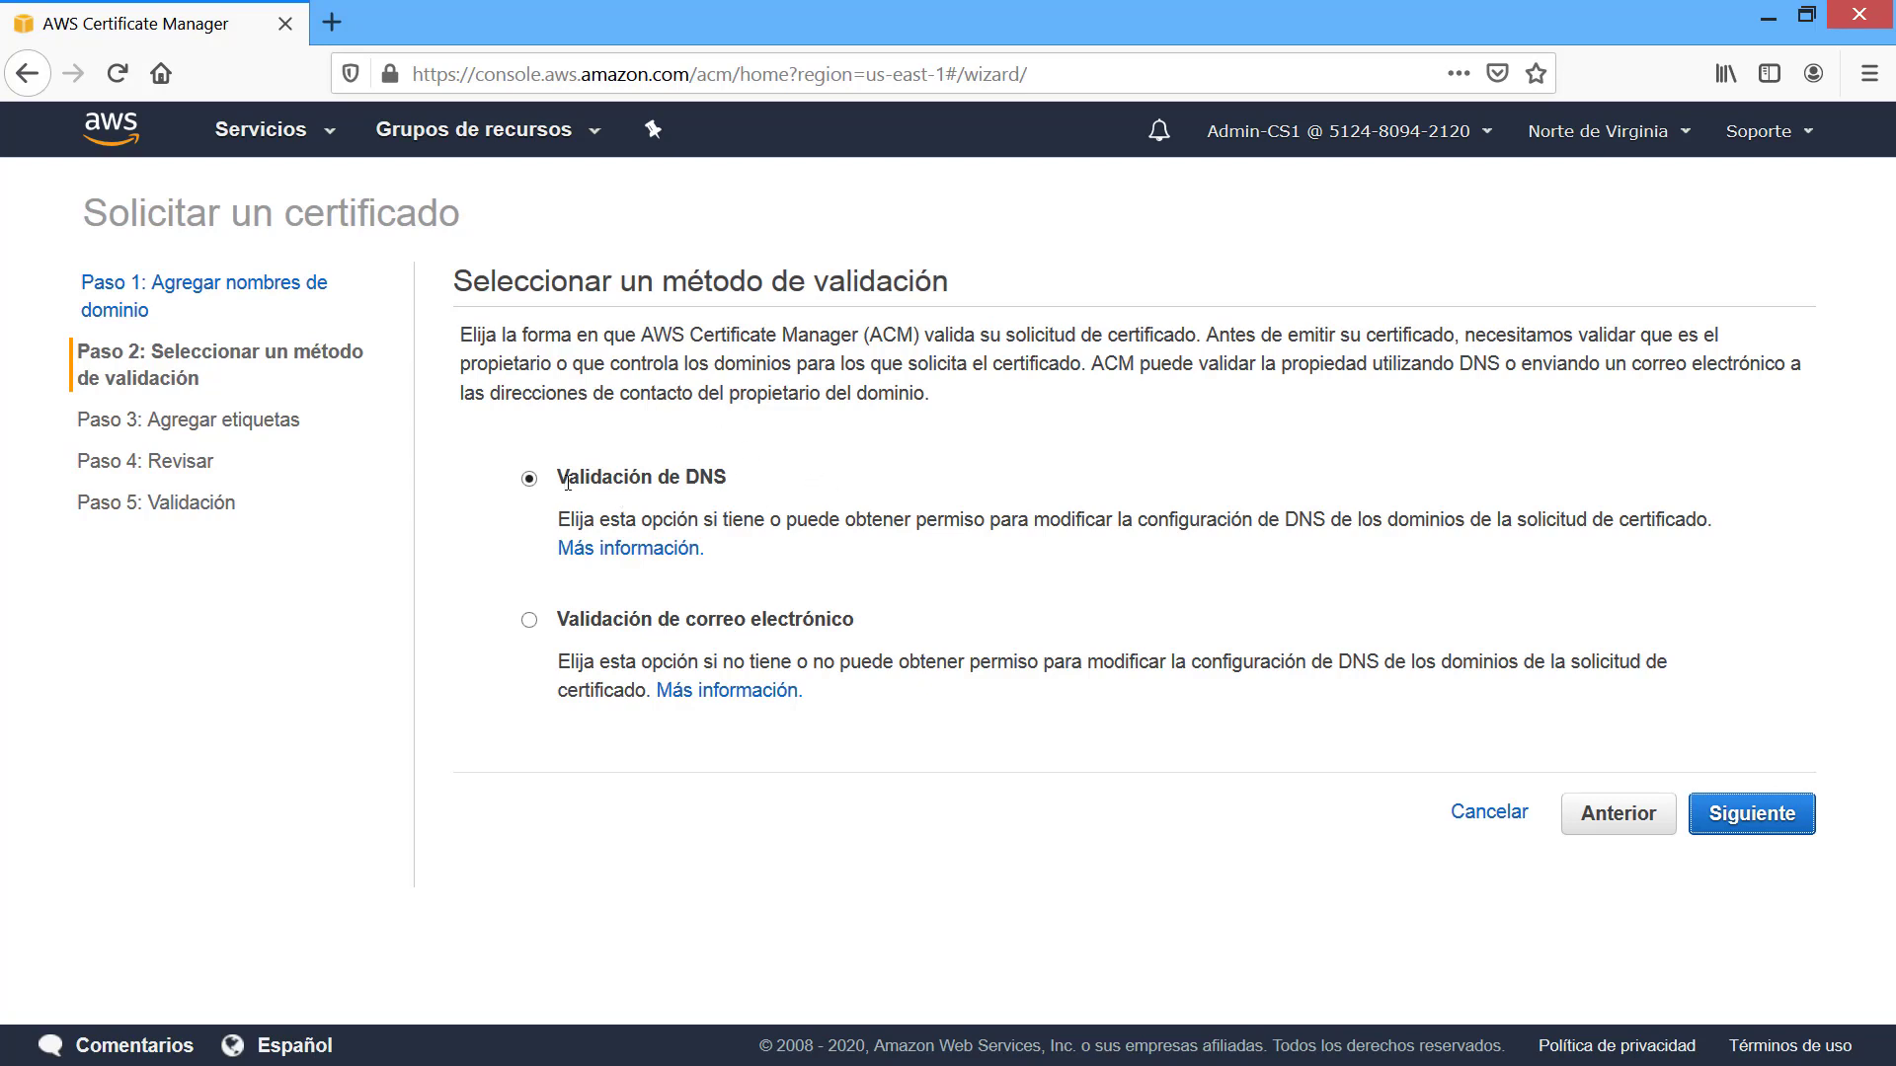
pyautogui.moveTo(567, 481); pyautogui.dragTo(780, 470)
pyautogui.click(780, 470)
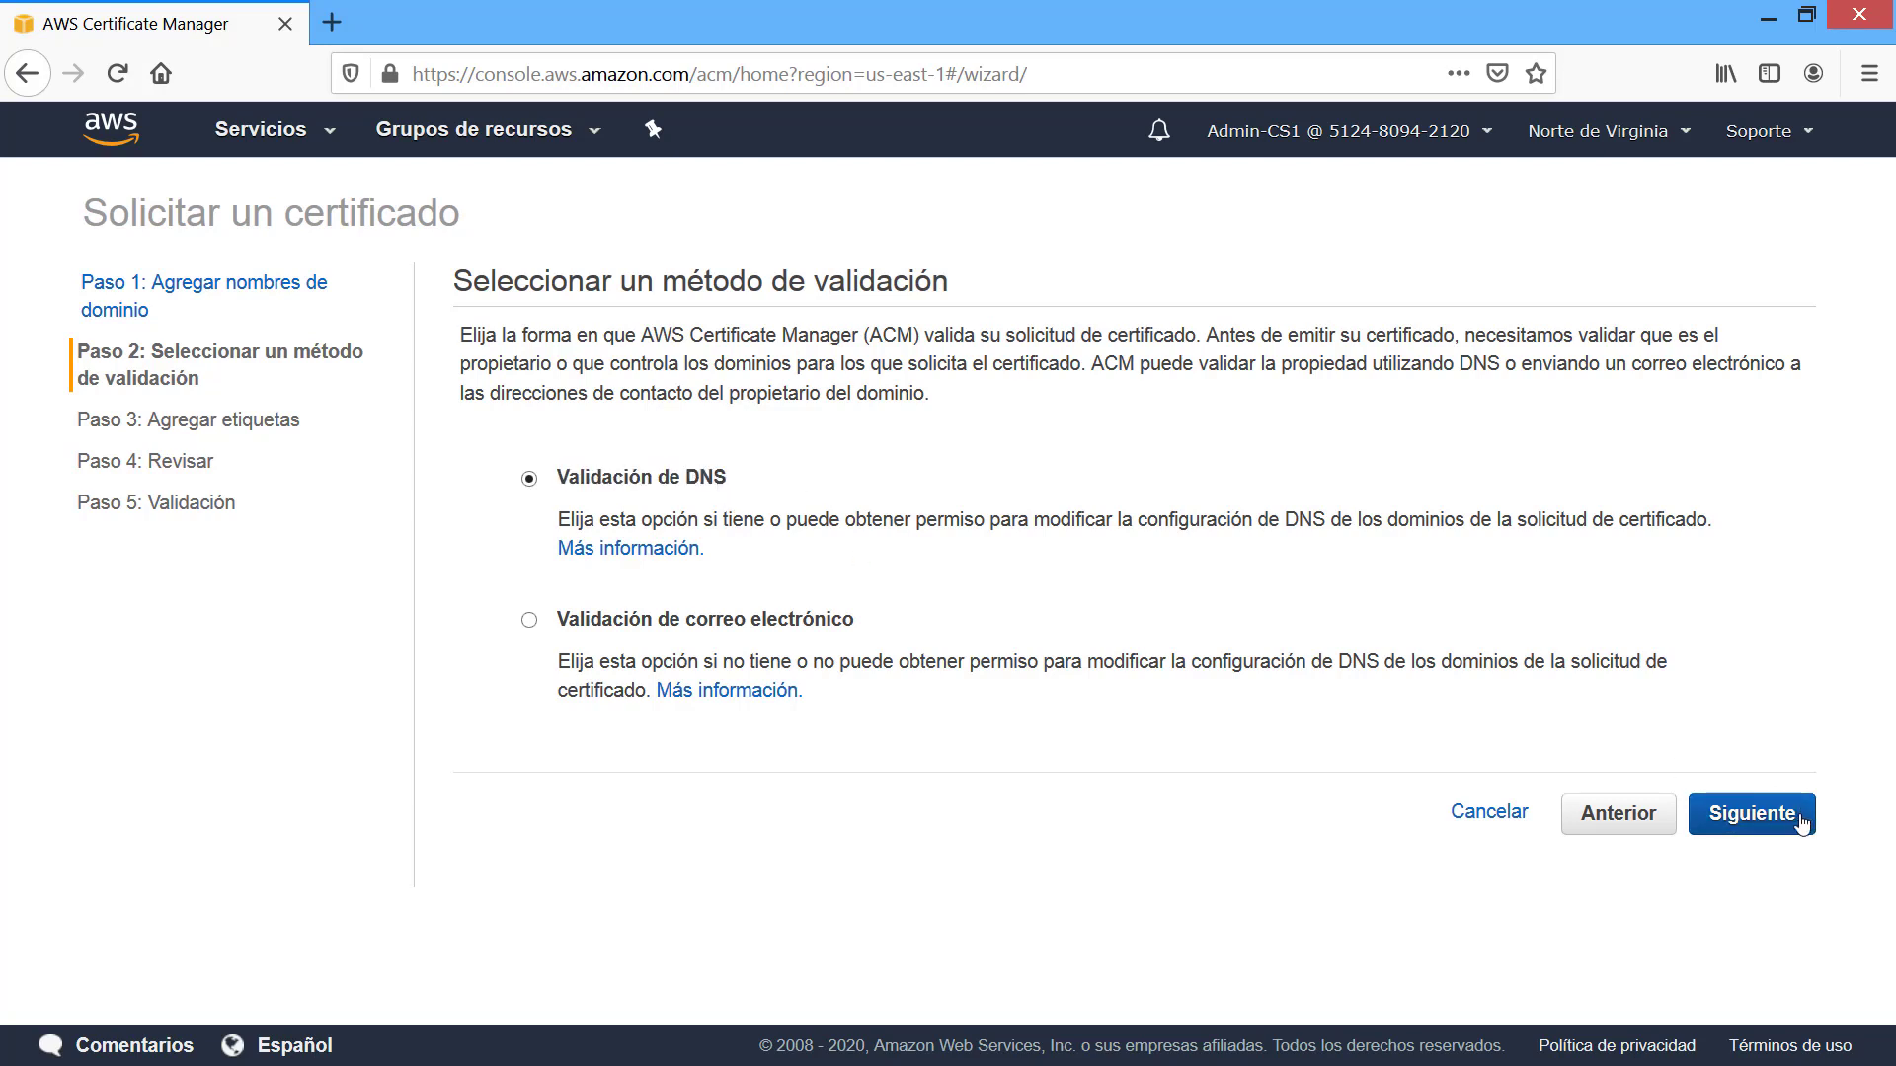
pyautogui.click(1748, 813)
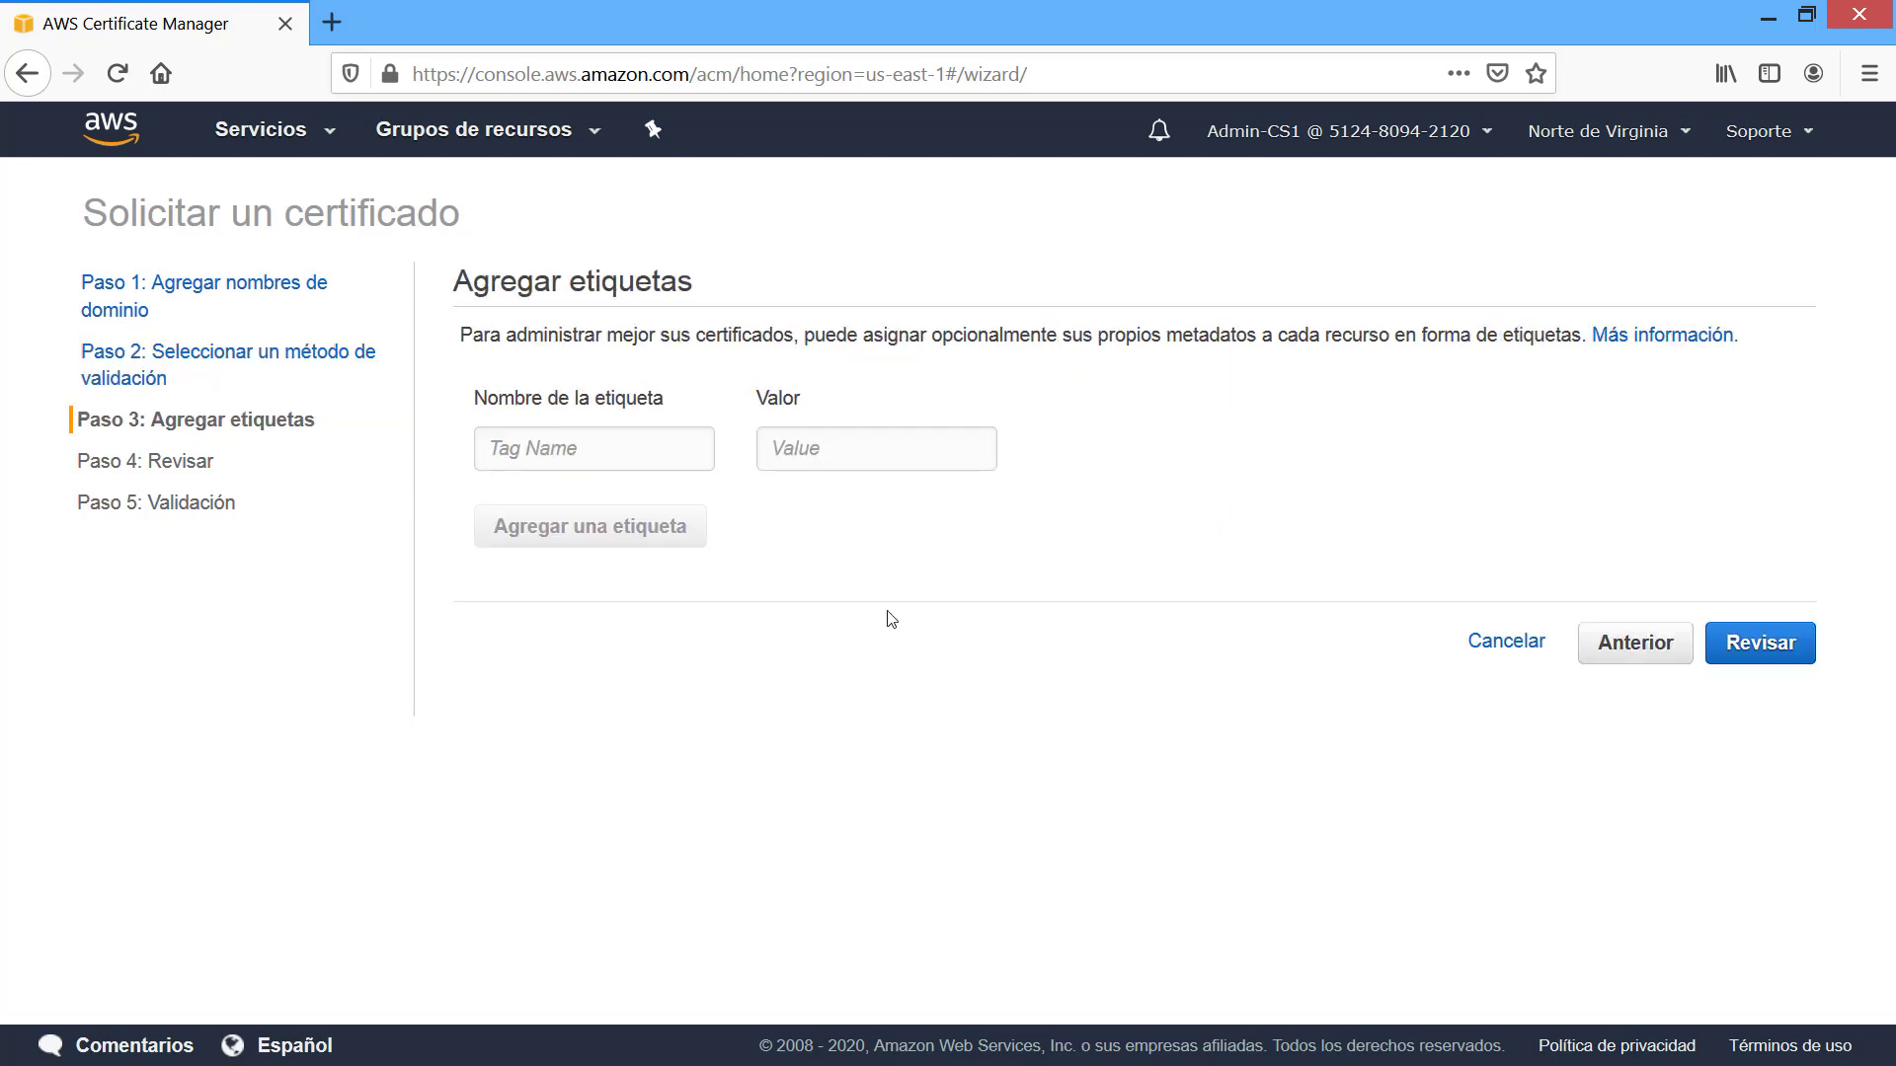
pyautogui.click(1750, 653)
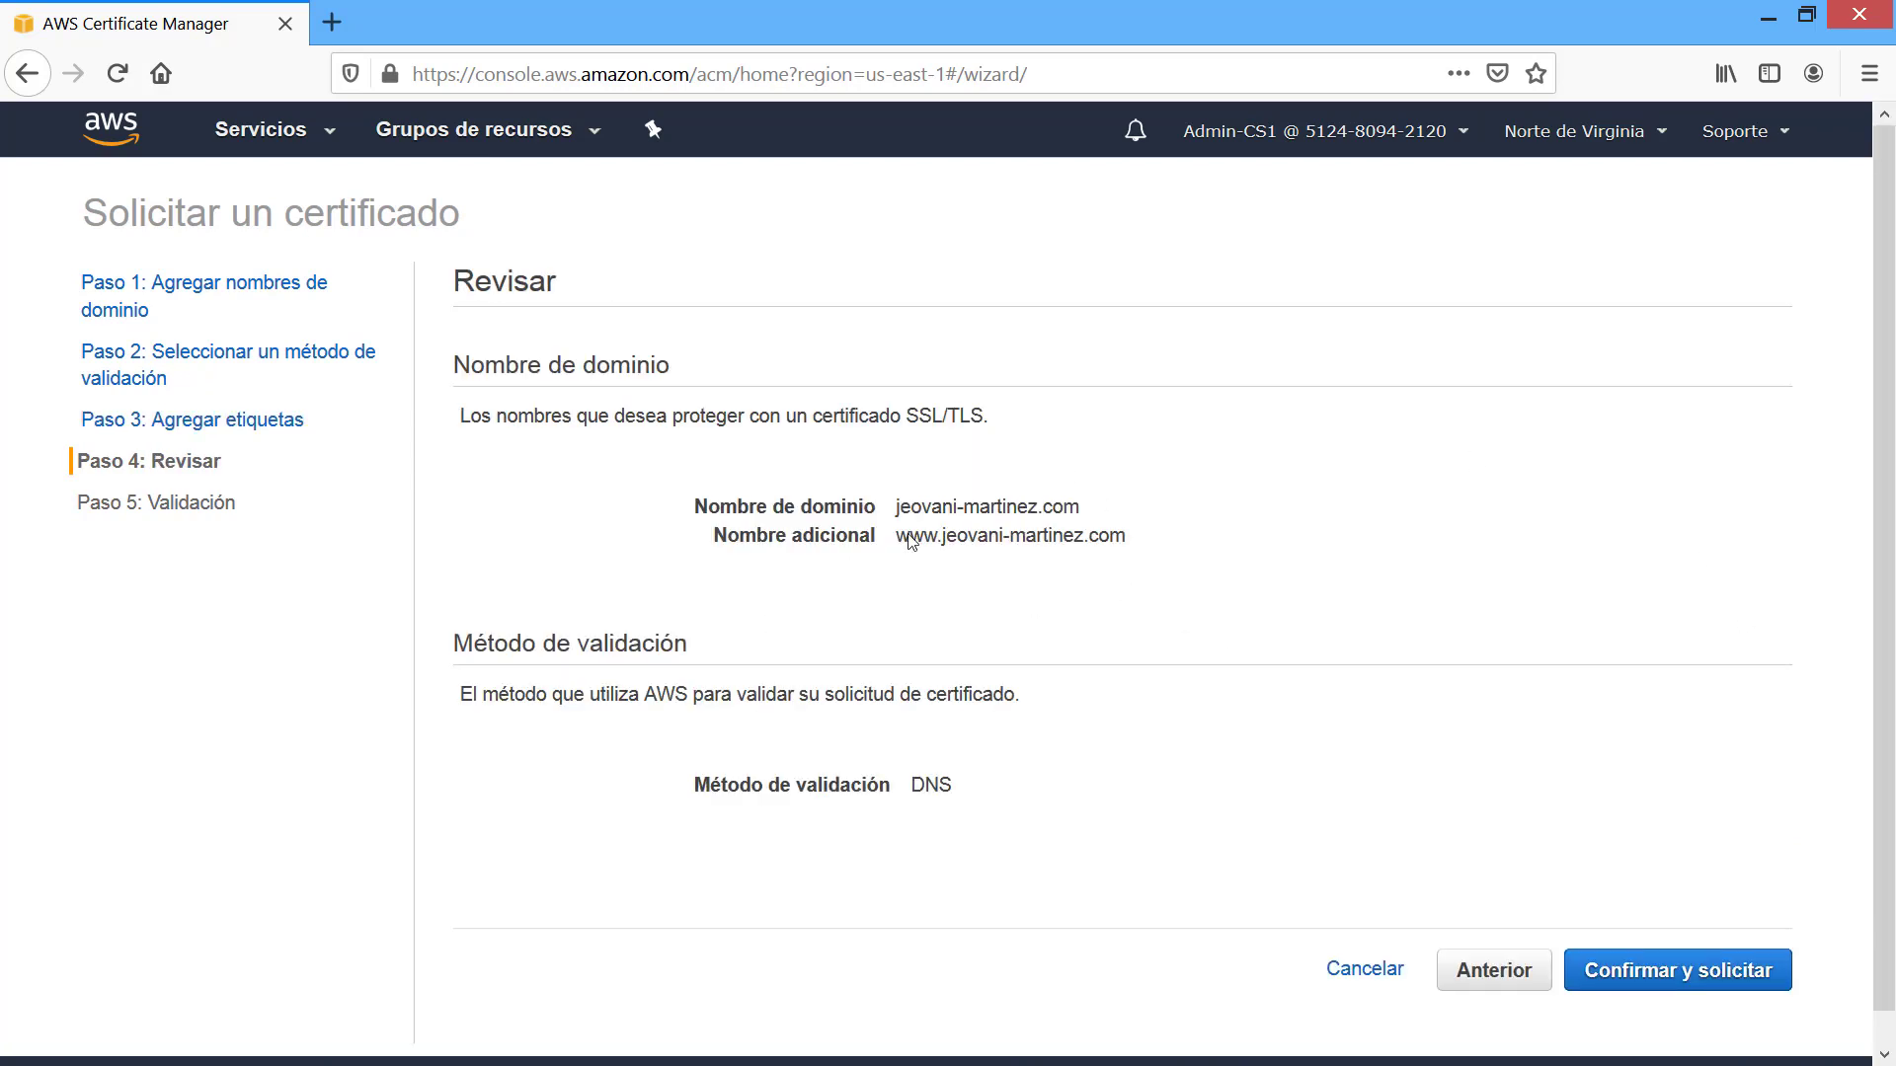
# Check the two domain names and the DNS validation method in the review and submit the certificate request.
pyautogui.moveTo(910, 509); pyautogui.dragTo(1137, 521)
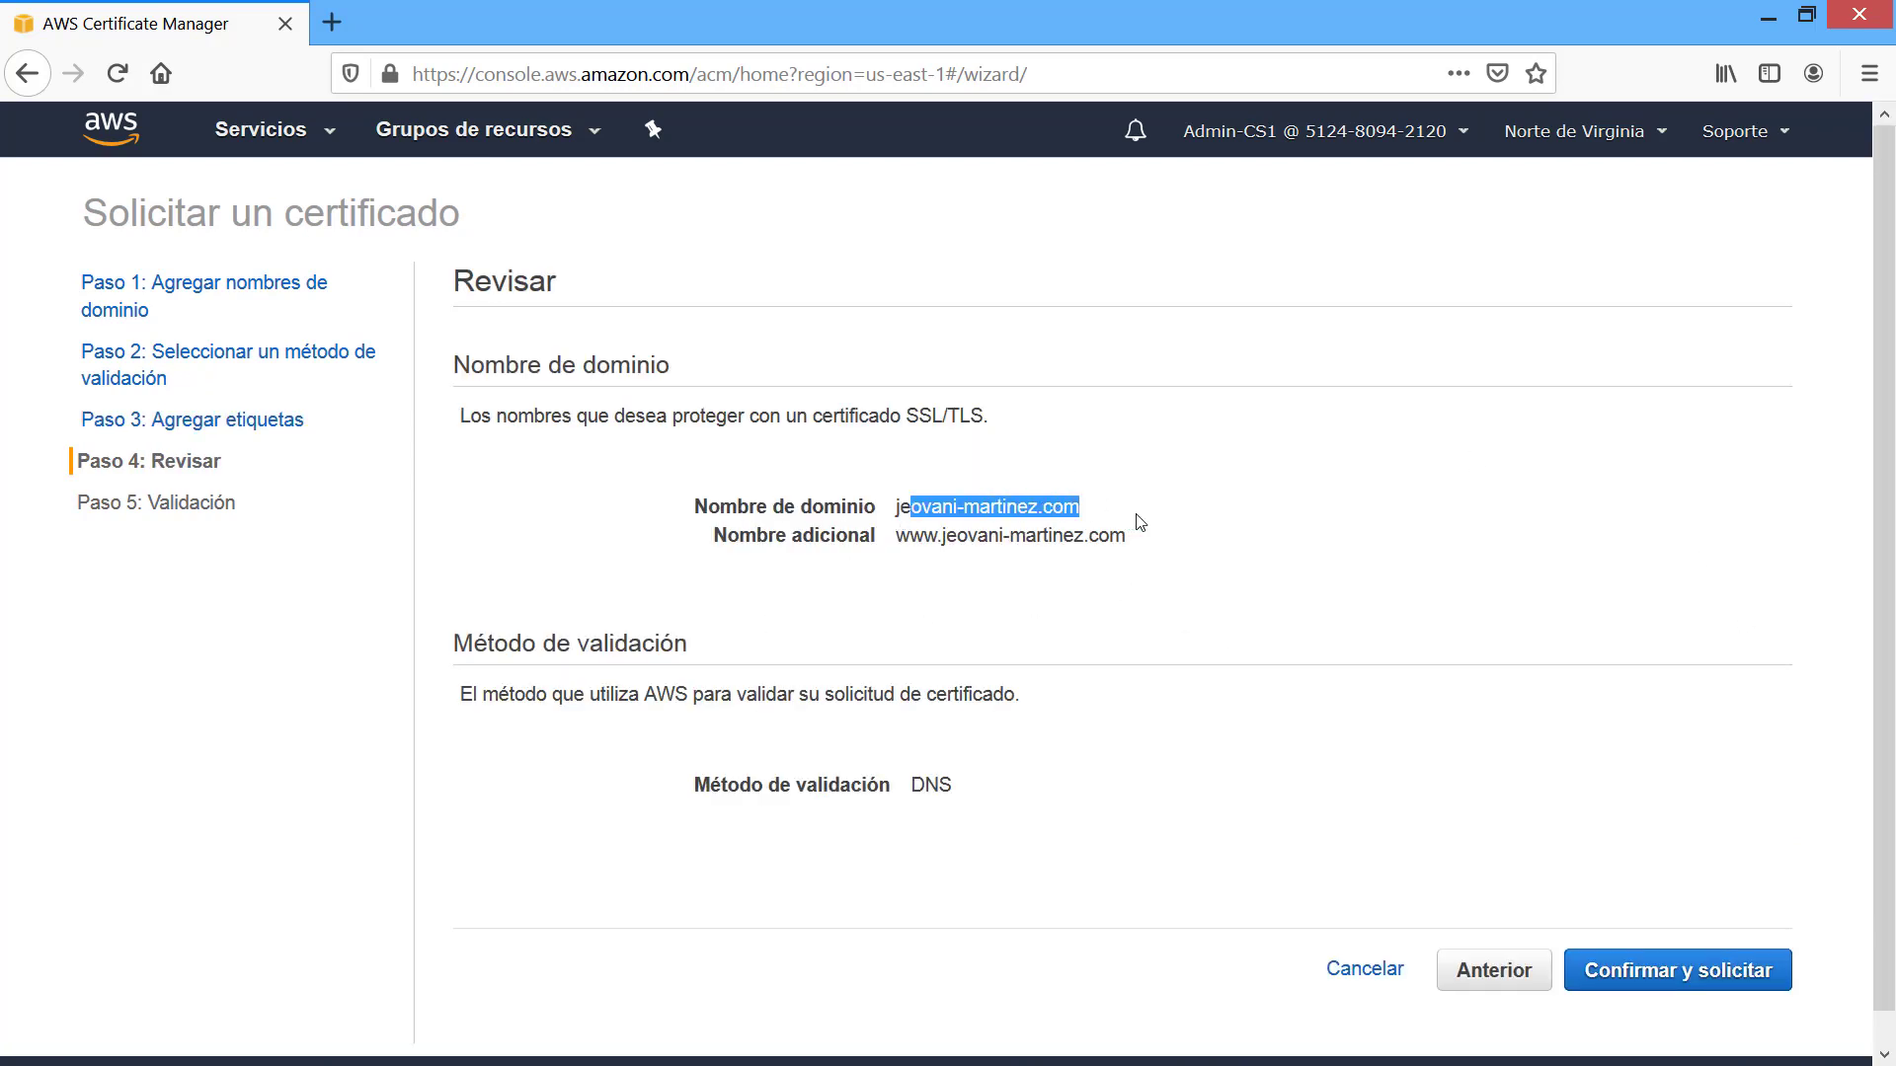
pyautogui.click(994, 533)
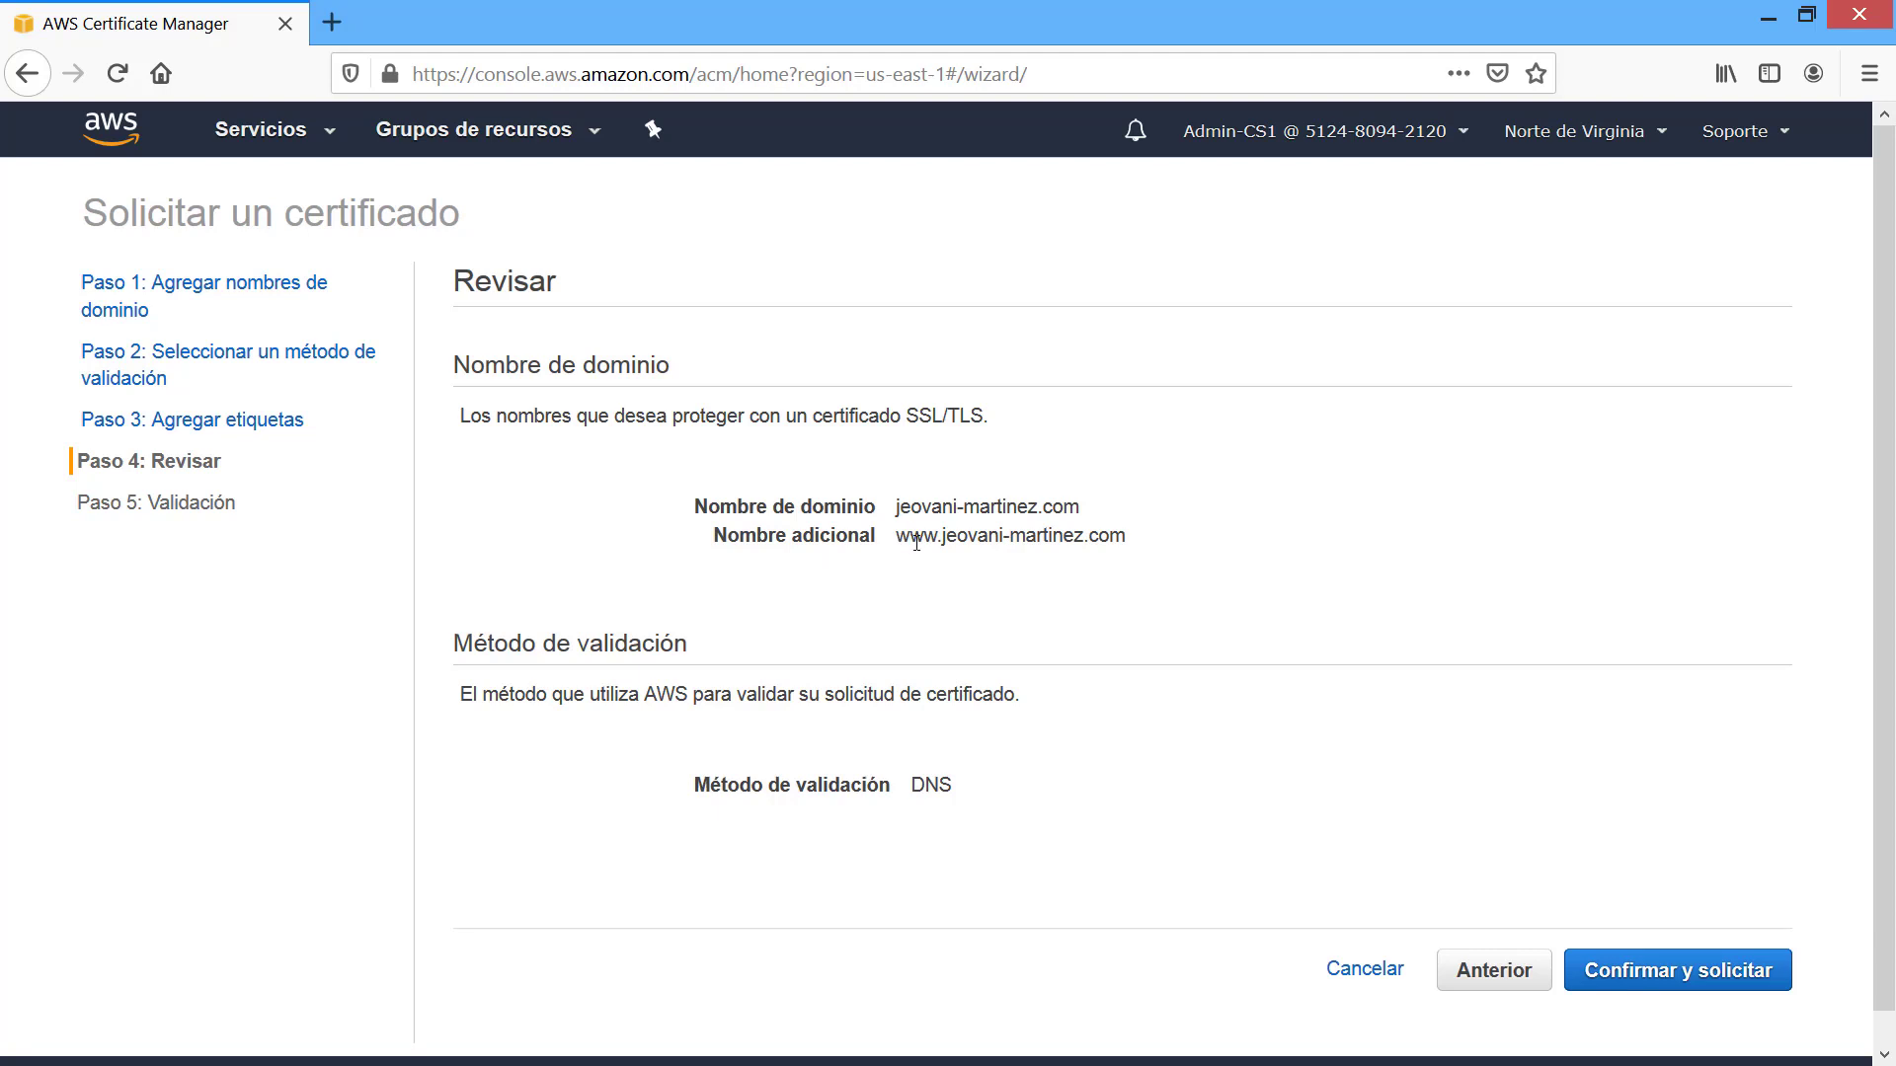
pyautogui.moveTo(897, 539); pyautogui.dragTo(945, 545)
pyautogui.click(1054, 600)
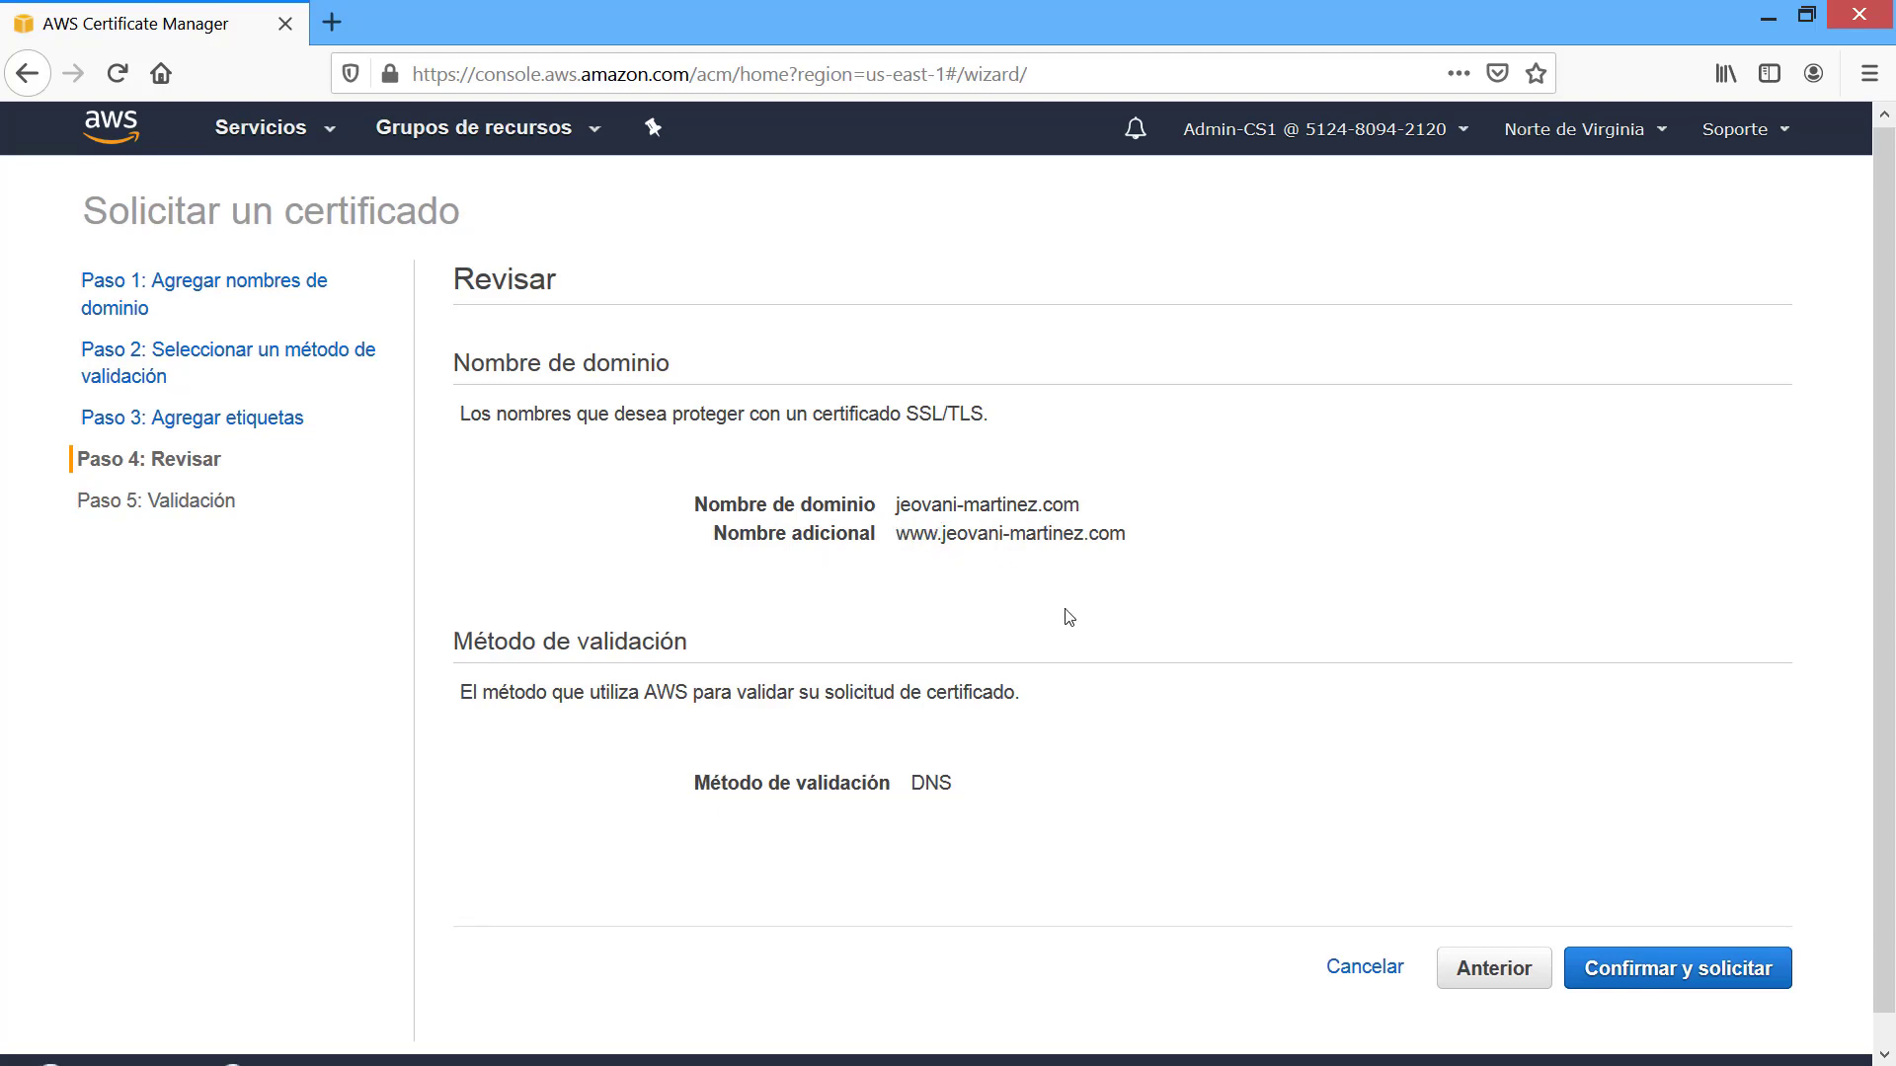
pyautogui.scroll(-1, 1063, 618)
pyautogui.doubleClick(919, 754)
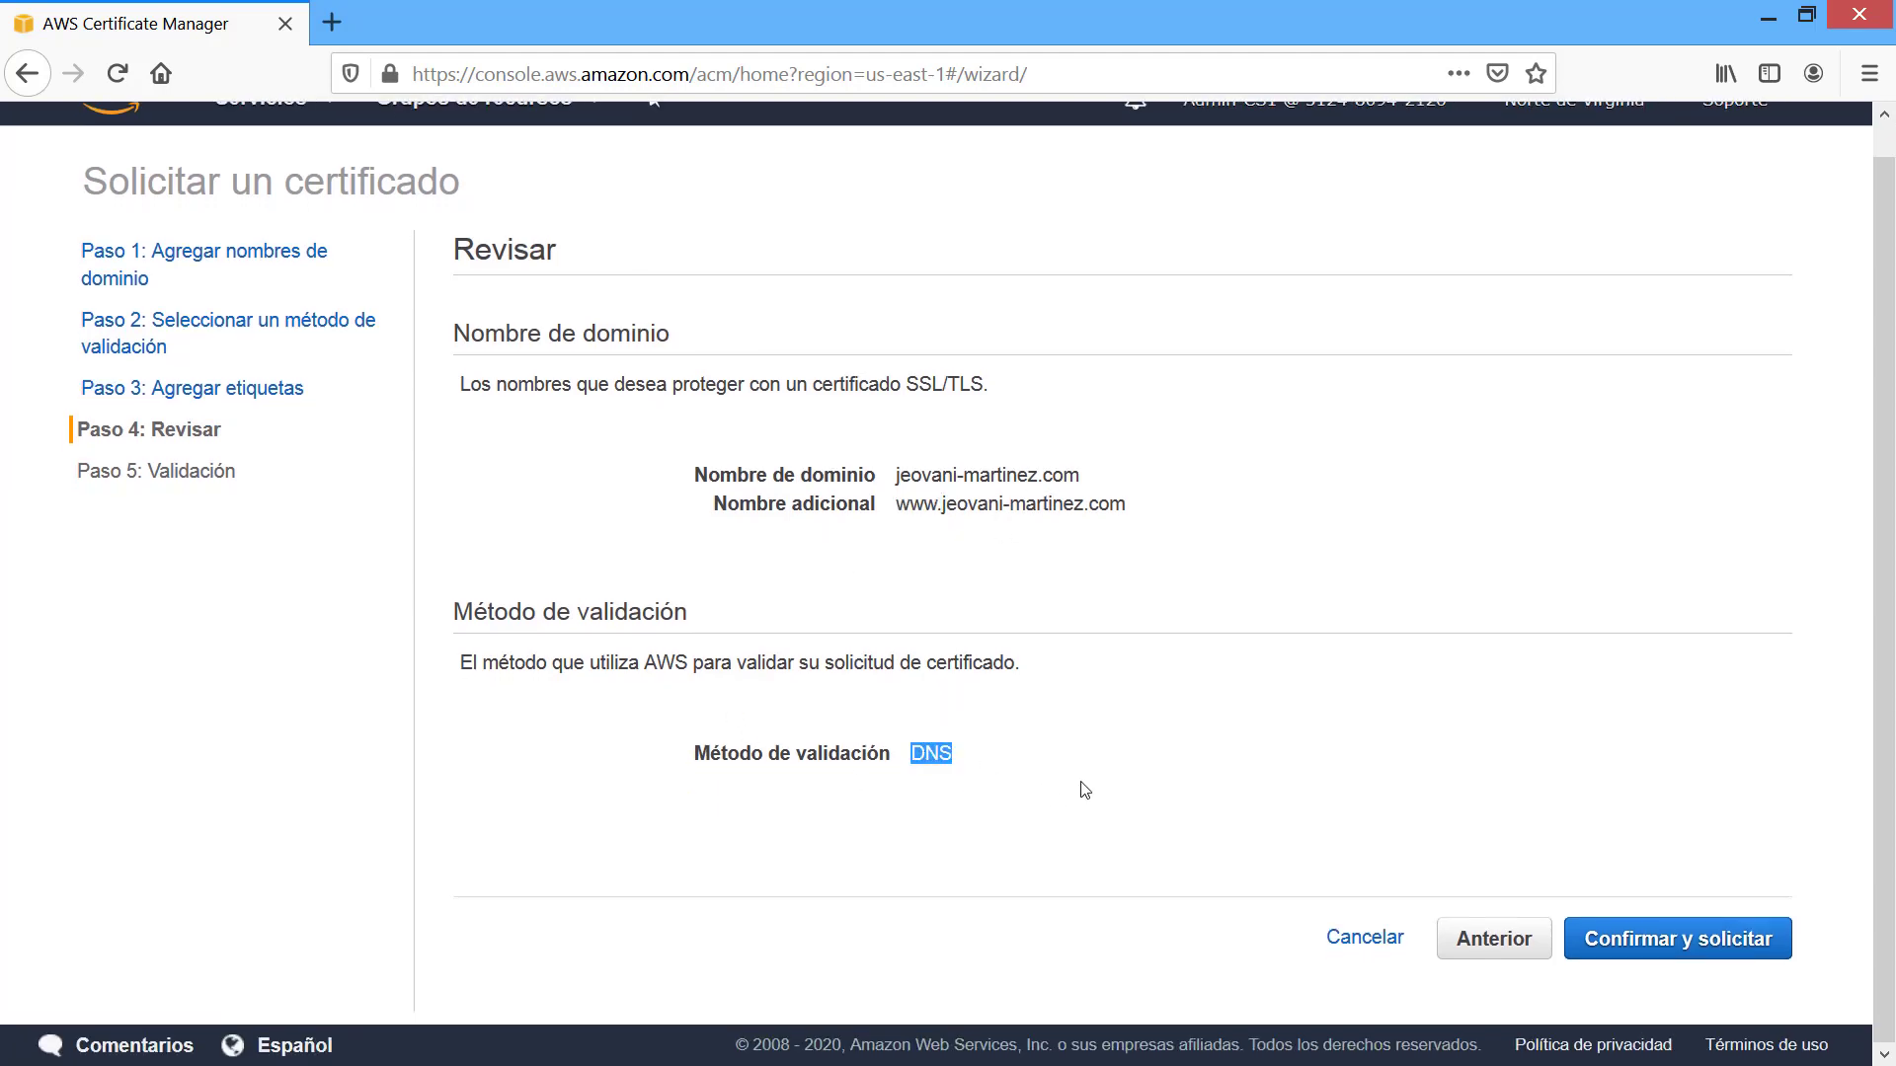
pyautogui.click(1655, 950)
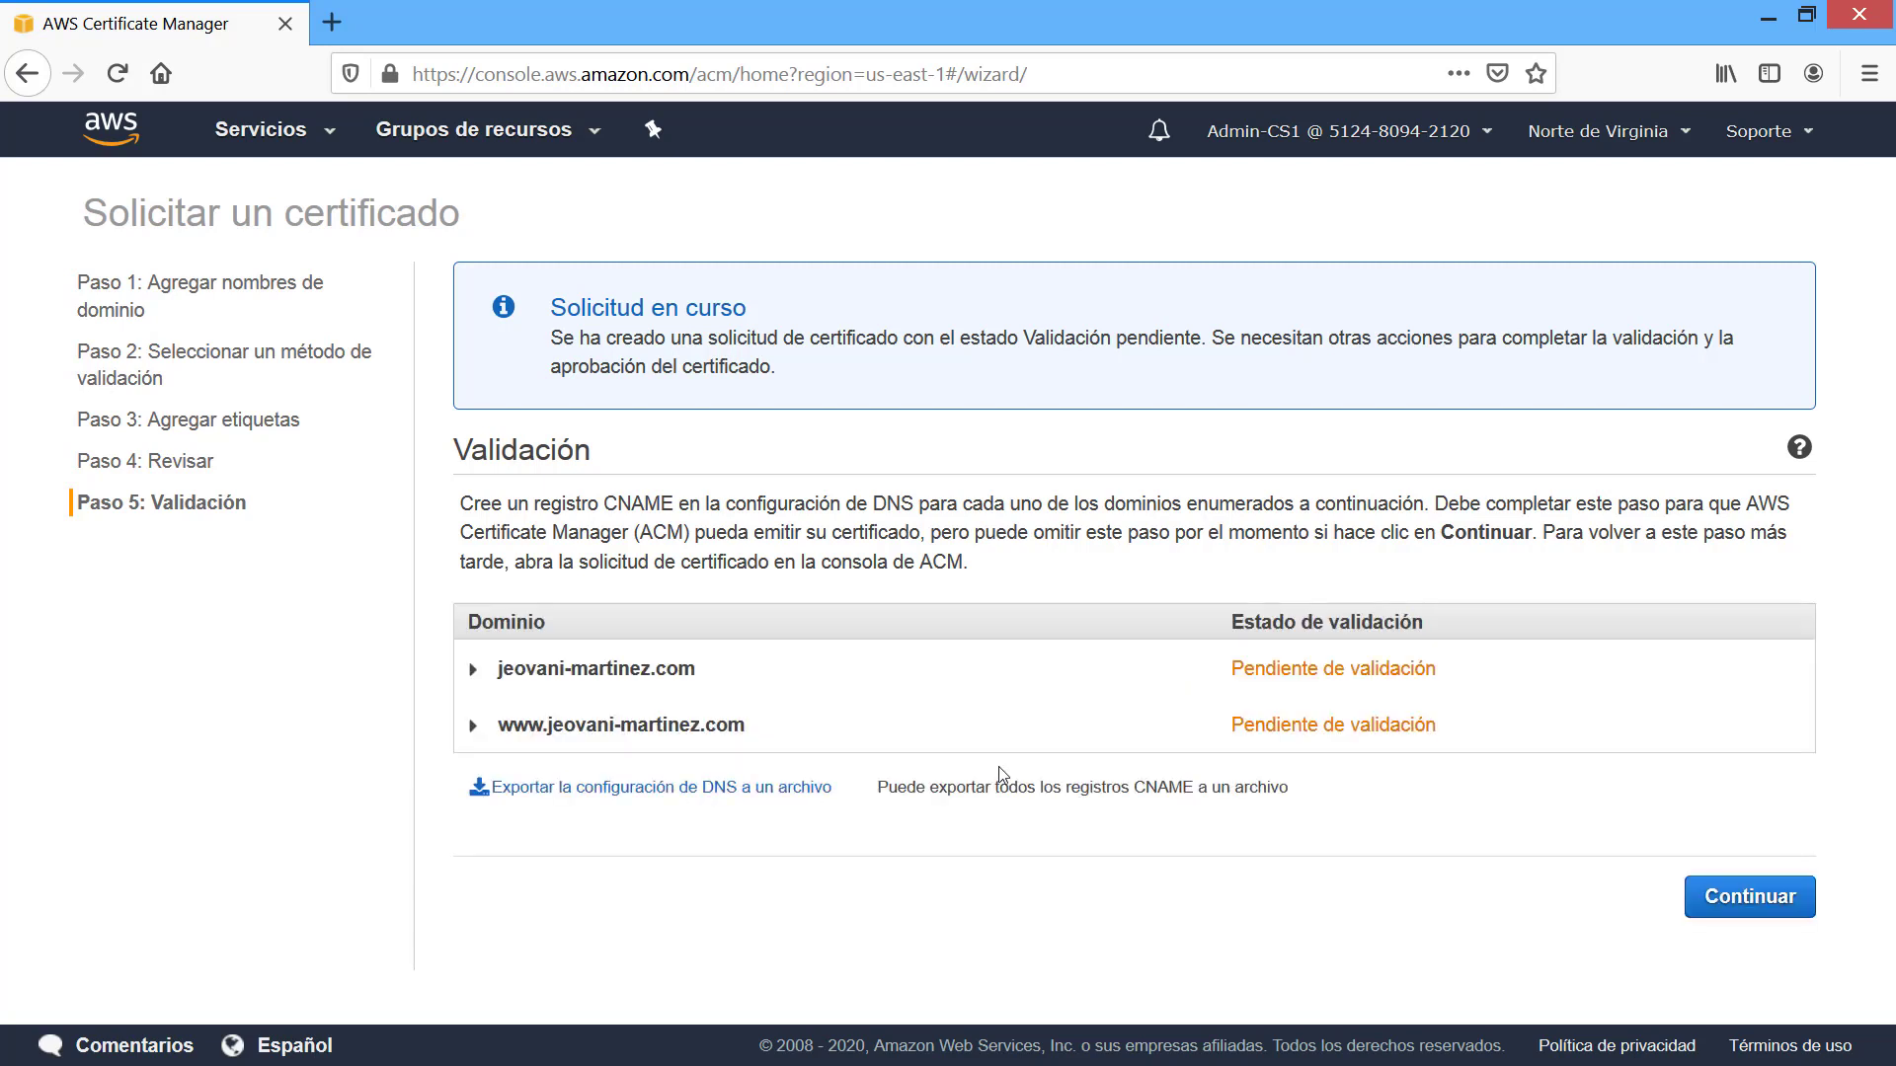
# Export the DNS configuration to a file, save DNS_Configuration.csv, and open the downloaded file in Excel.
pyautogui.click(658, 794)
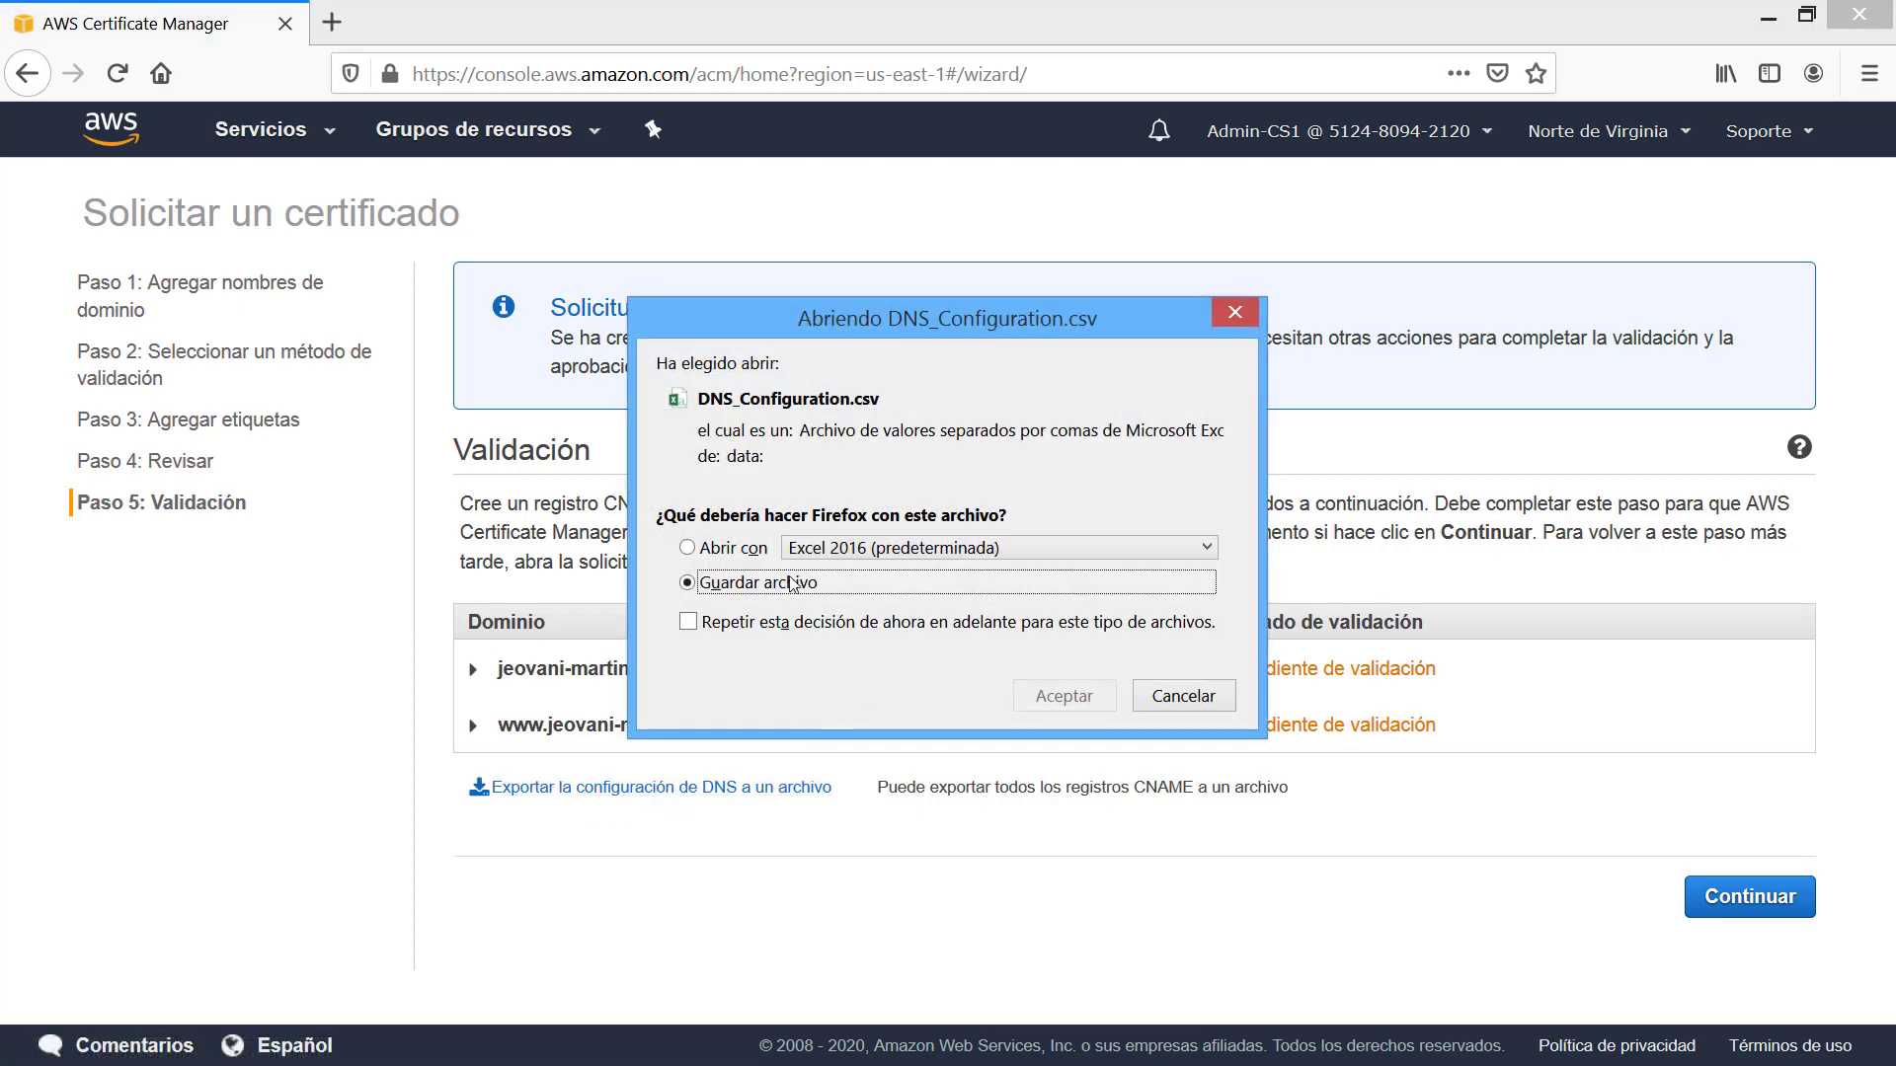
pyautogui.click(1064, 696)
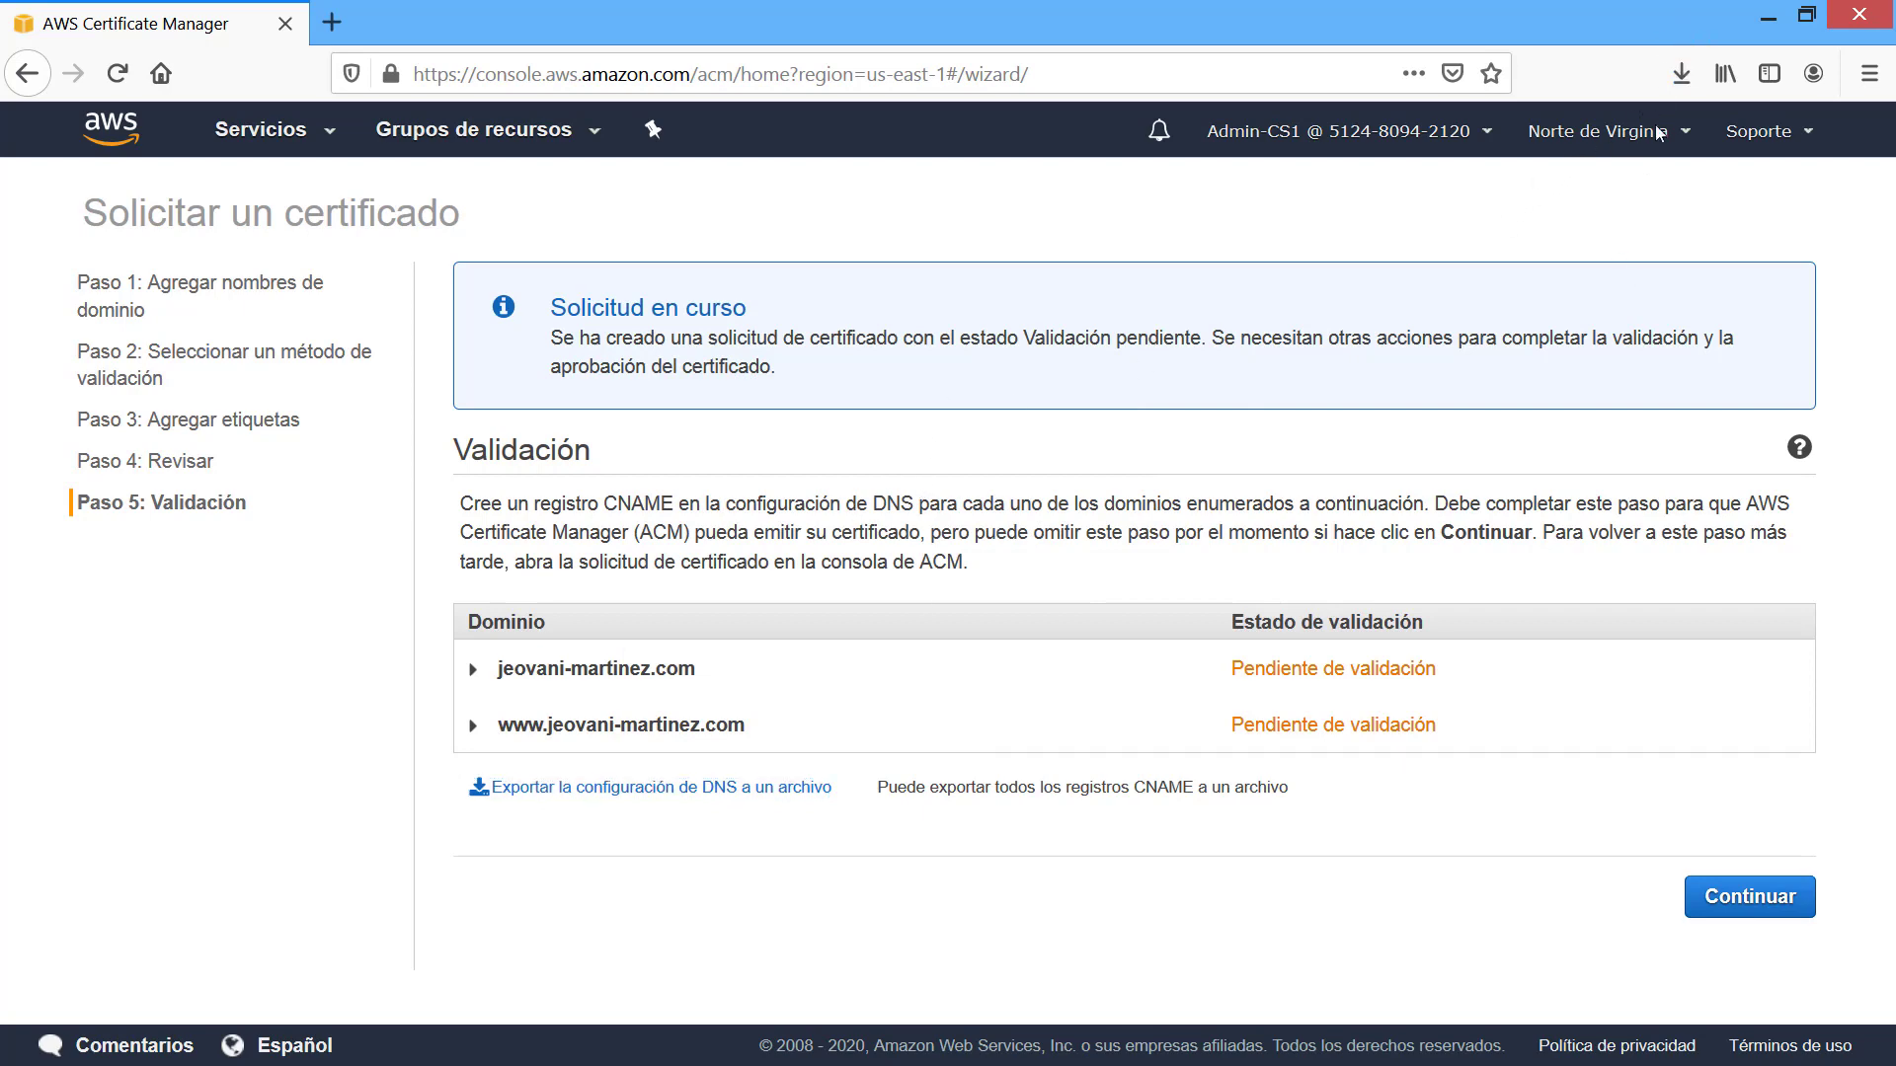
pyautogui.click(1681, 73)
pyautogui.click(1234, 143)
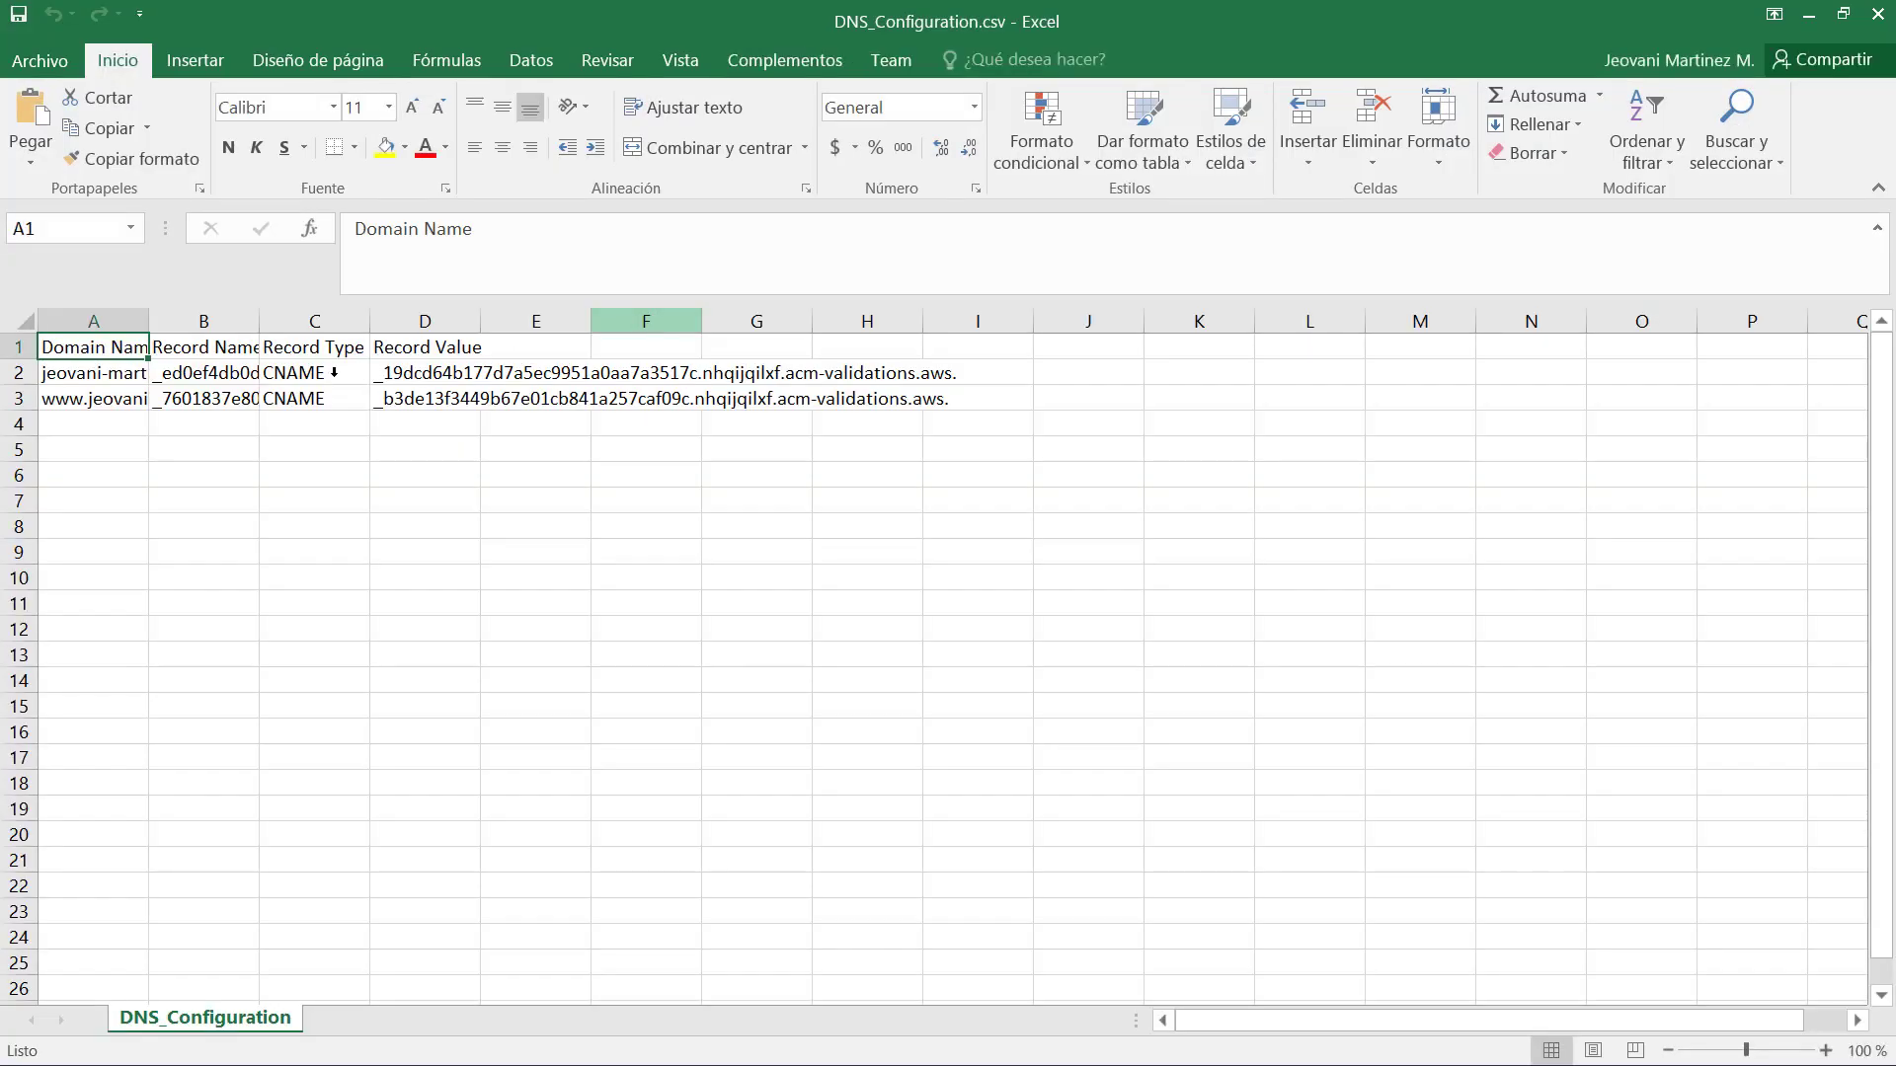
# Examine the CNAME record names and values for both domains in DNS_Configuration.csv and return to the browser.
pyautogui.click(223, 372)
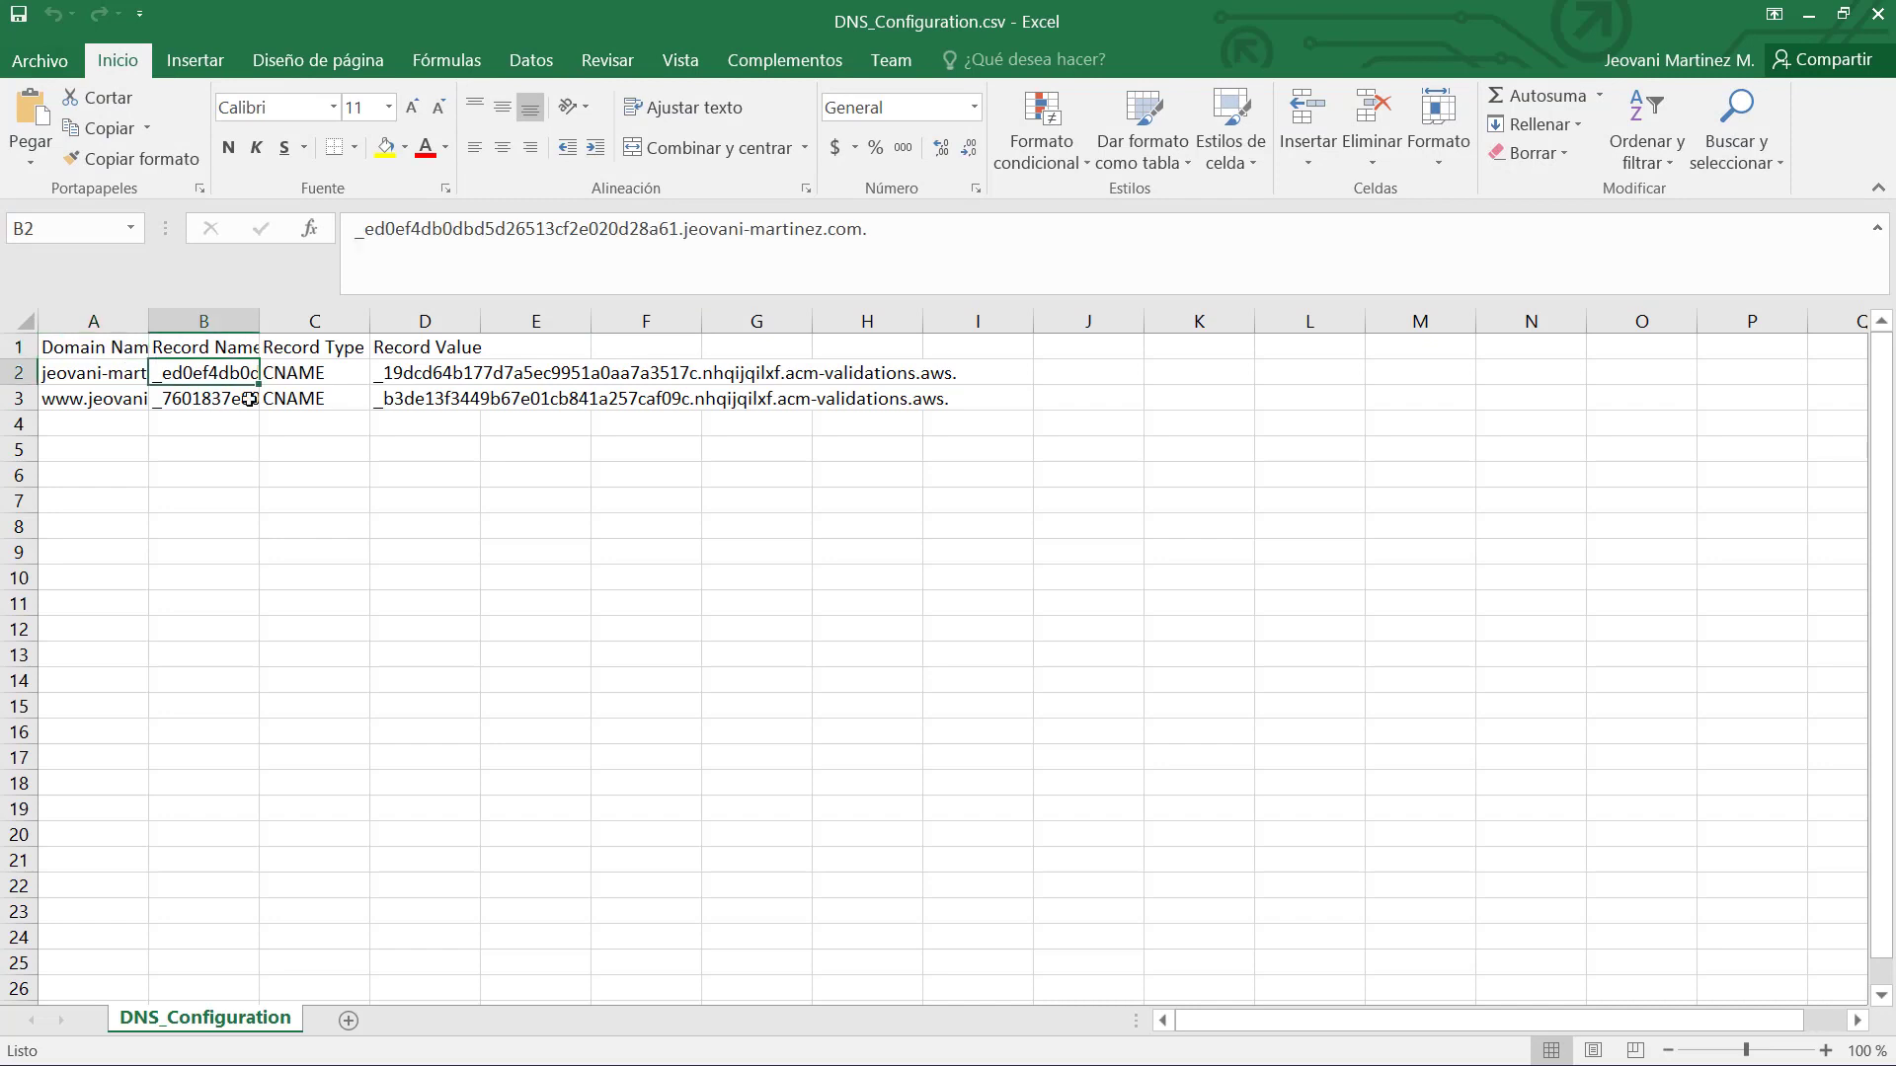
pyautogui.click(348, 393)
pyautogui.click(649, 377)
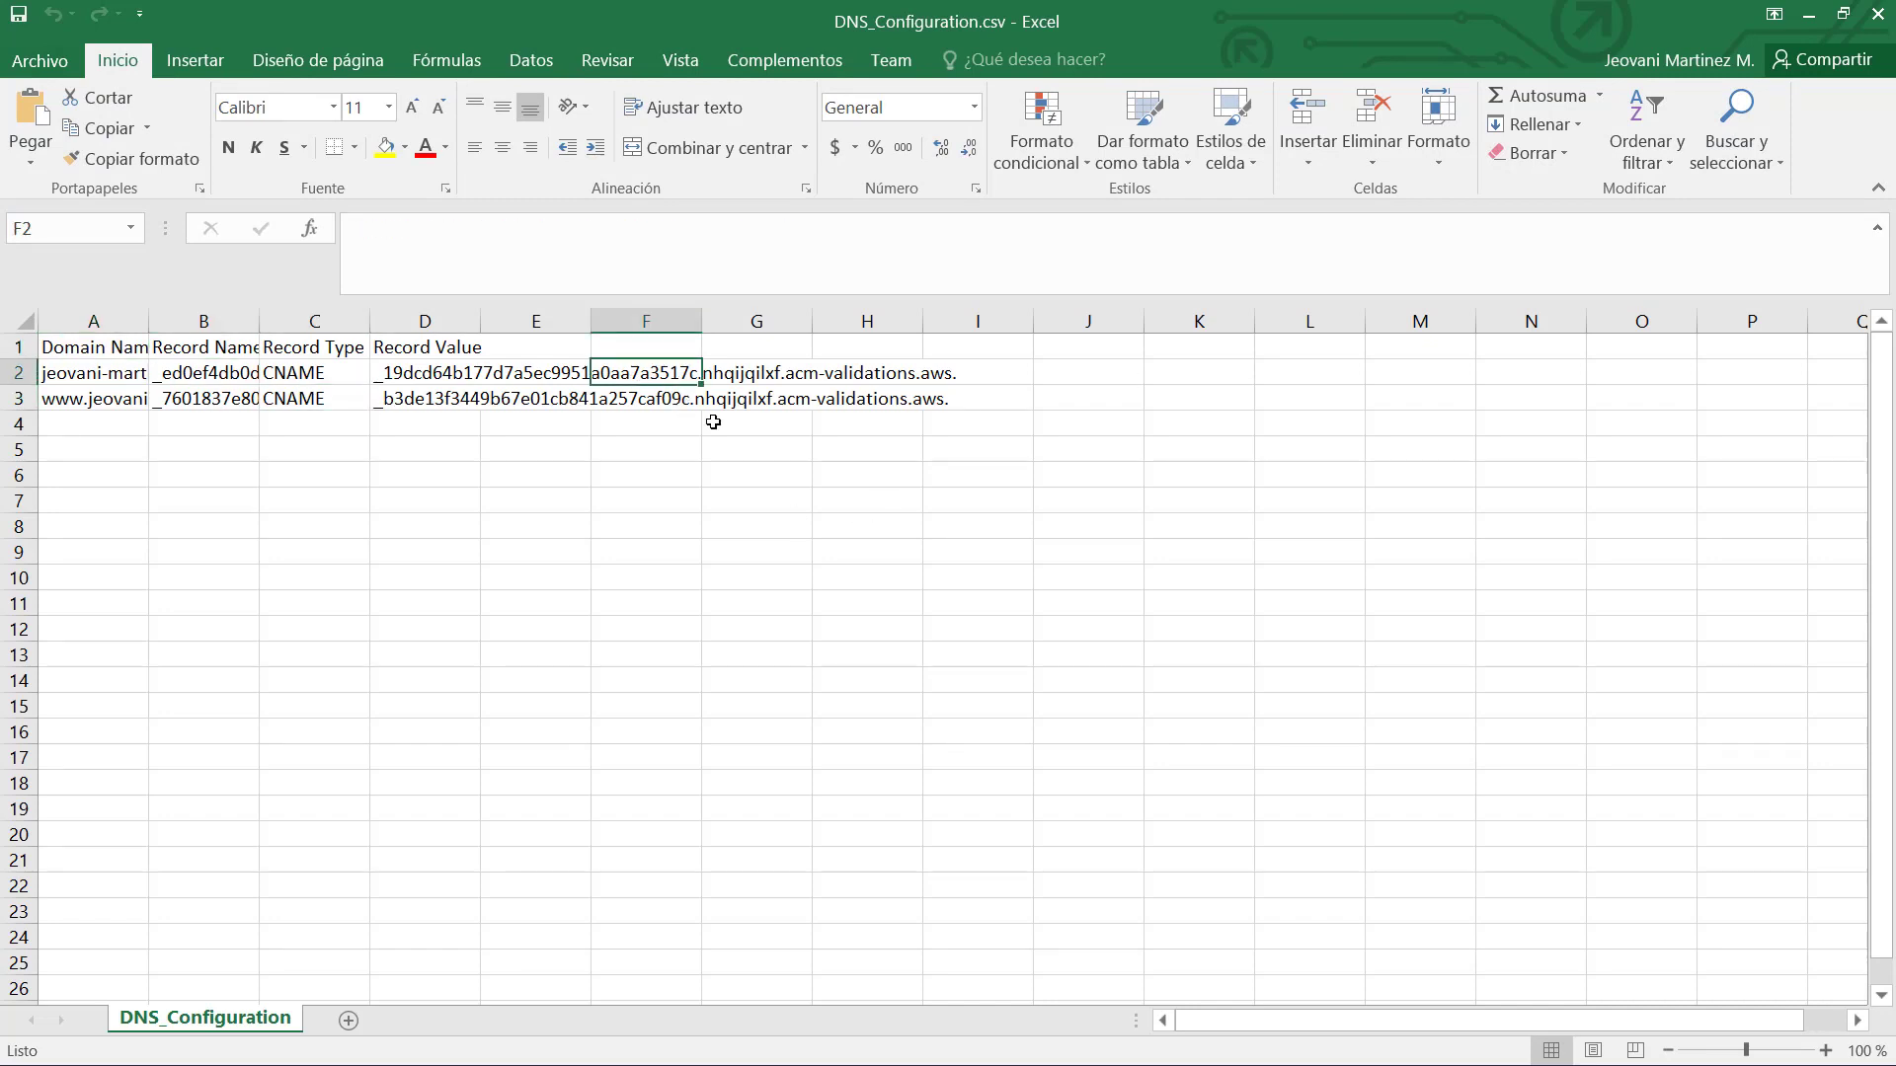
pyautogui.click(580, 403)
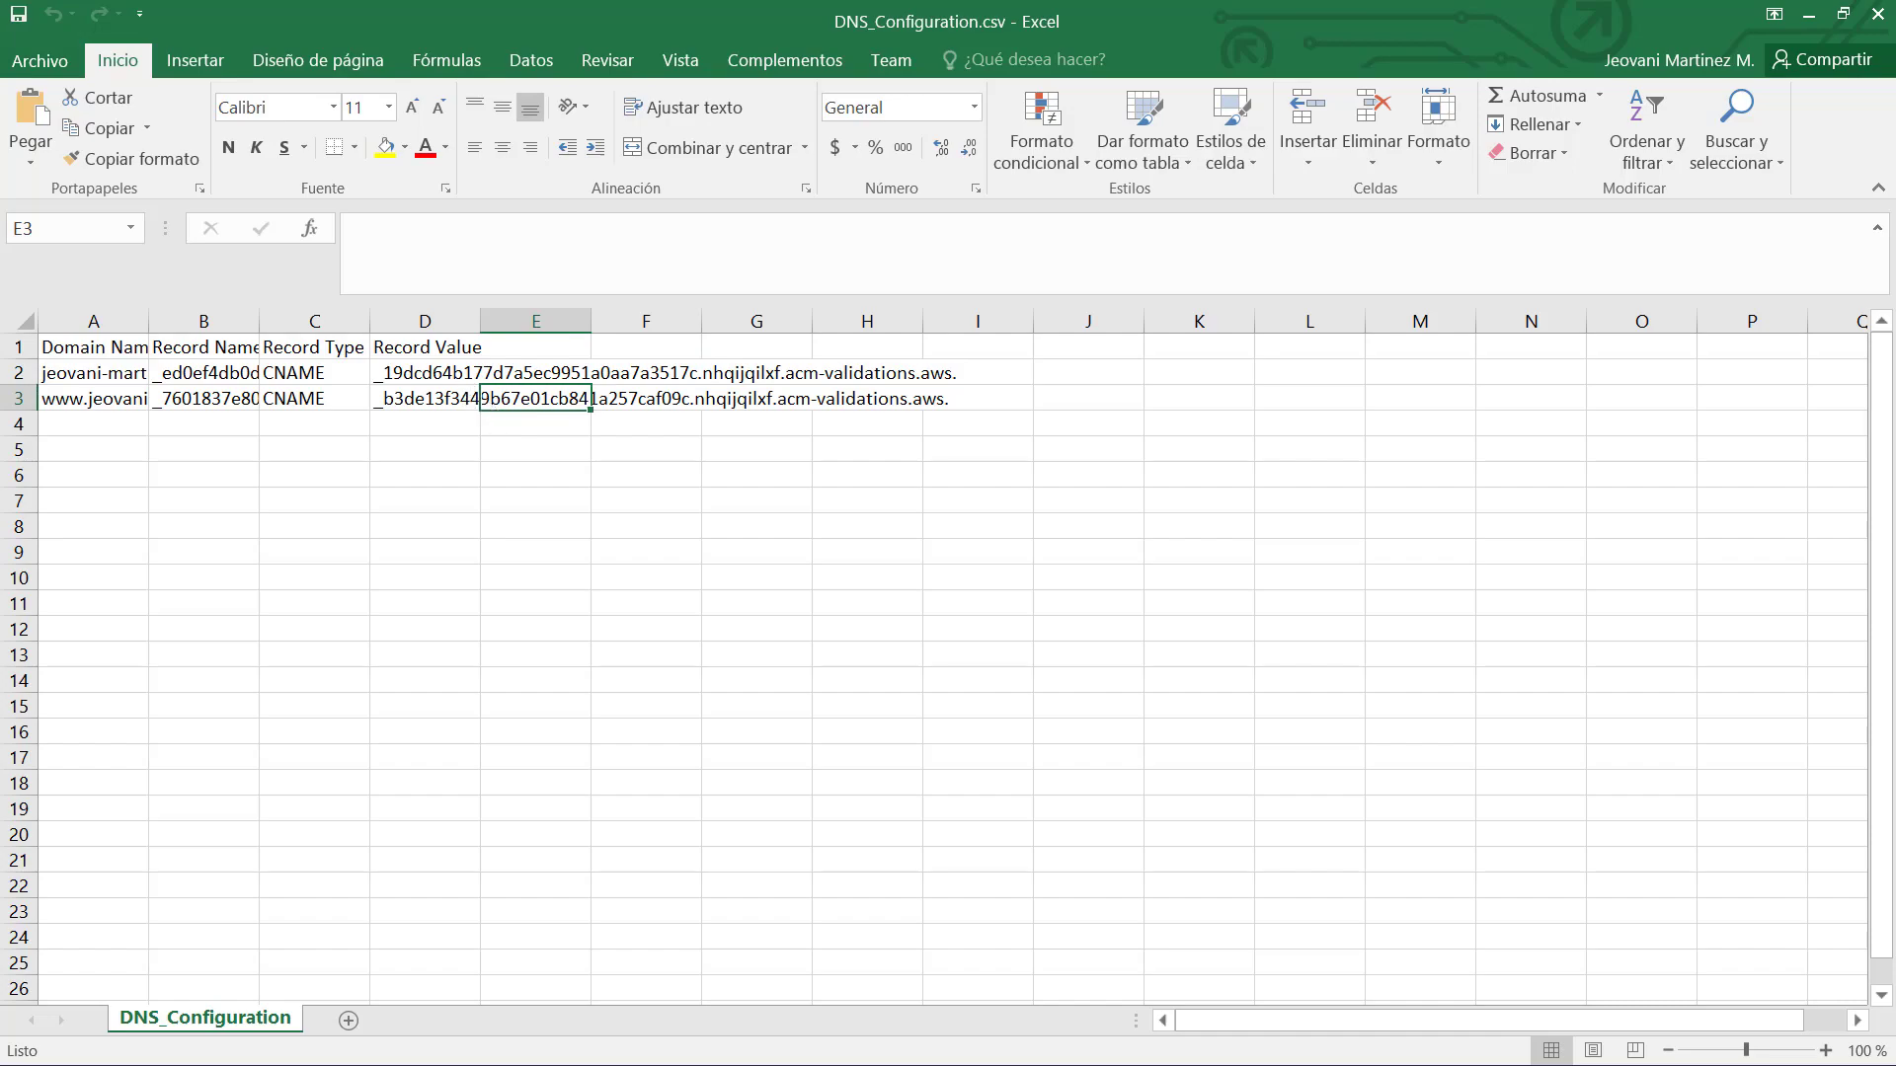
pyautogui.click(1809, 15)
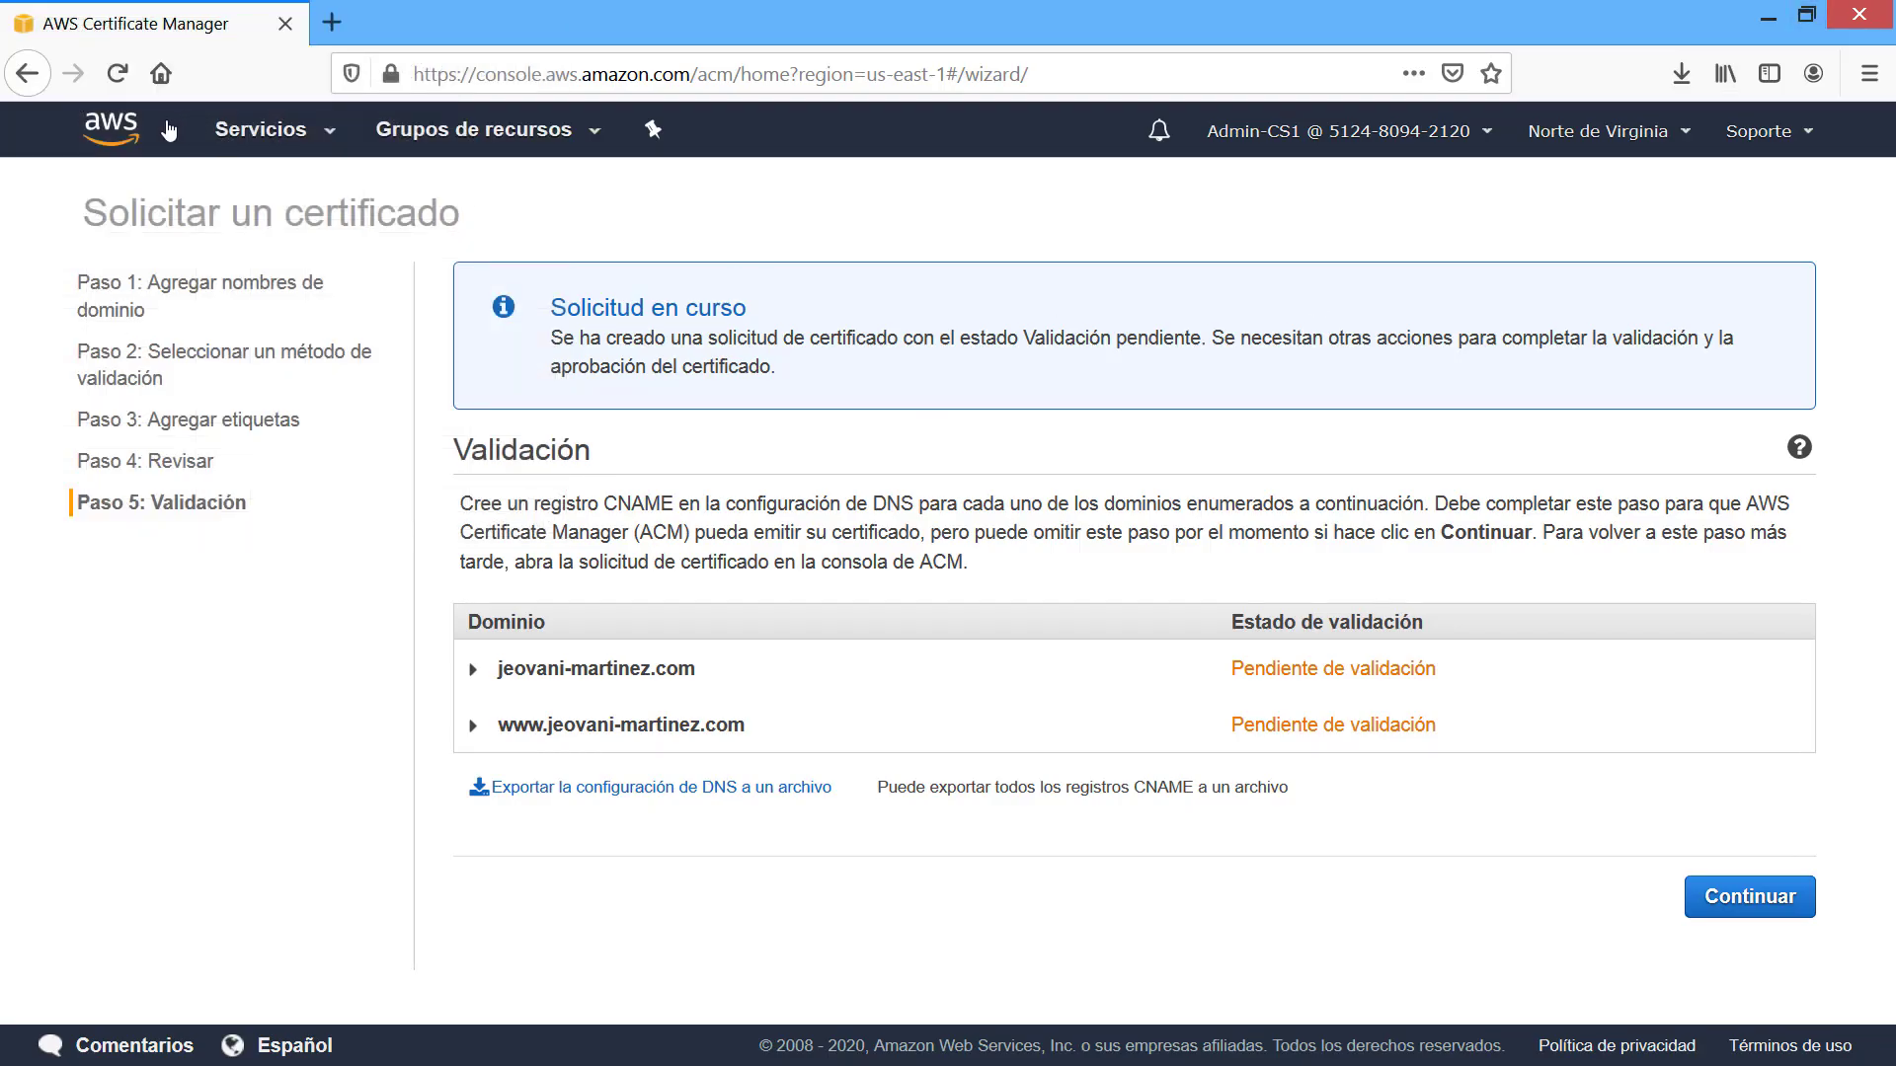
# Open the Route 53 service in a new browser tab and show the record sets of the website domain's hosted zone.
pyautogui.click(168, 130)
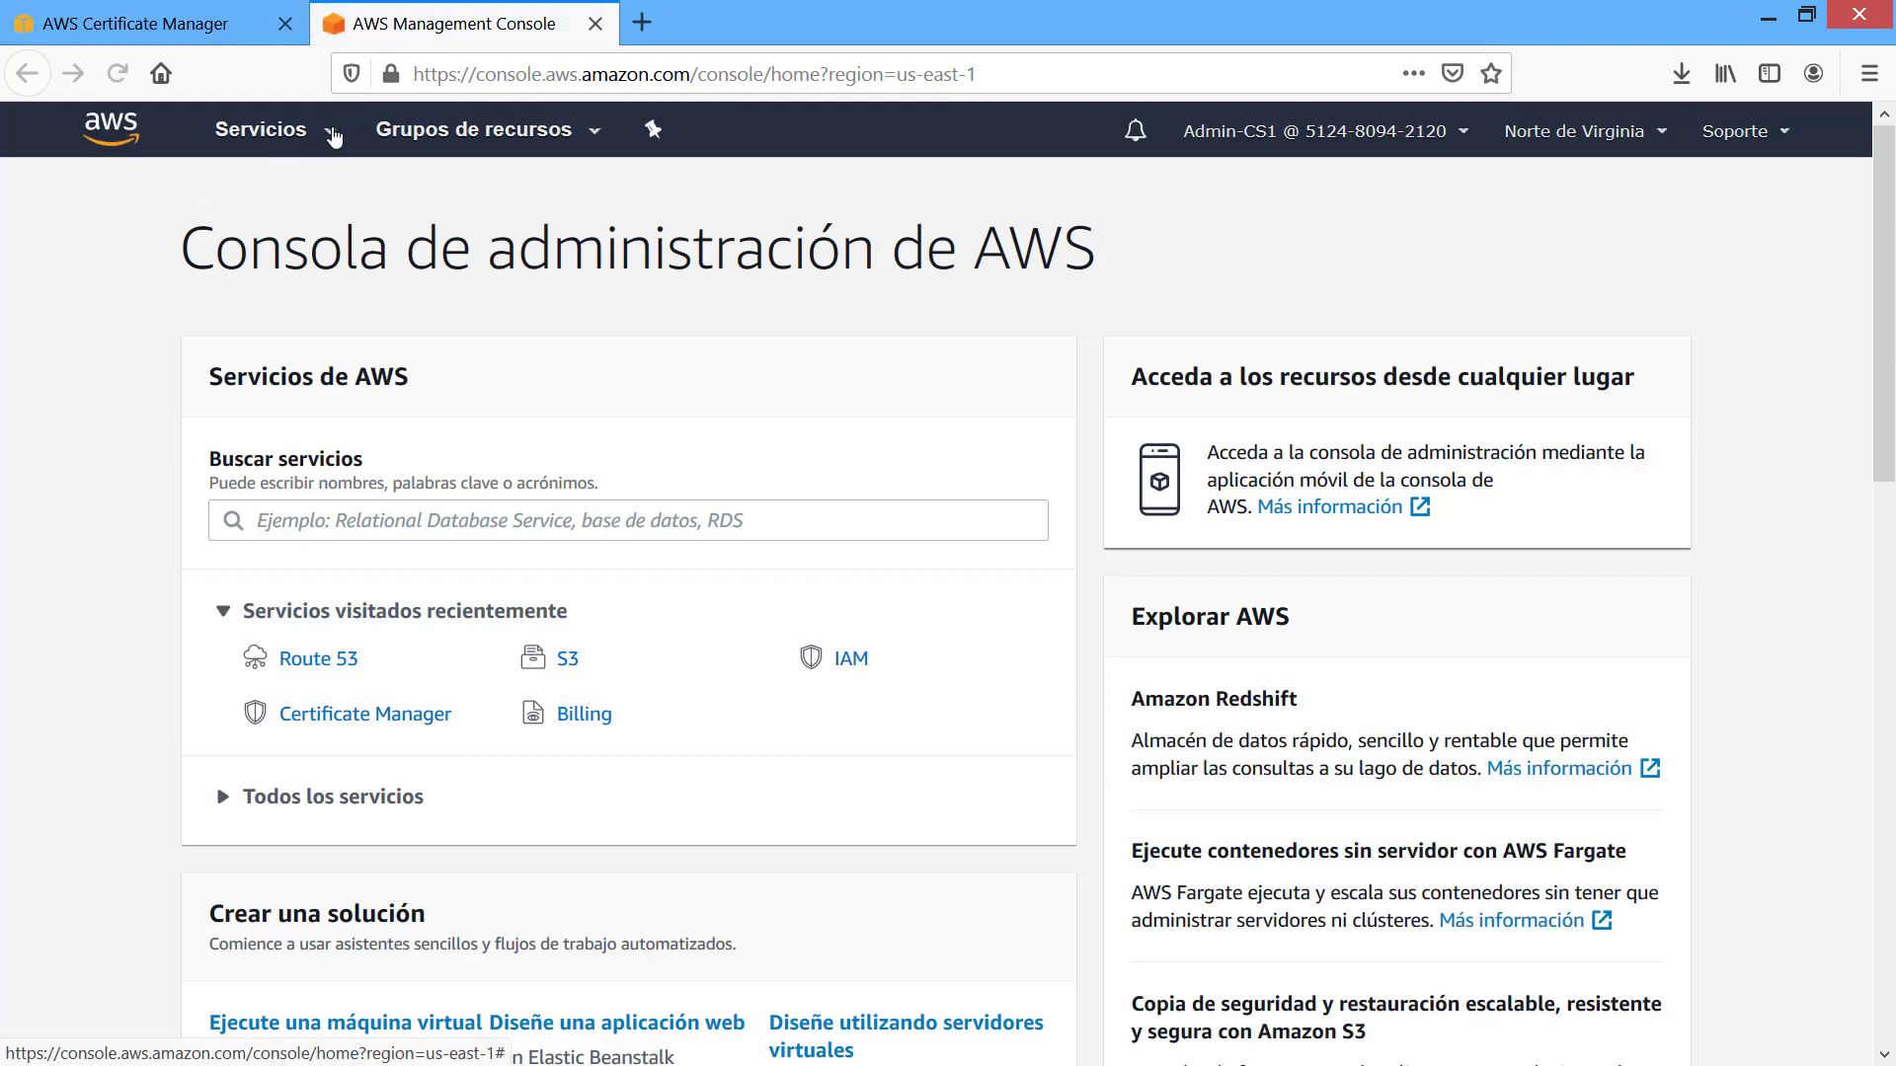
pyautogui.click(333, 135)
pyautogui.write('Rou')
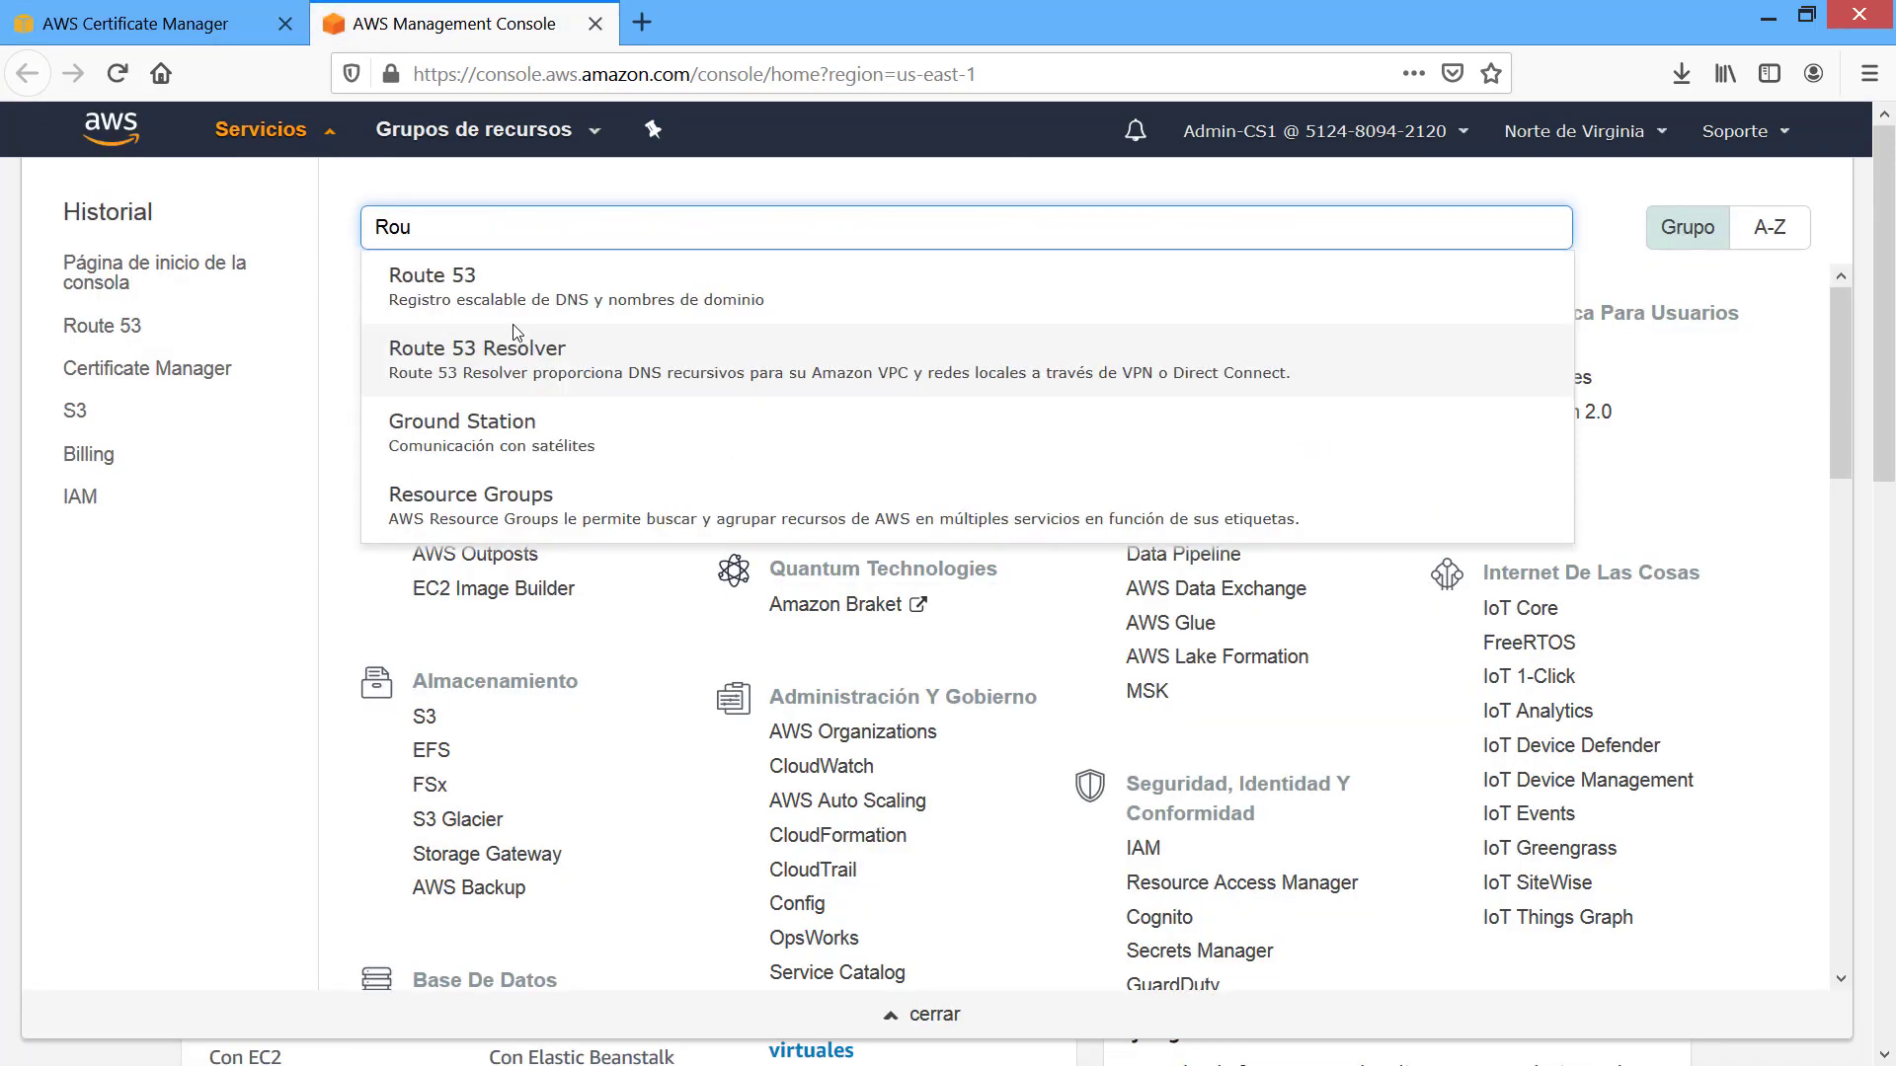
pyautogui.click(521, 301)
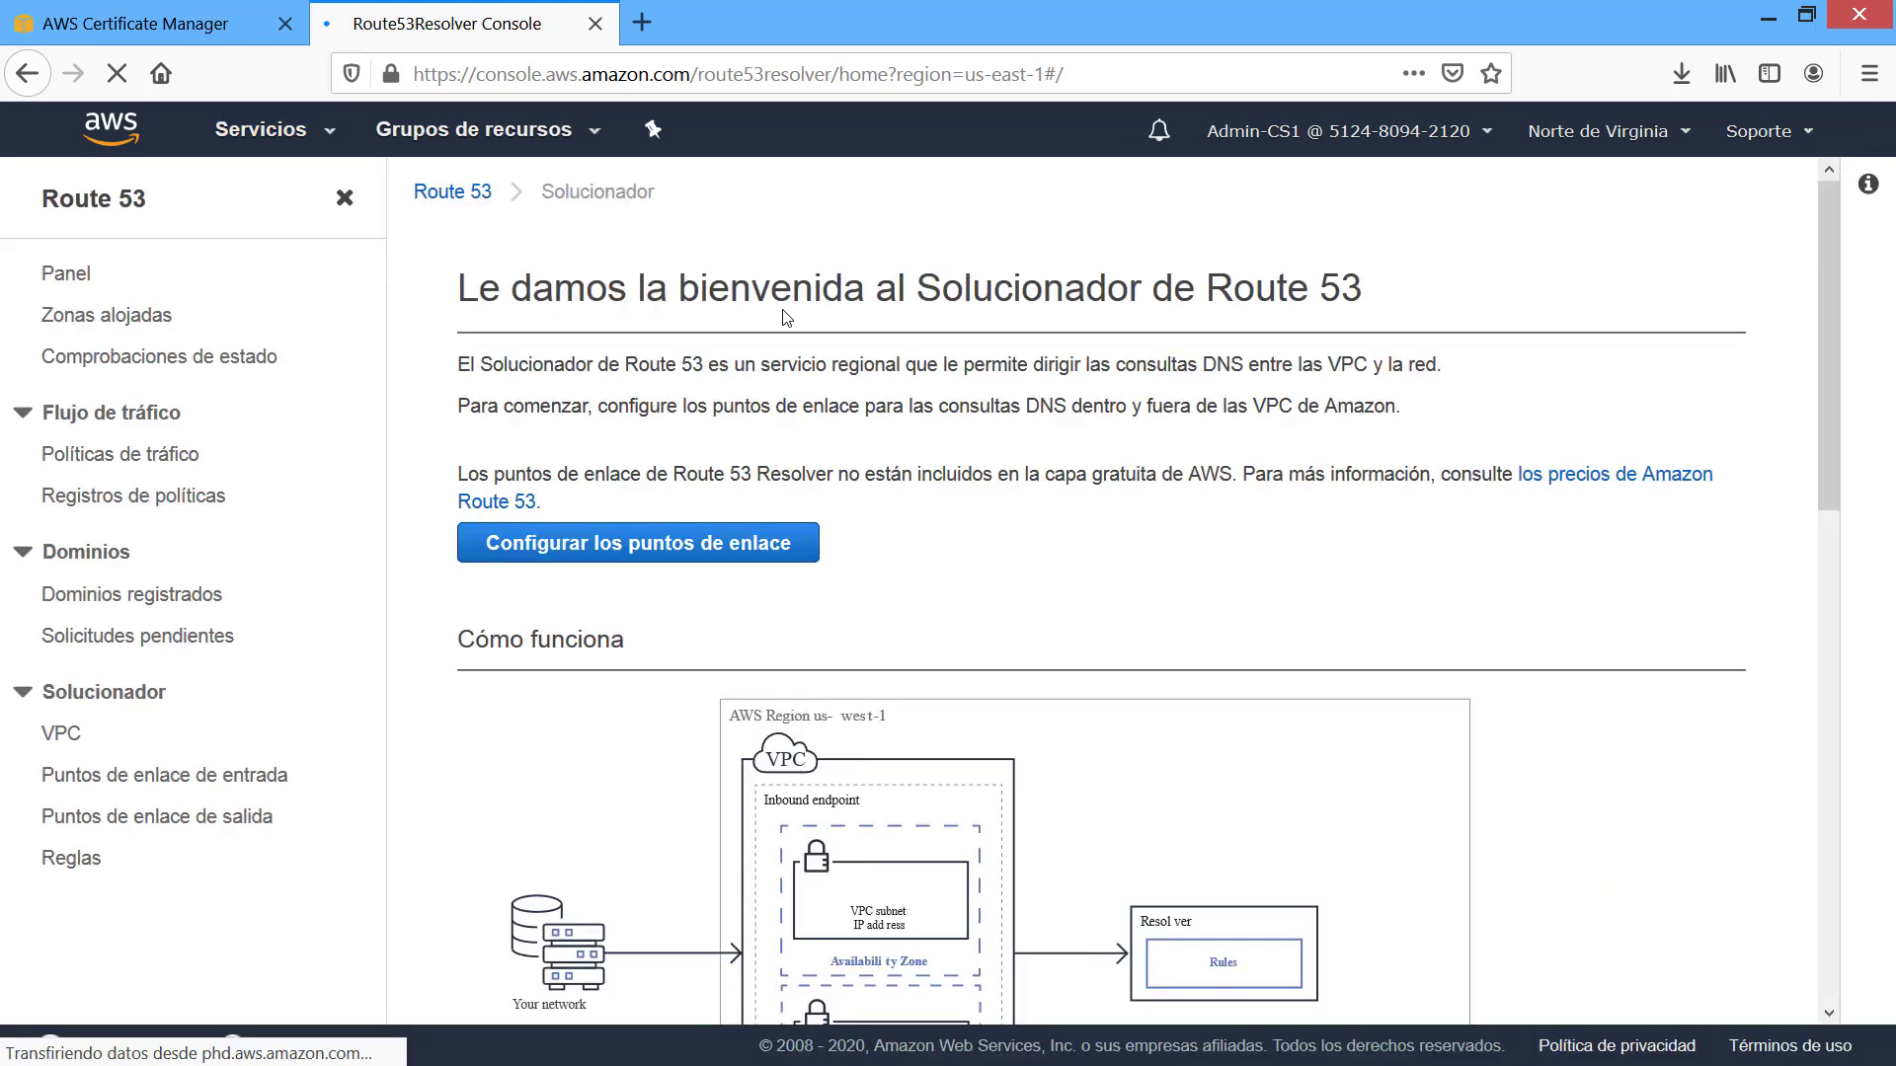
pyautogui.click(77, 317)
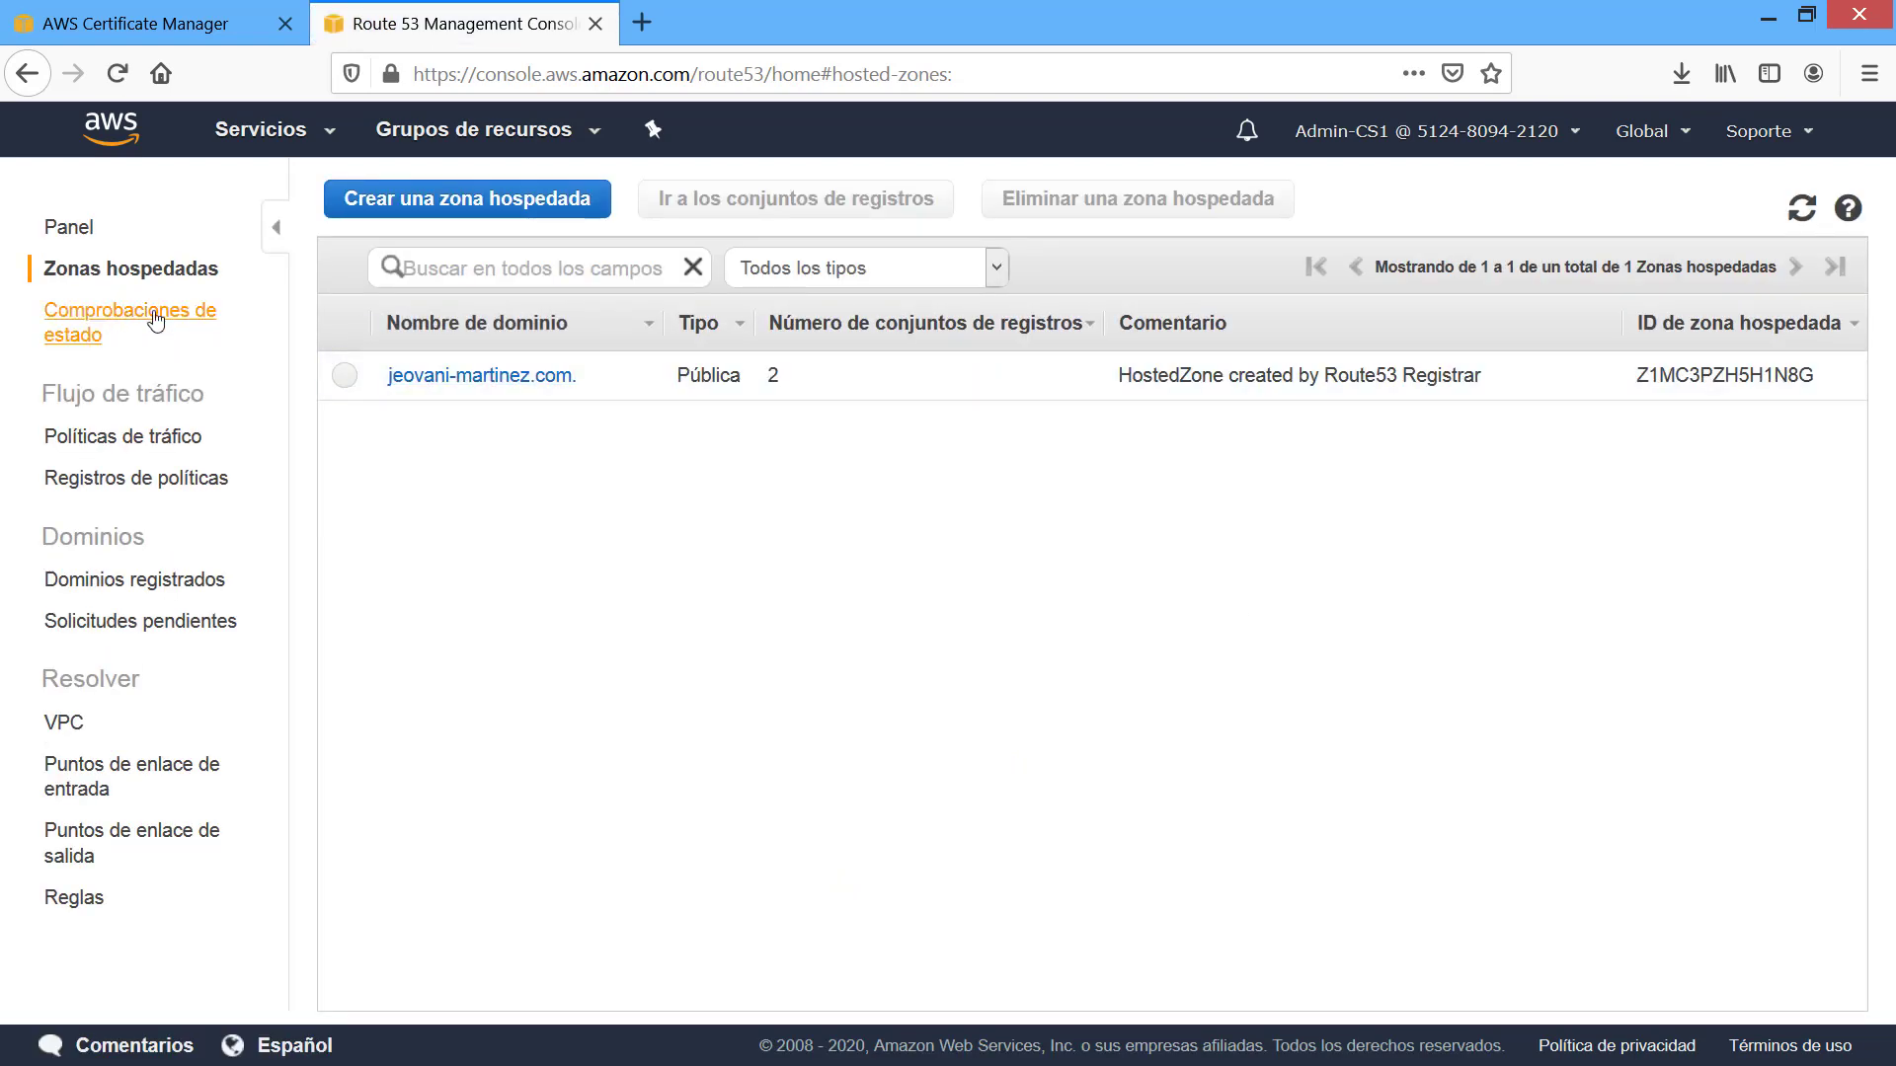
pyautogui.click(494, 381)
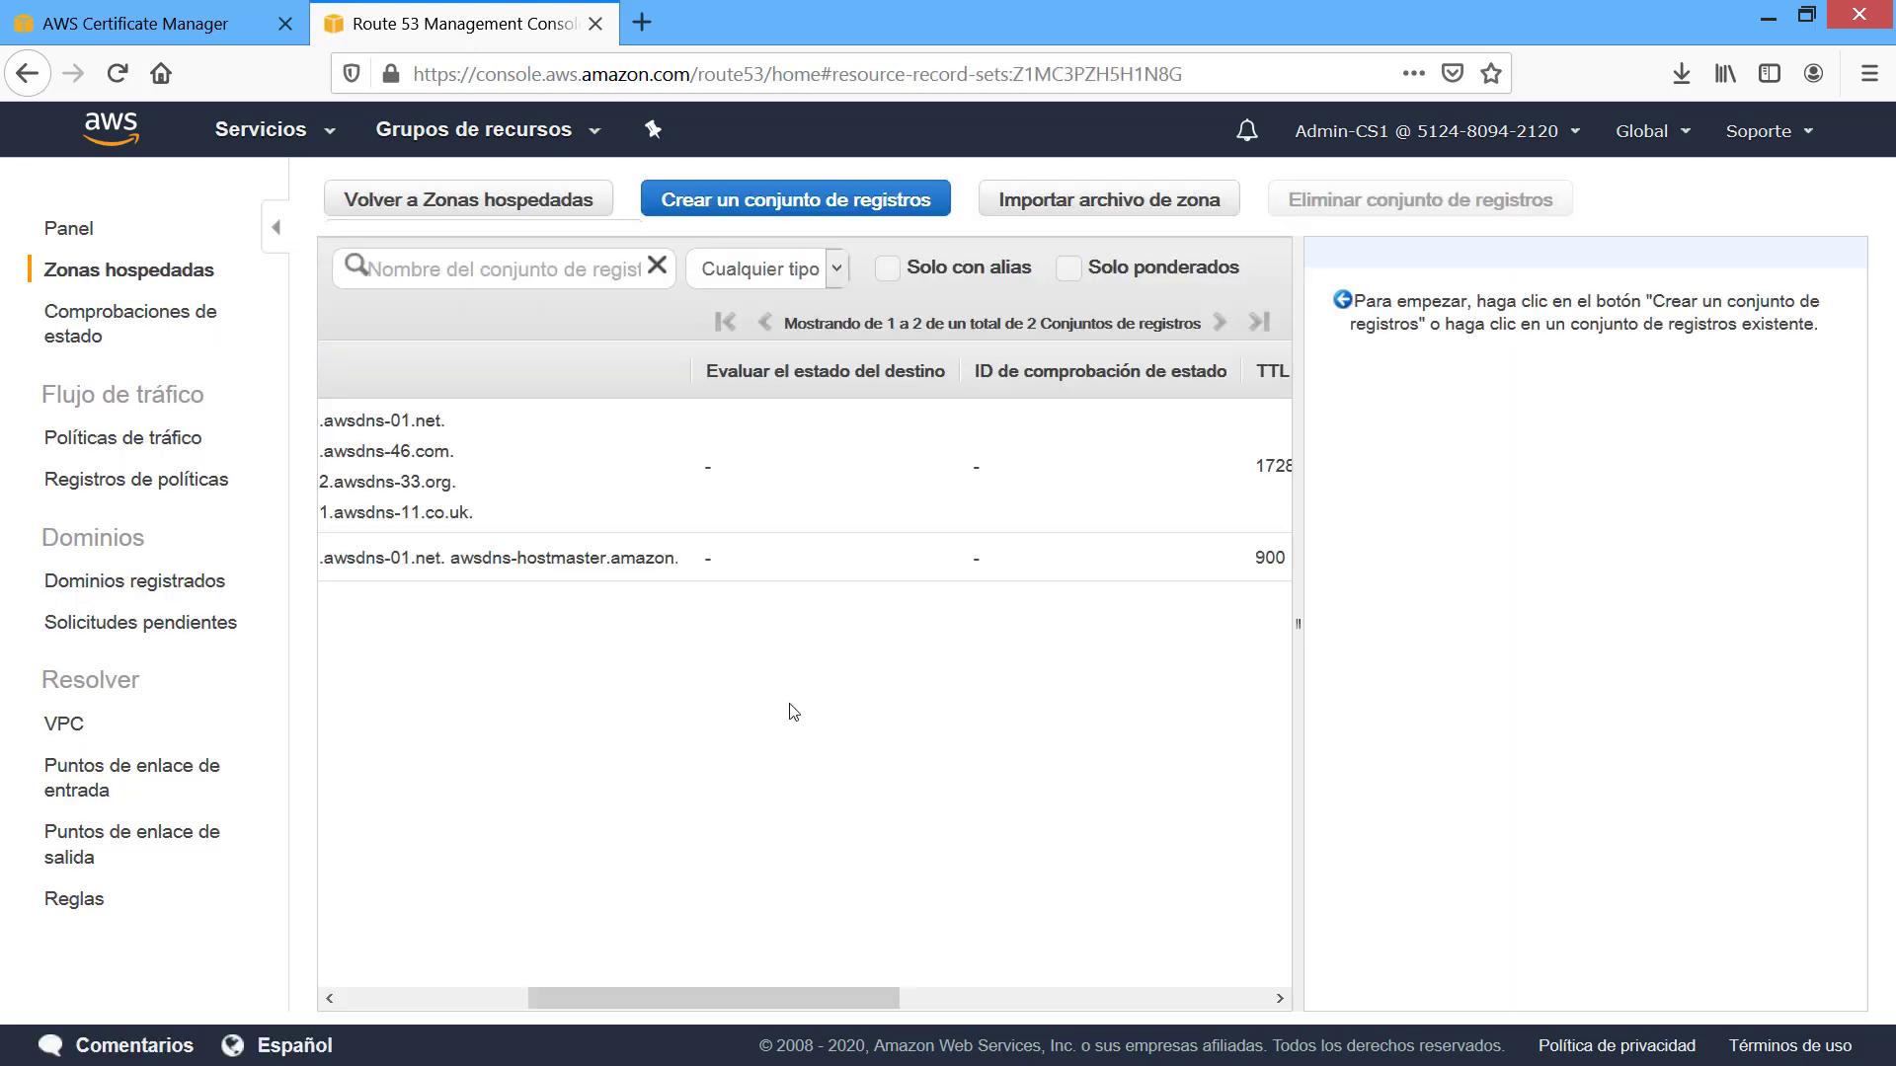
# Start a new record set in the hosted zone and set its type to CNAME.
pyautogui.moveTo(726, 991); pyautogui.dragTo(540, 991)
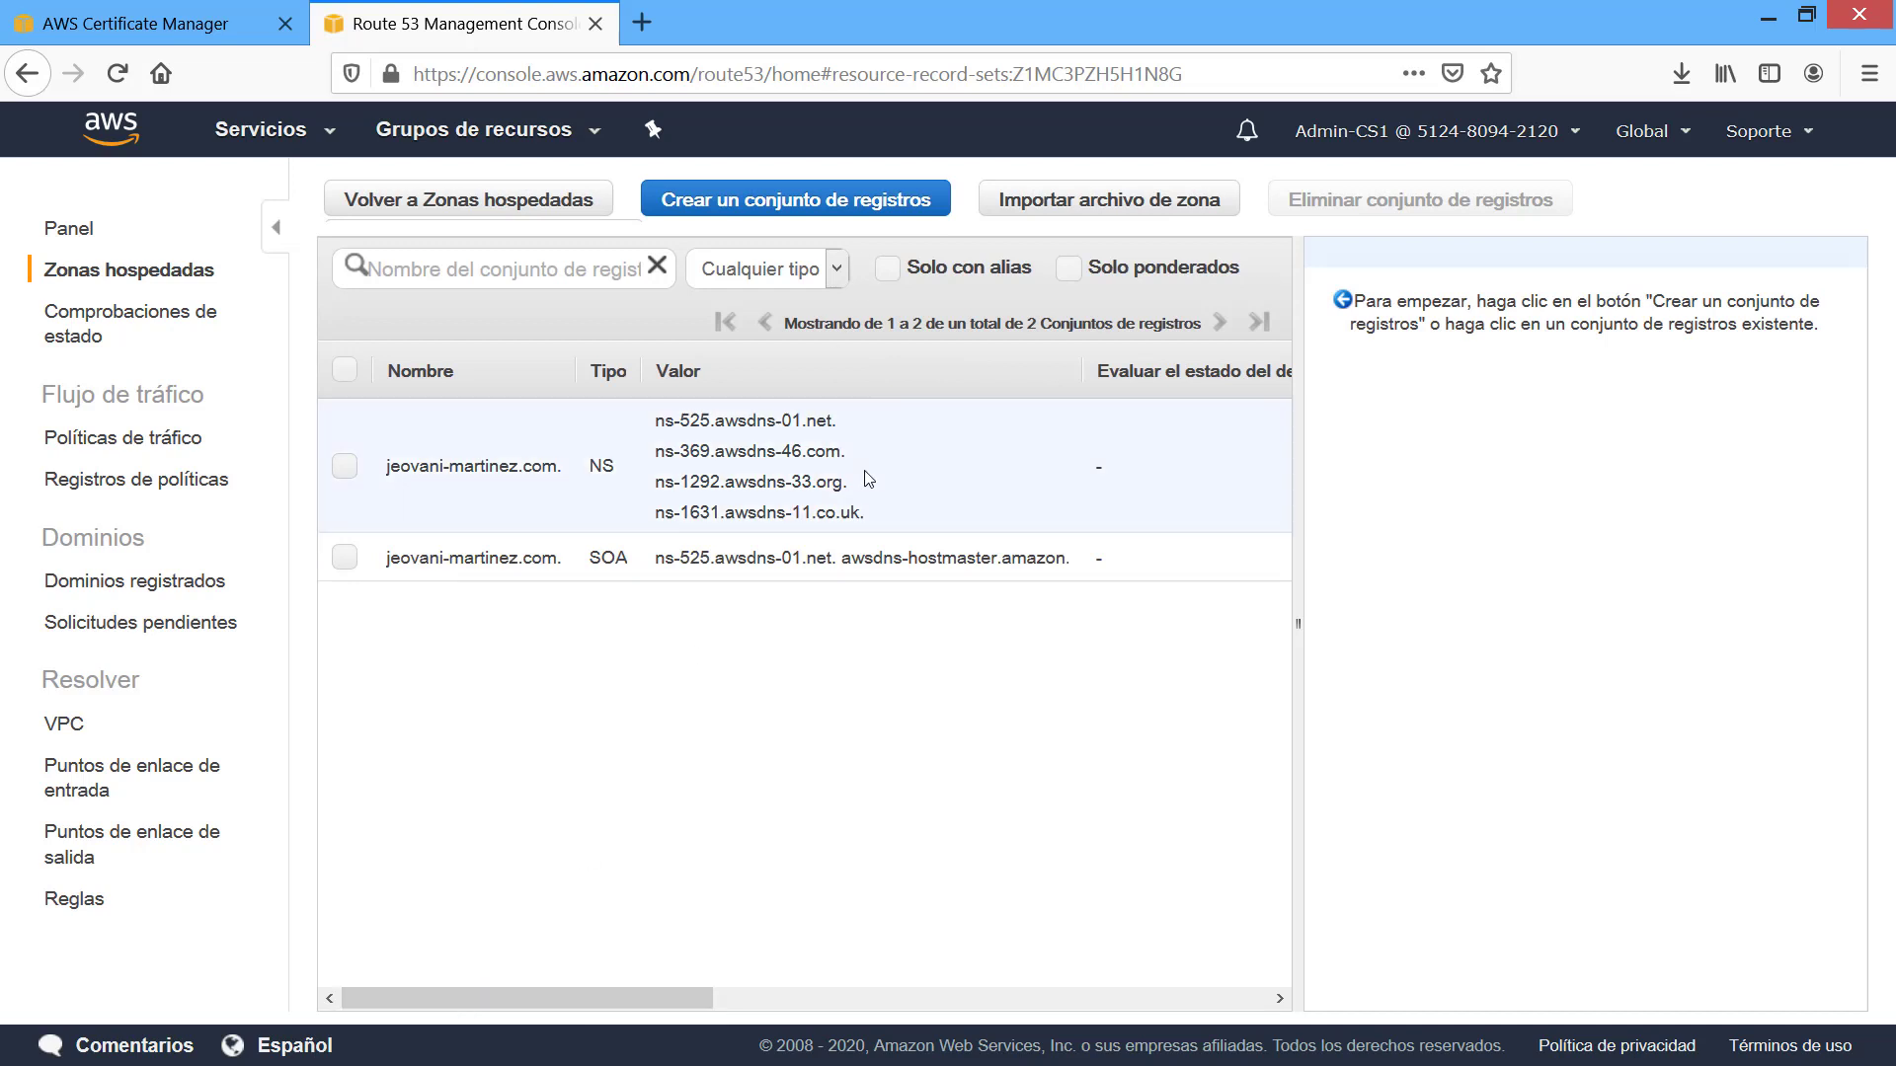
pyautogui.moveTo(356, 999)
pyautogui.mouseDown()
pyautogui.moveTo(909, 992)
pyautogui.moveTo(360, 996)
pyautogui.mouseUp()
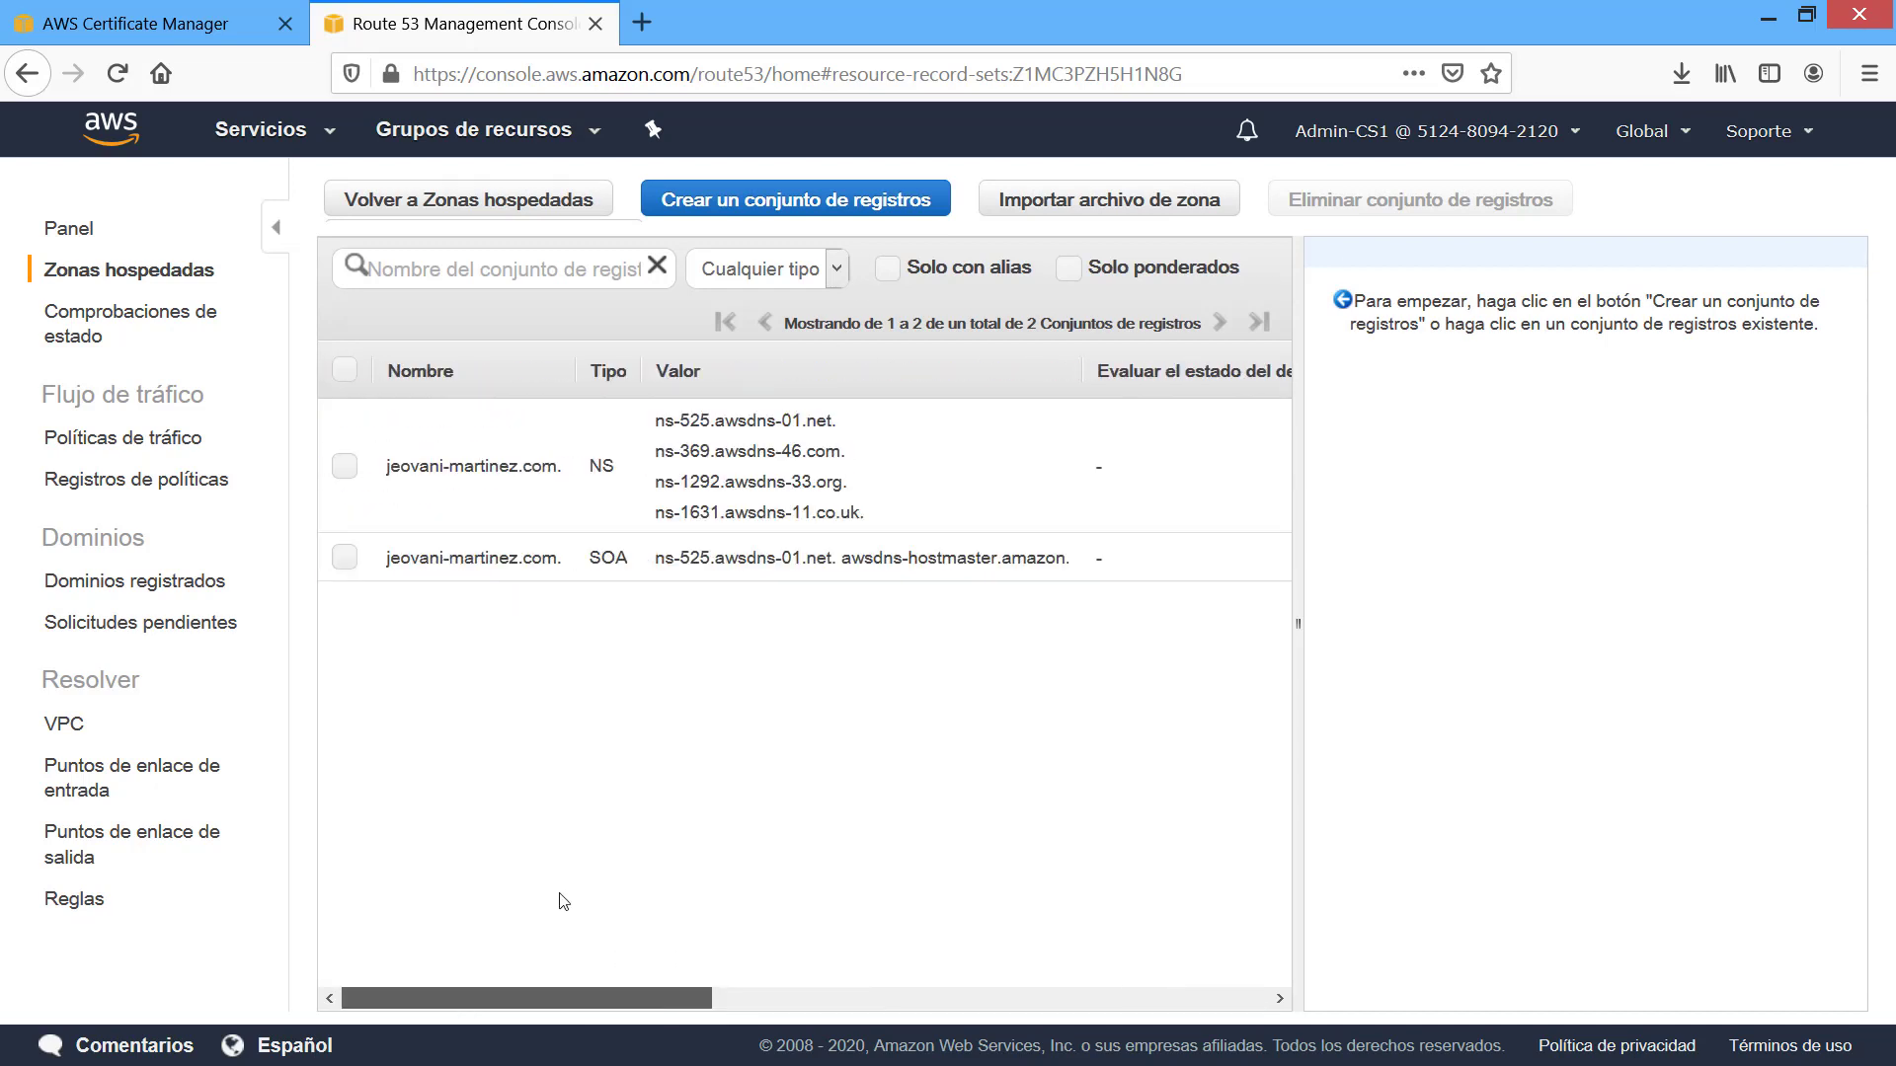
pyautogui.click(844, 207)
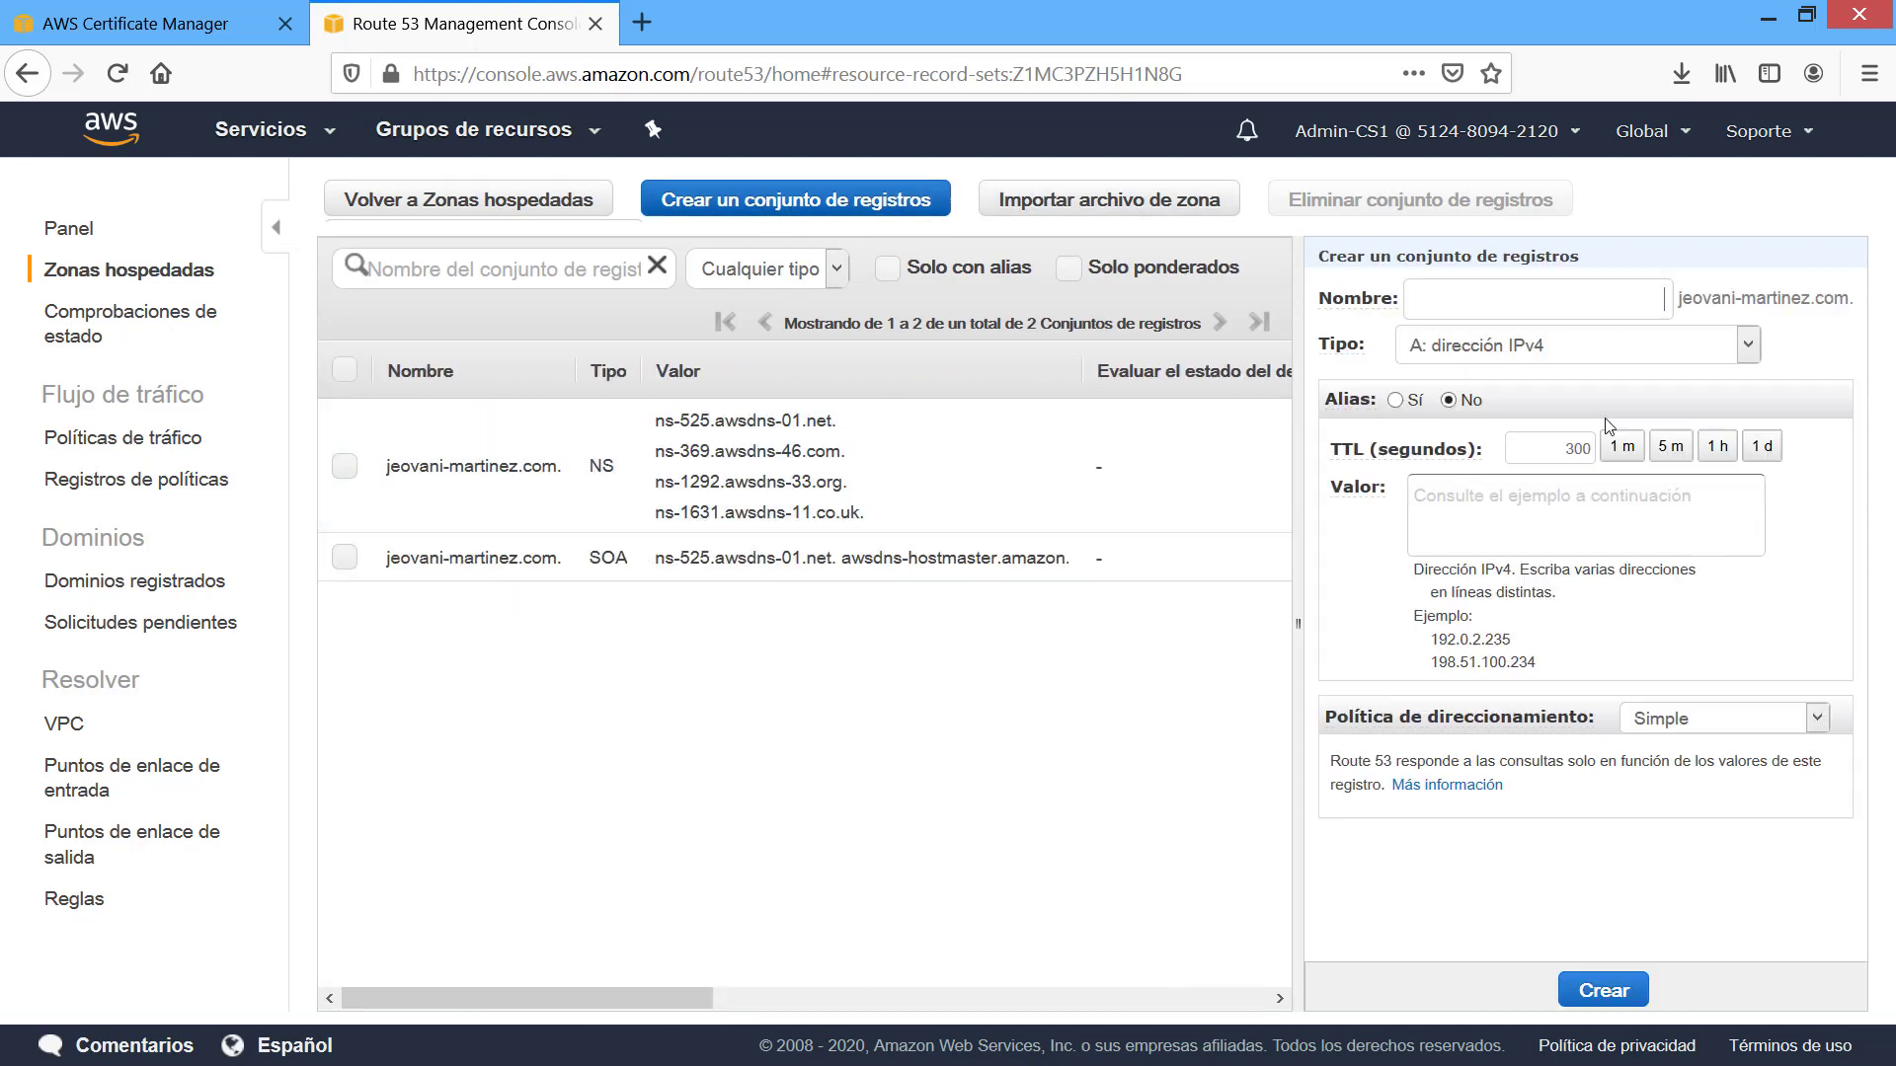
pyautogui.click(1655, 365)
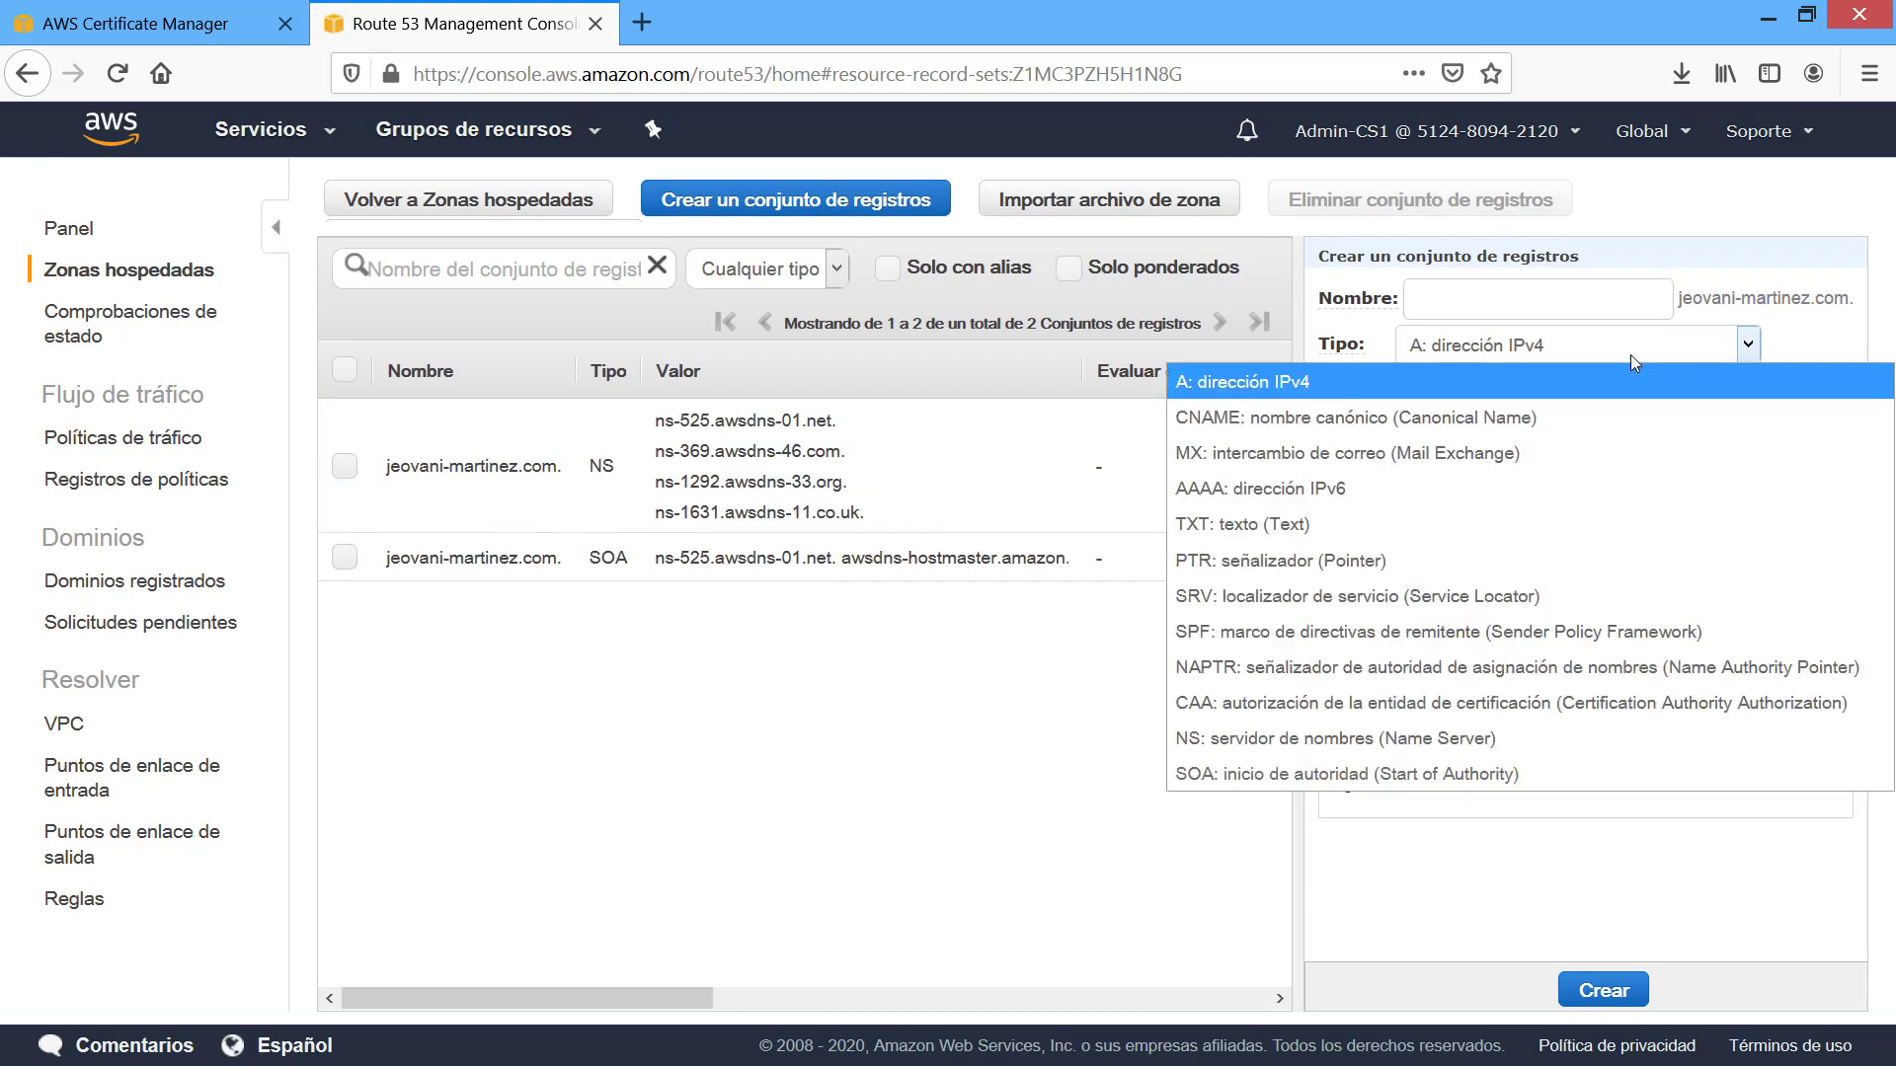
pyautogui.click(1228, 418)
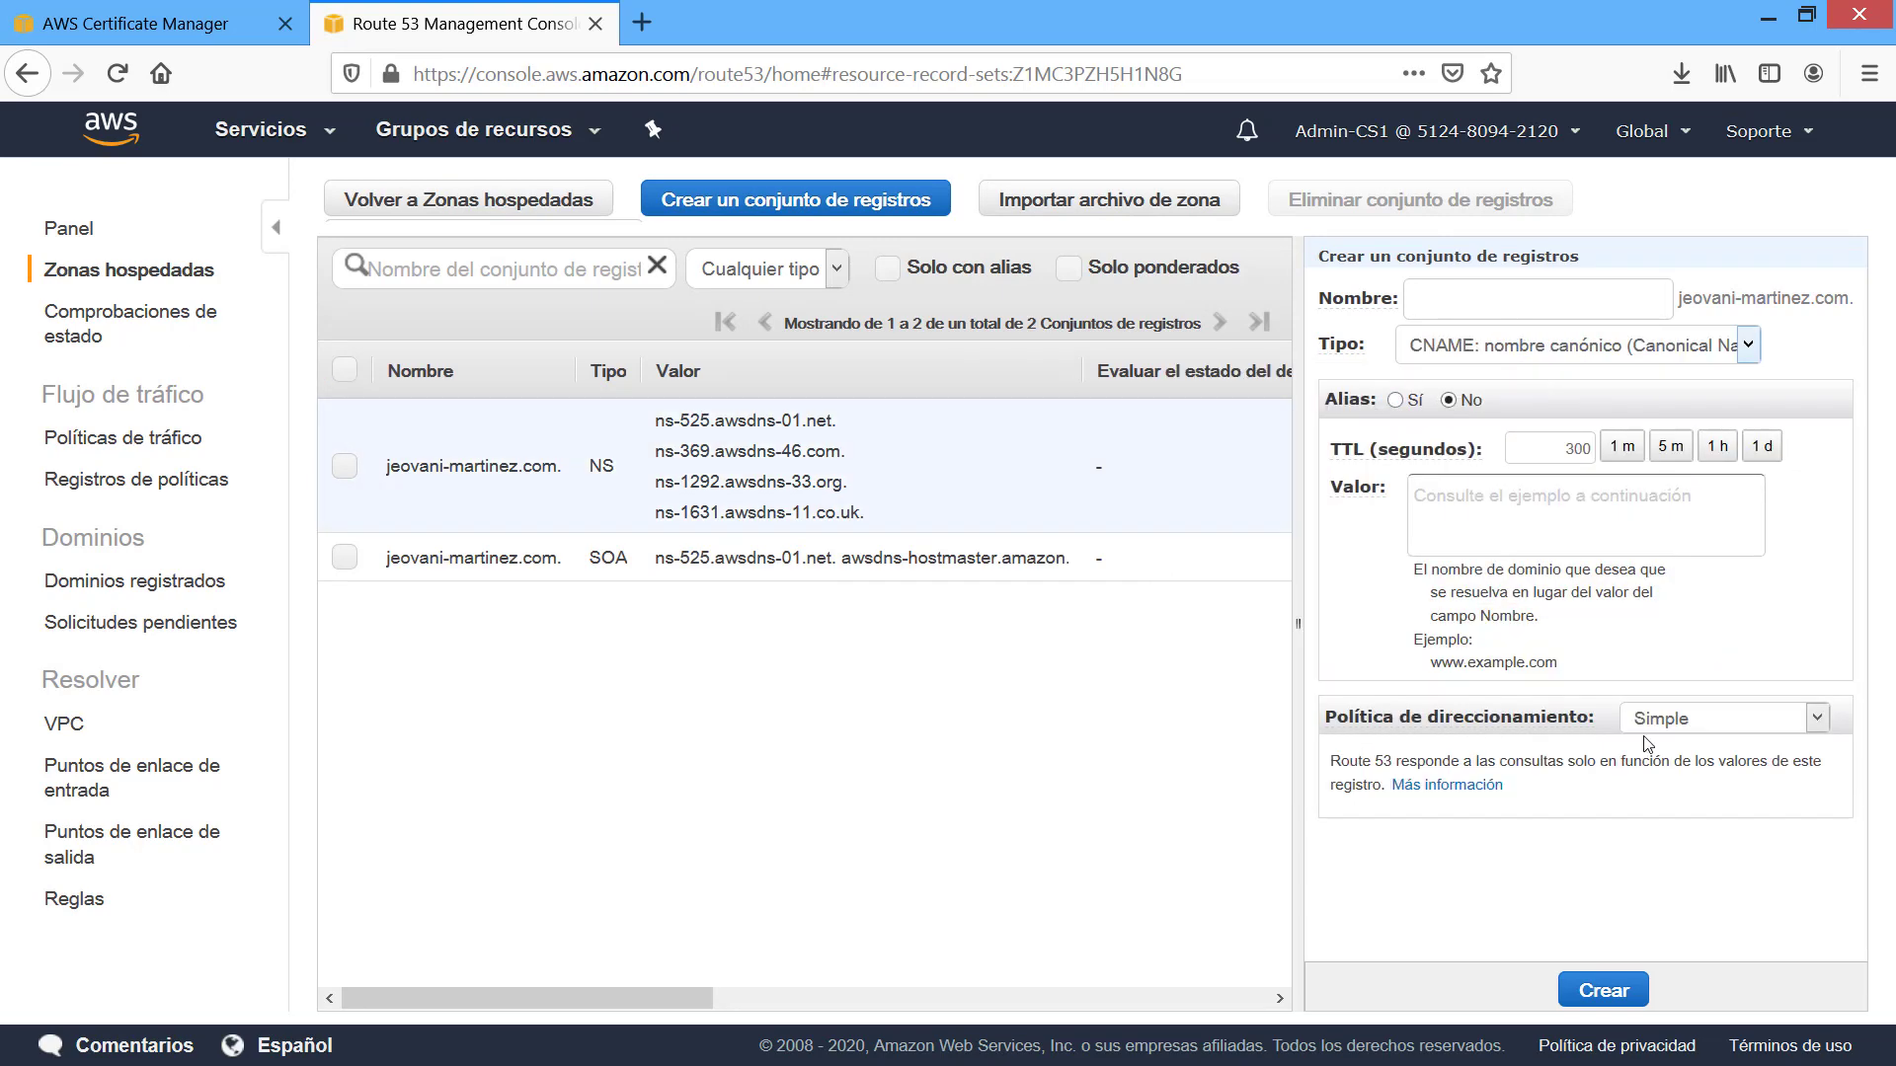
# Copy the non-www domain's record name from DNS_Configuration.csv in Excel, excluding the domain suffix, and paste it as the new Route 53 record's name.
pyautogui.hotkey('alt', 'Tab')
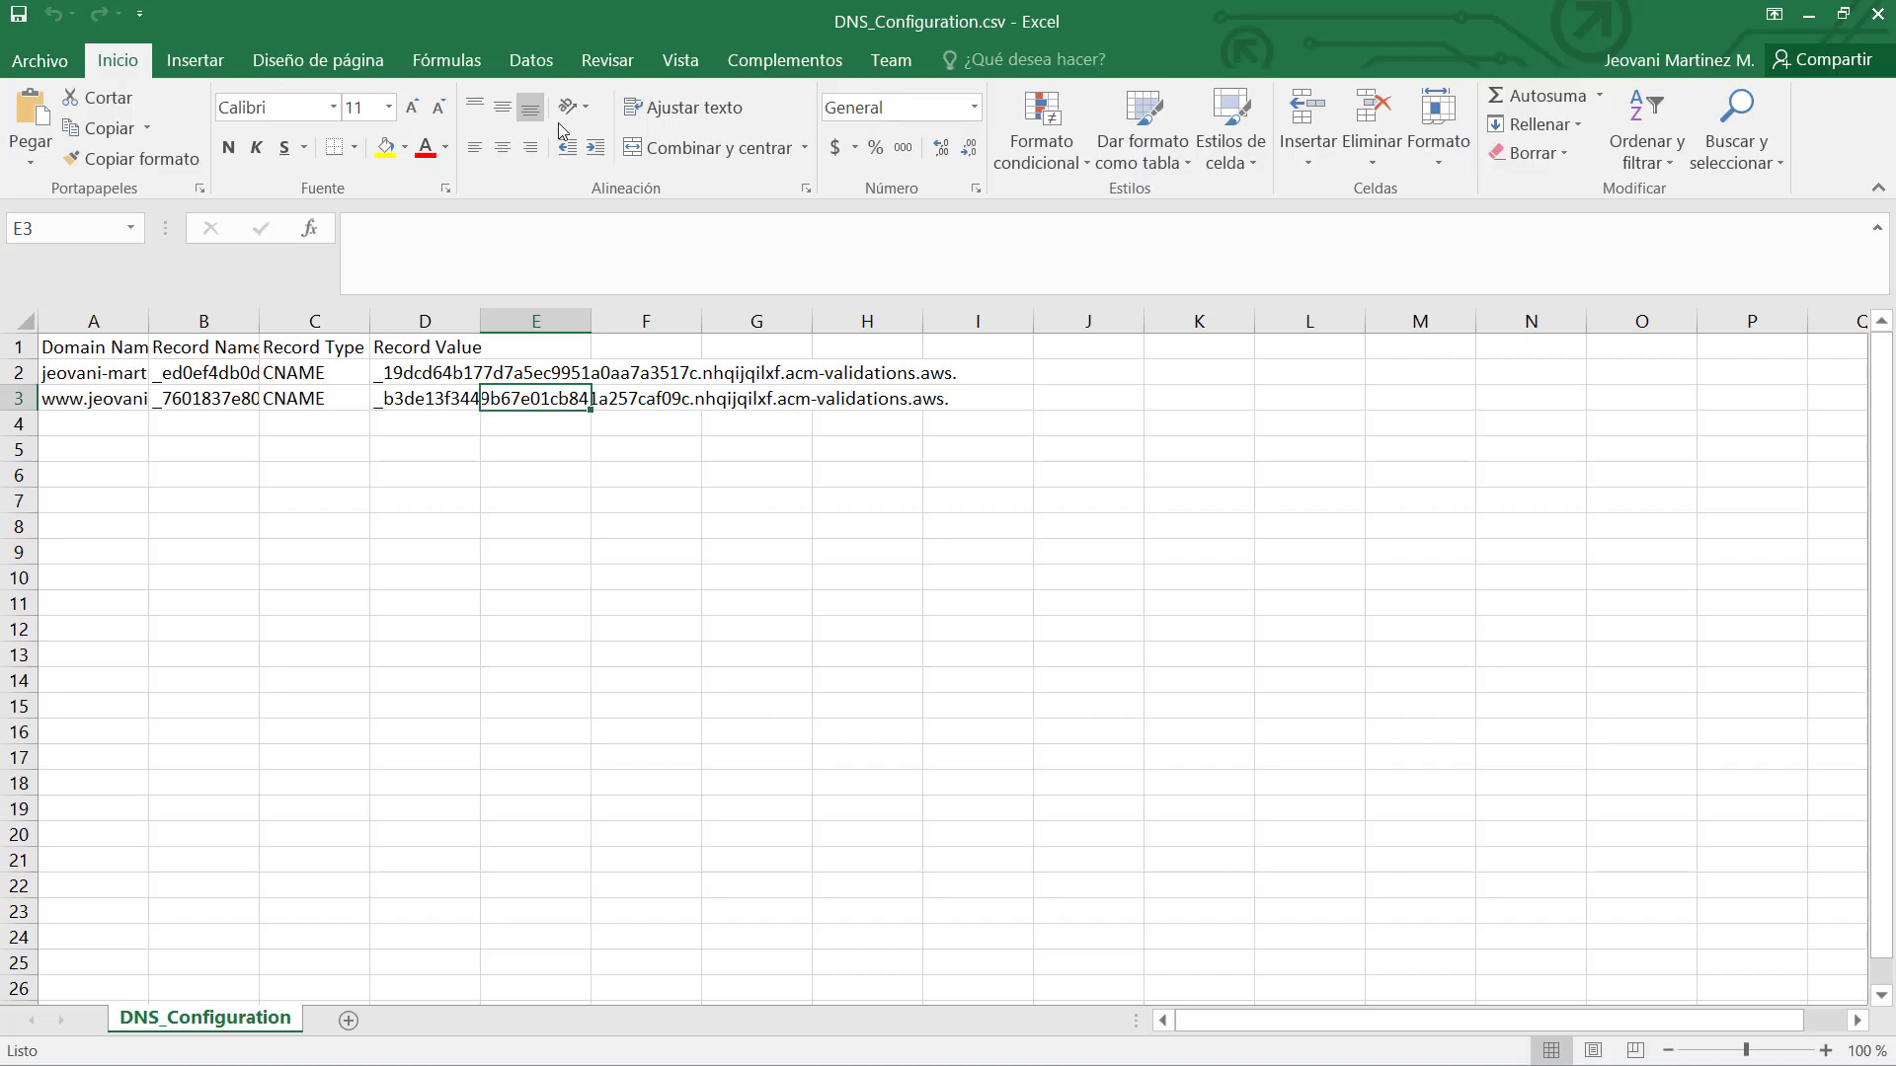
pyautogui.click(99, 373)
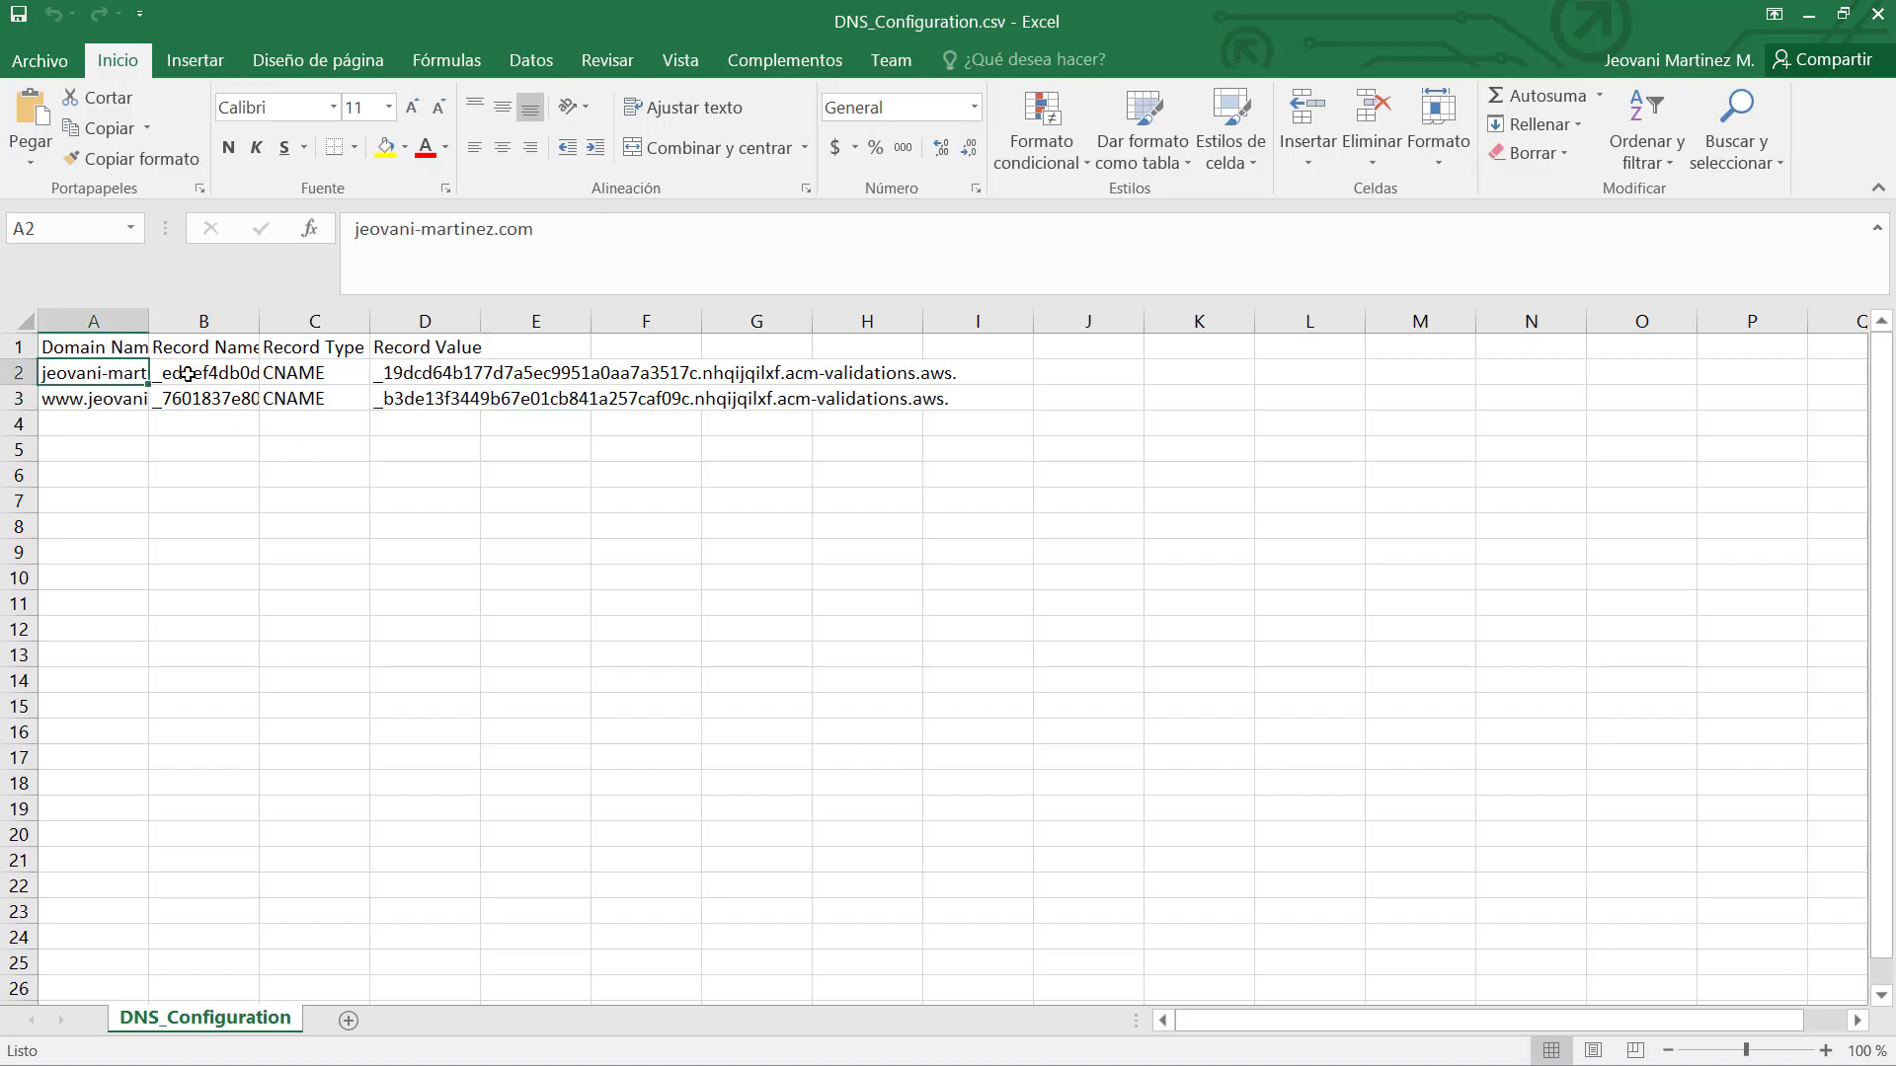
pyautogui.click(196, 376)
pyautogui.moveTo(684, 234); pyautogui.dragTo(336, 232)
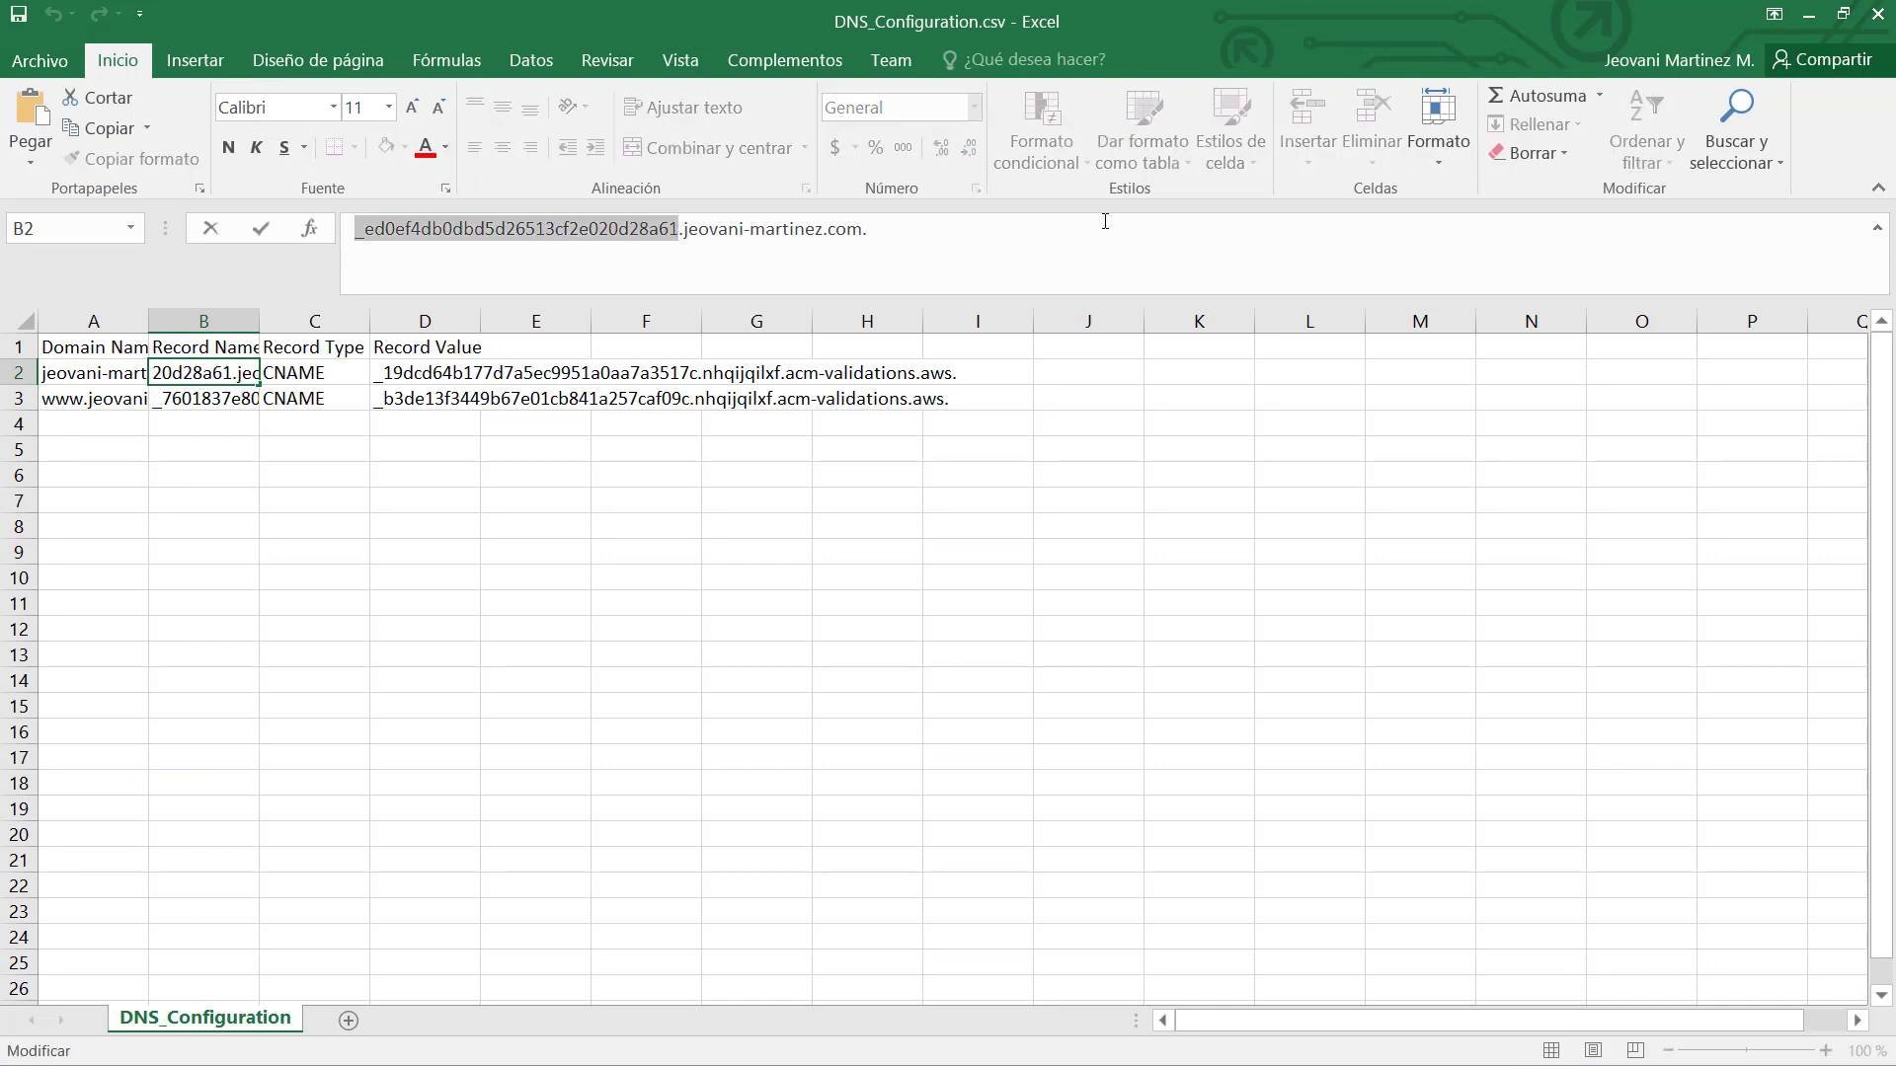
pyautogui.hotkey('alt', 'Tab')
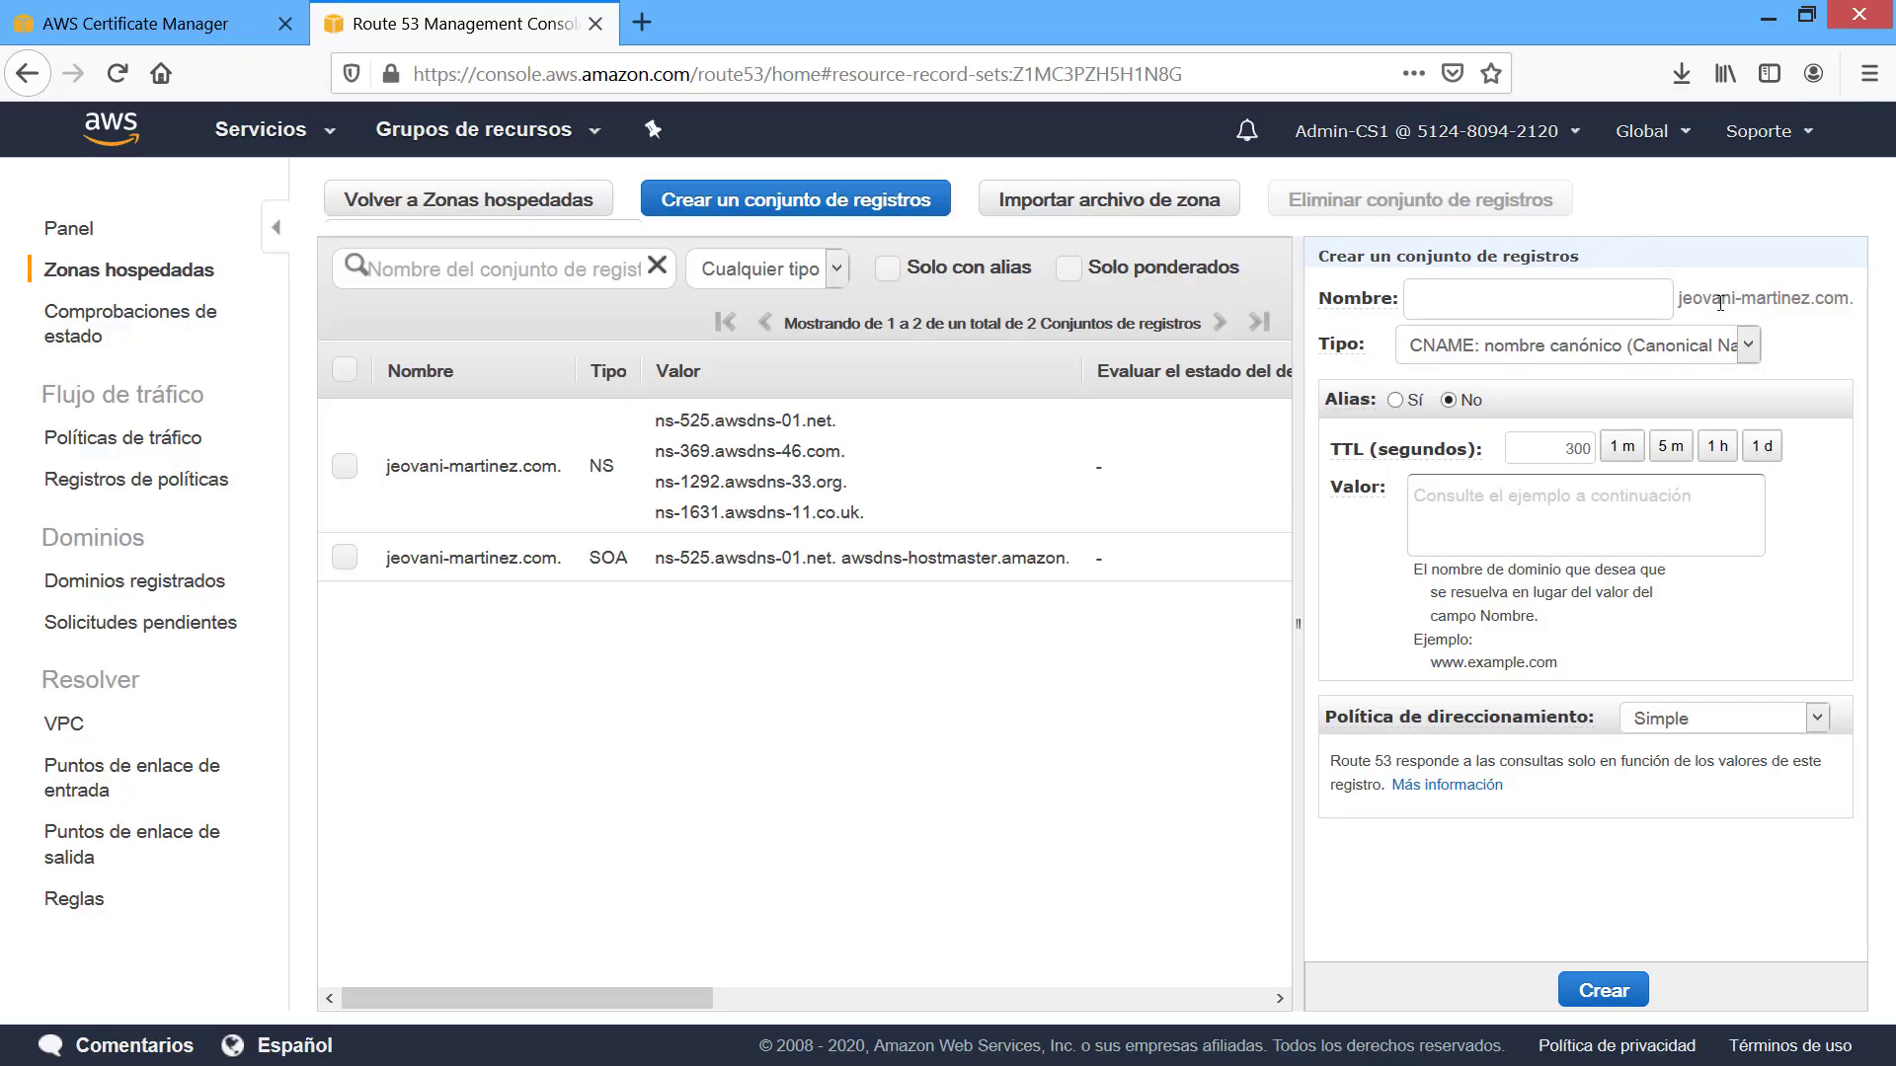
pyautogui.hotkey('ctrl', 'v')
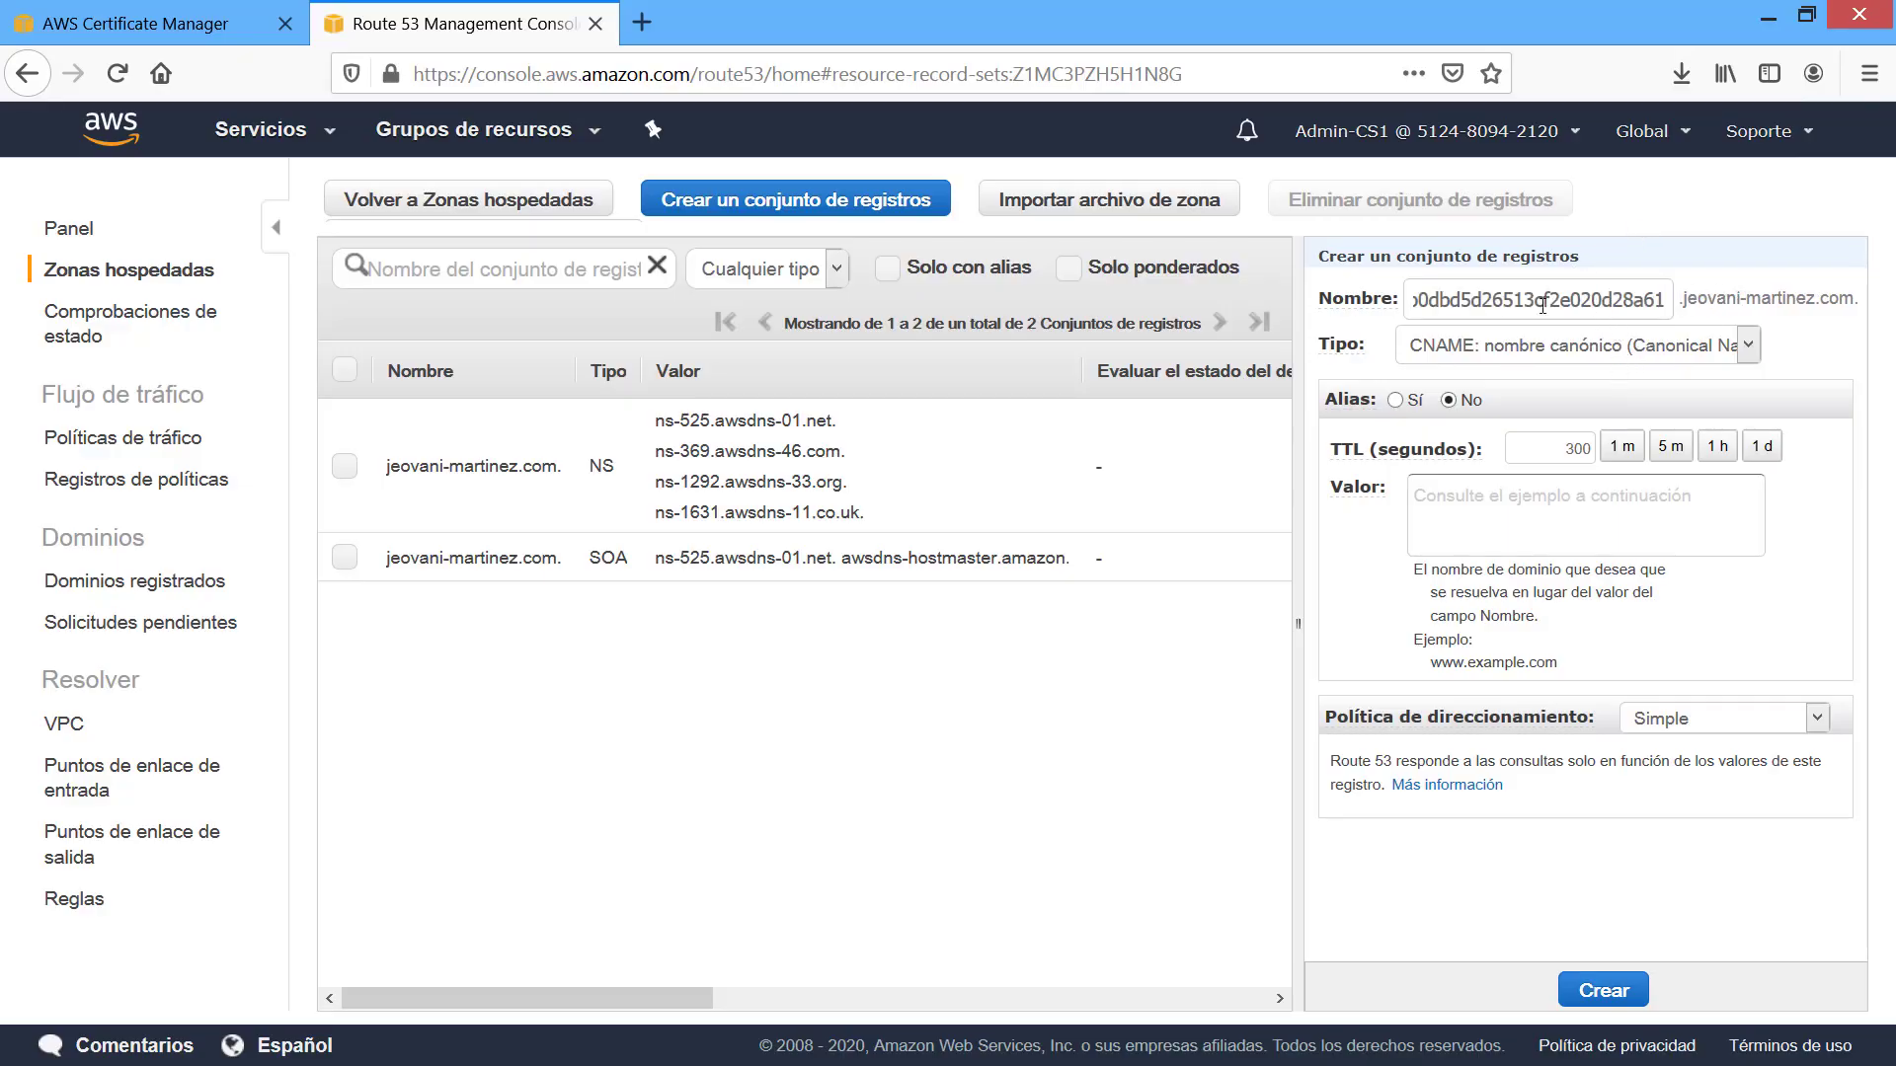
pyautogui.moveTo(1659, 302); pyautogui.dragTo(1252, 295)
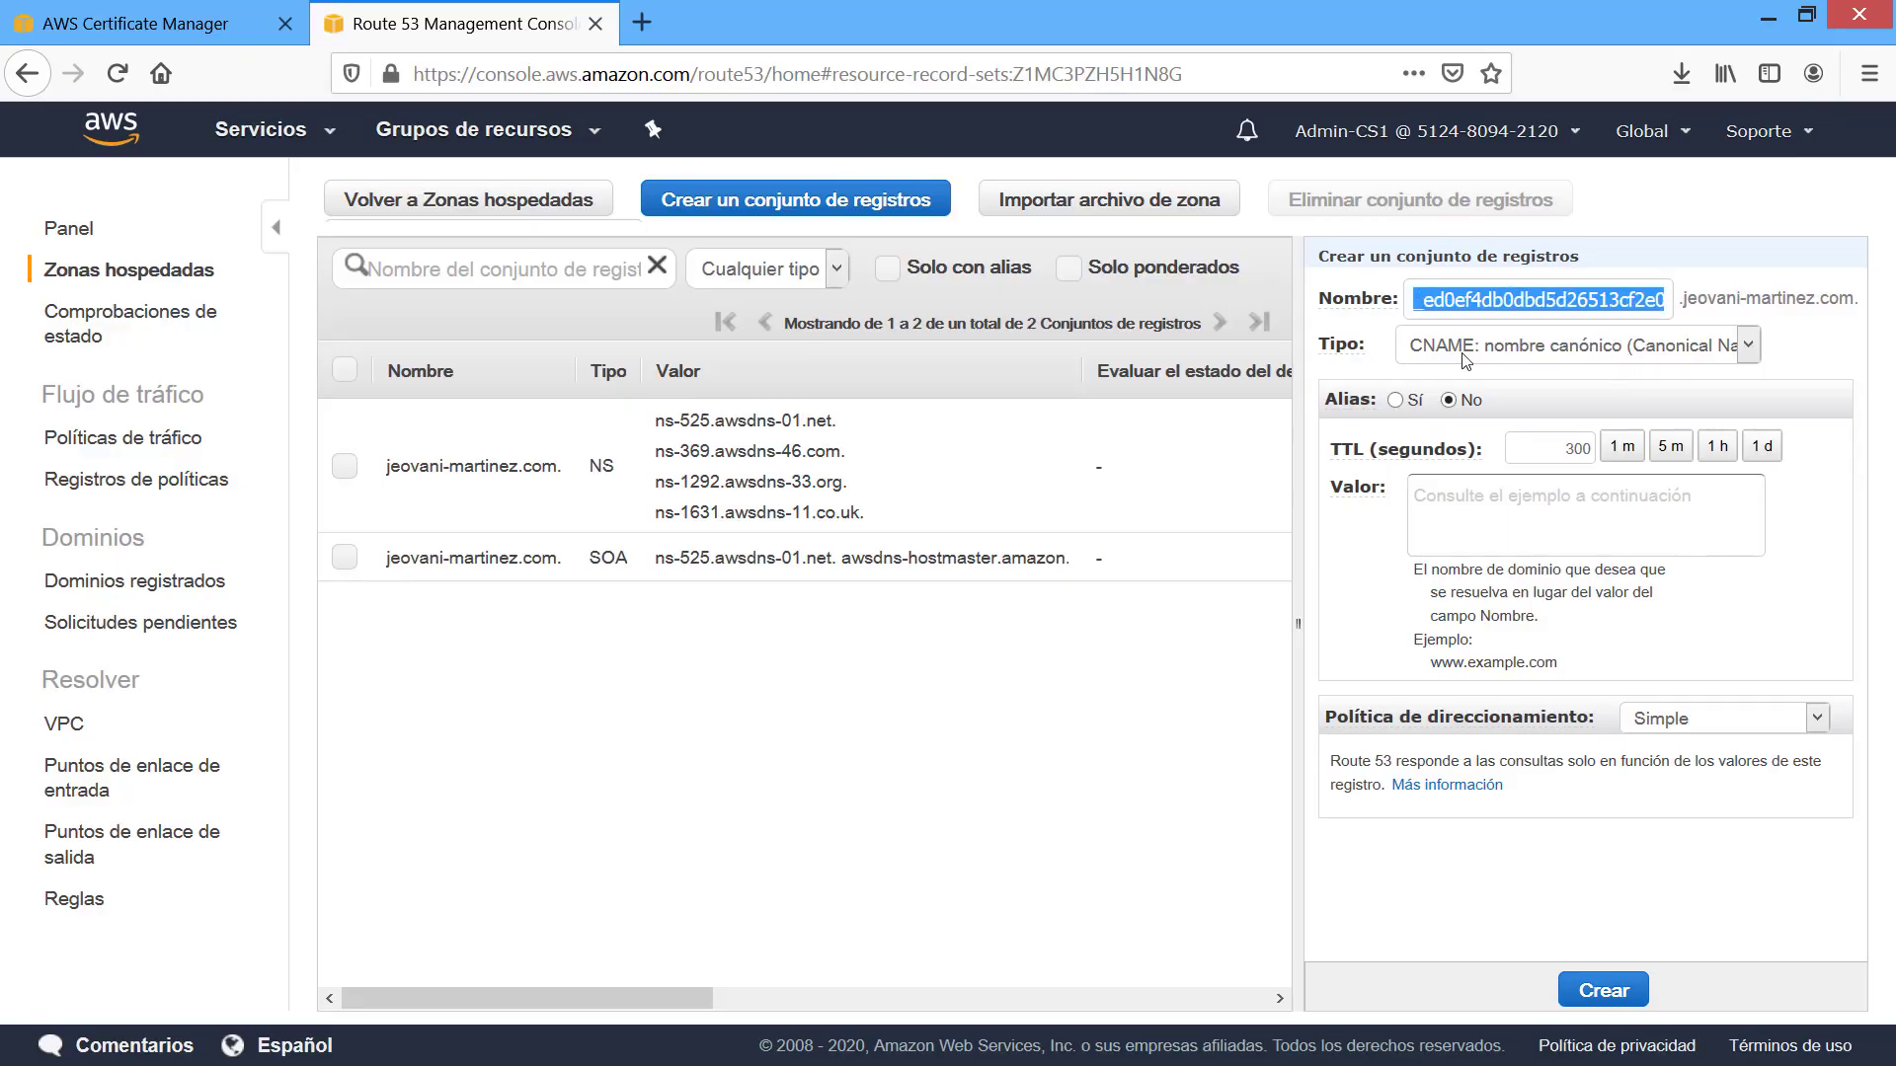
# Copy the non-www domain's record value from DNS_Configuration.csv in Excel into the Route 53 record's value and create the record set.
pyautogui.click(1505, 493)
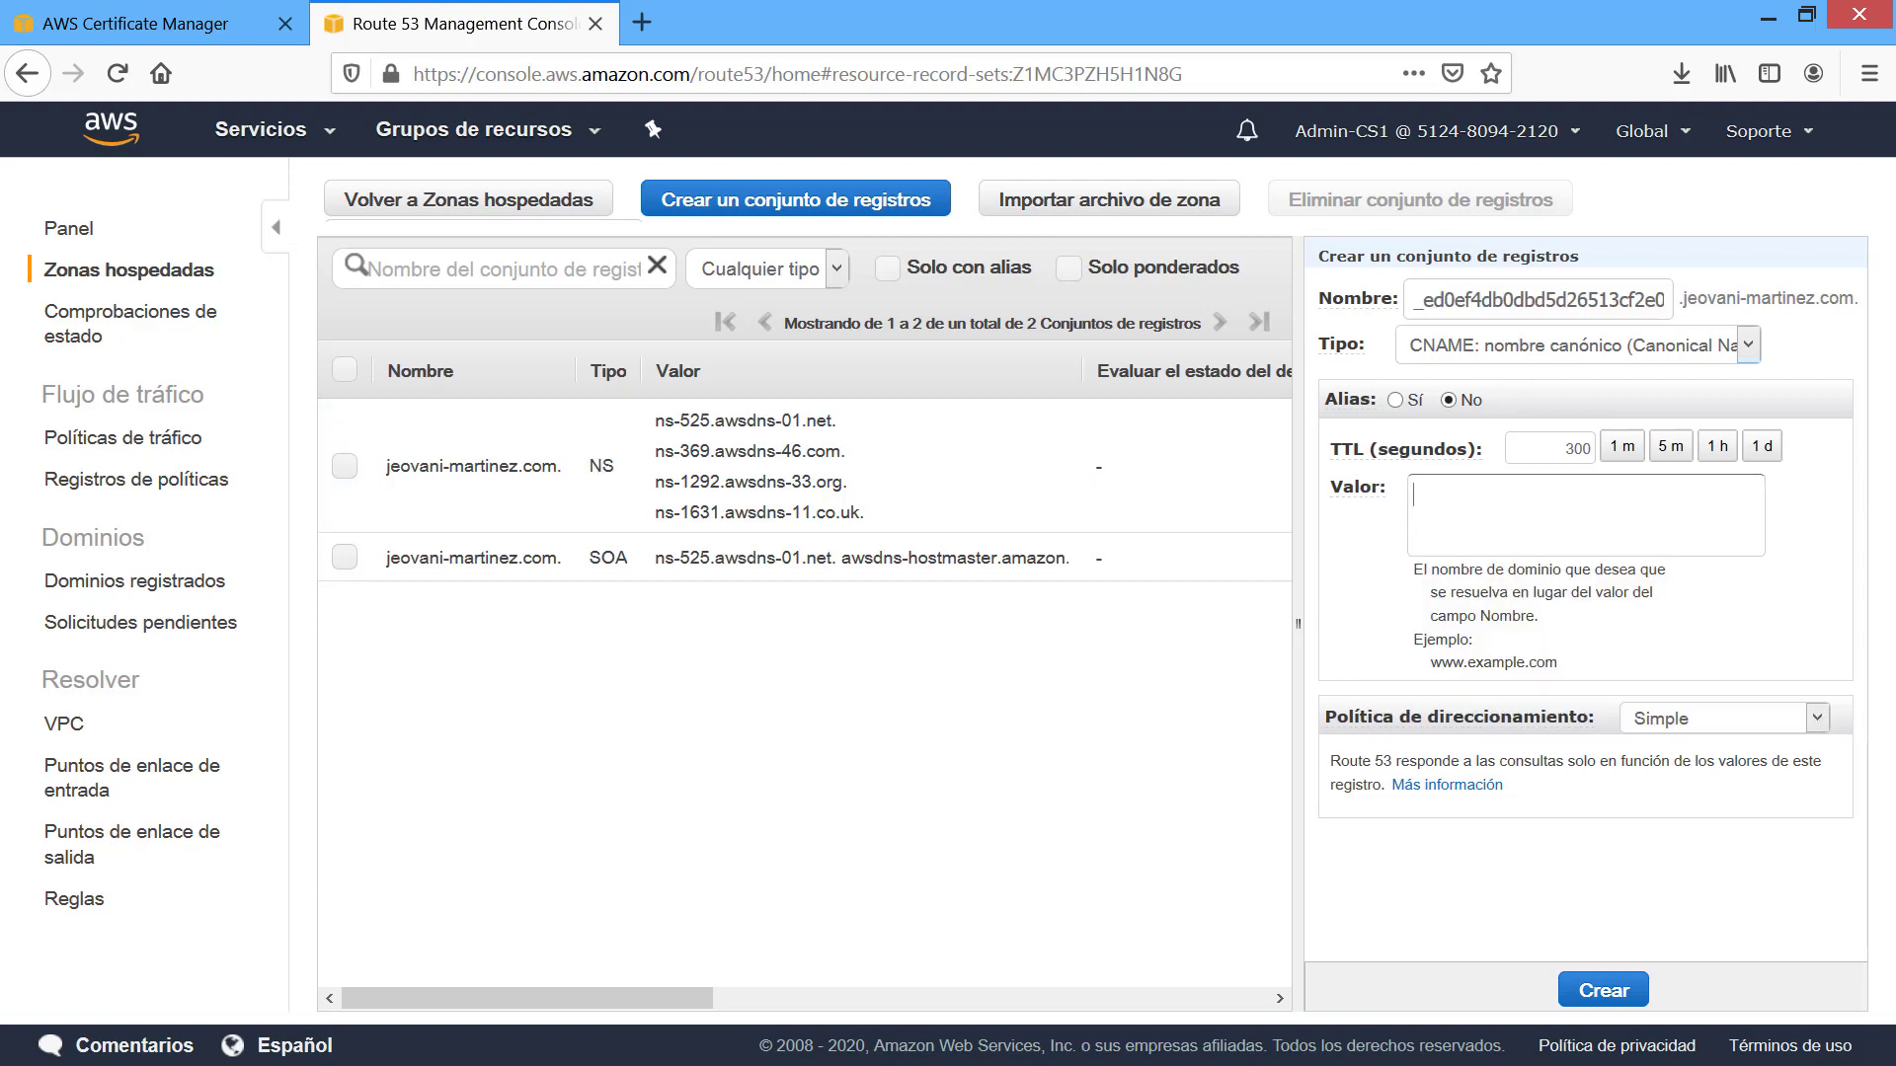
pyautogui.hotkey('alt', 'Tab')
pyautogui.click(420, 370)
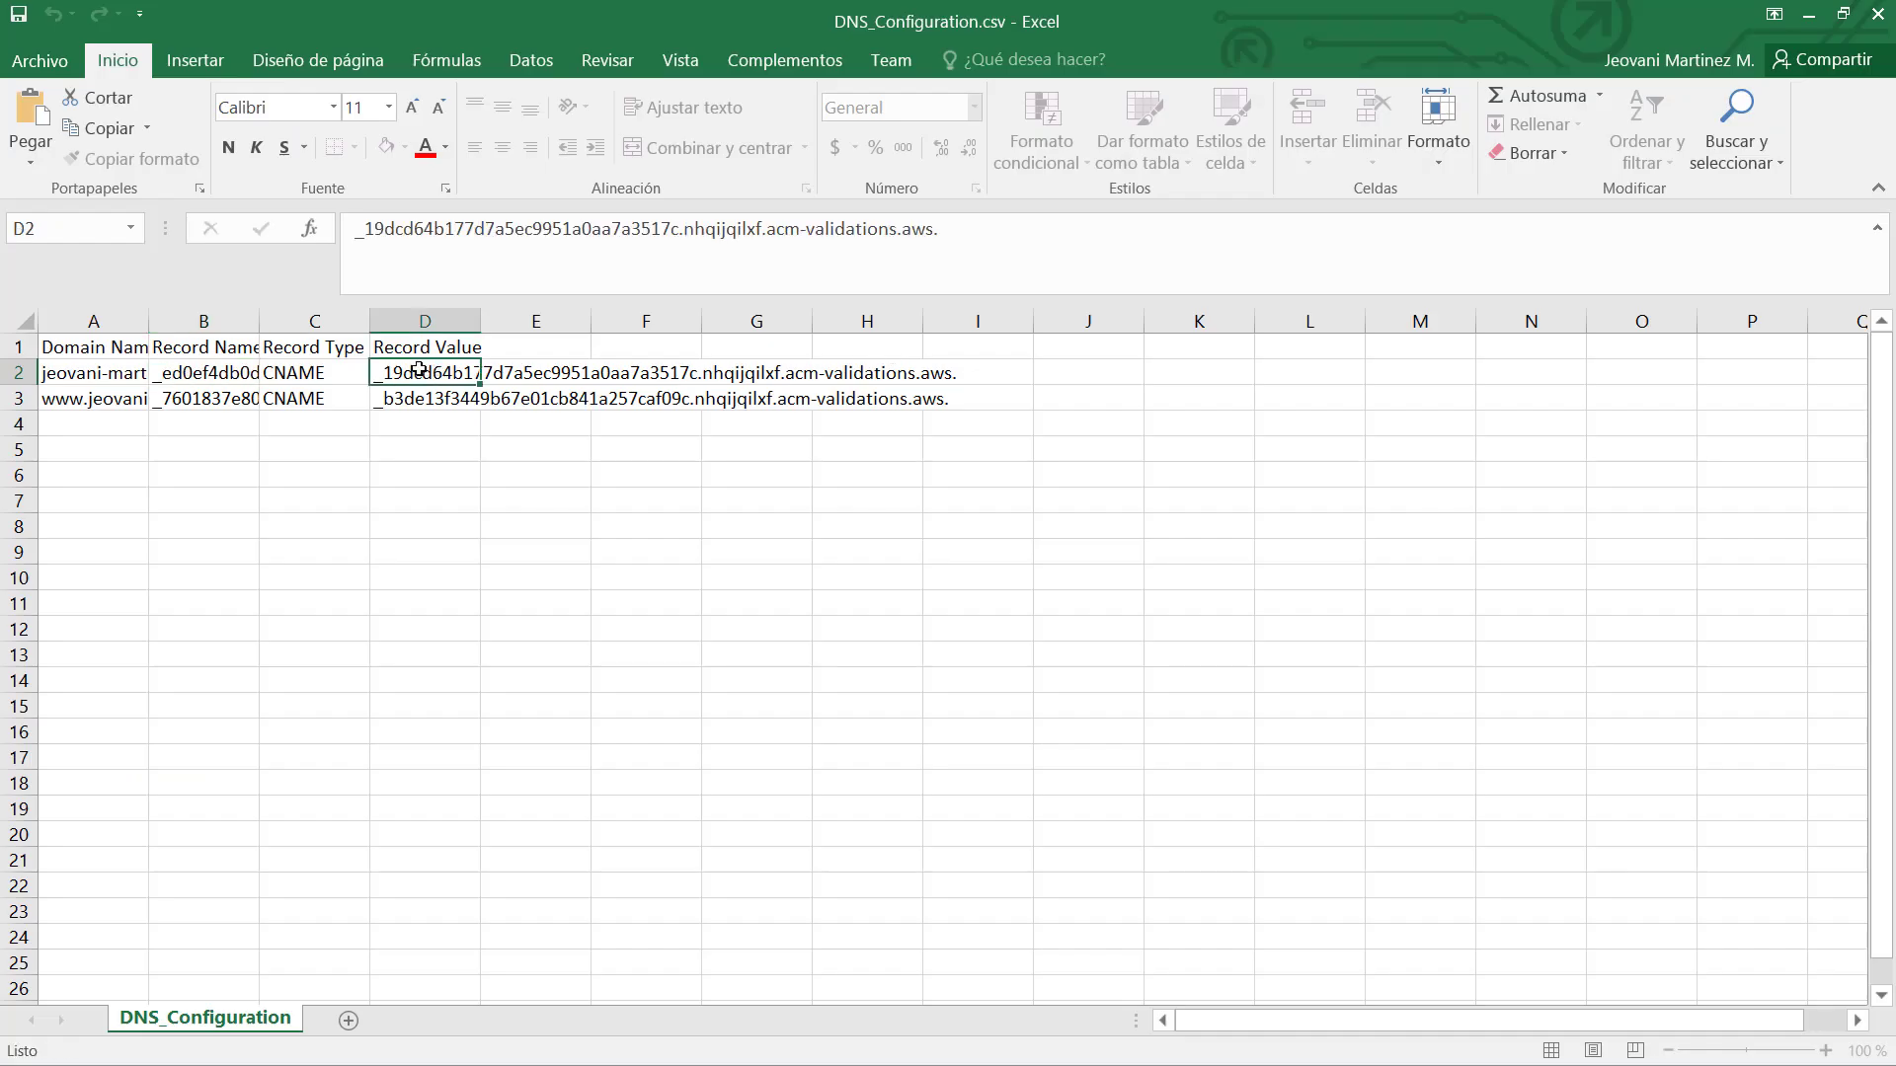
pyautogui.tripleClick(1016, 241)
pyautogui.hotkey('ctrl', 'c')
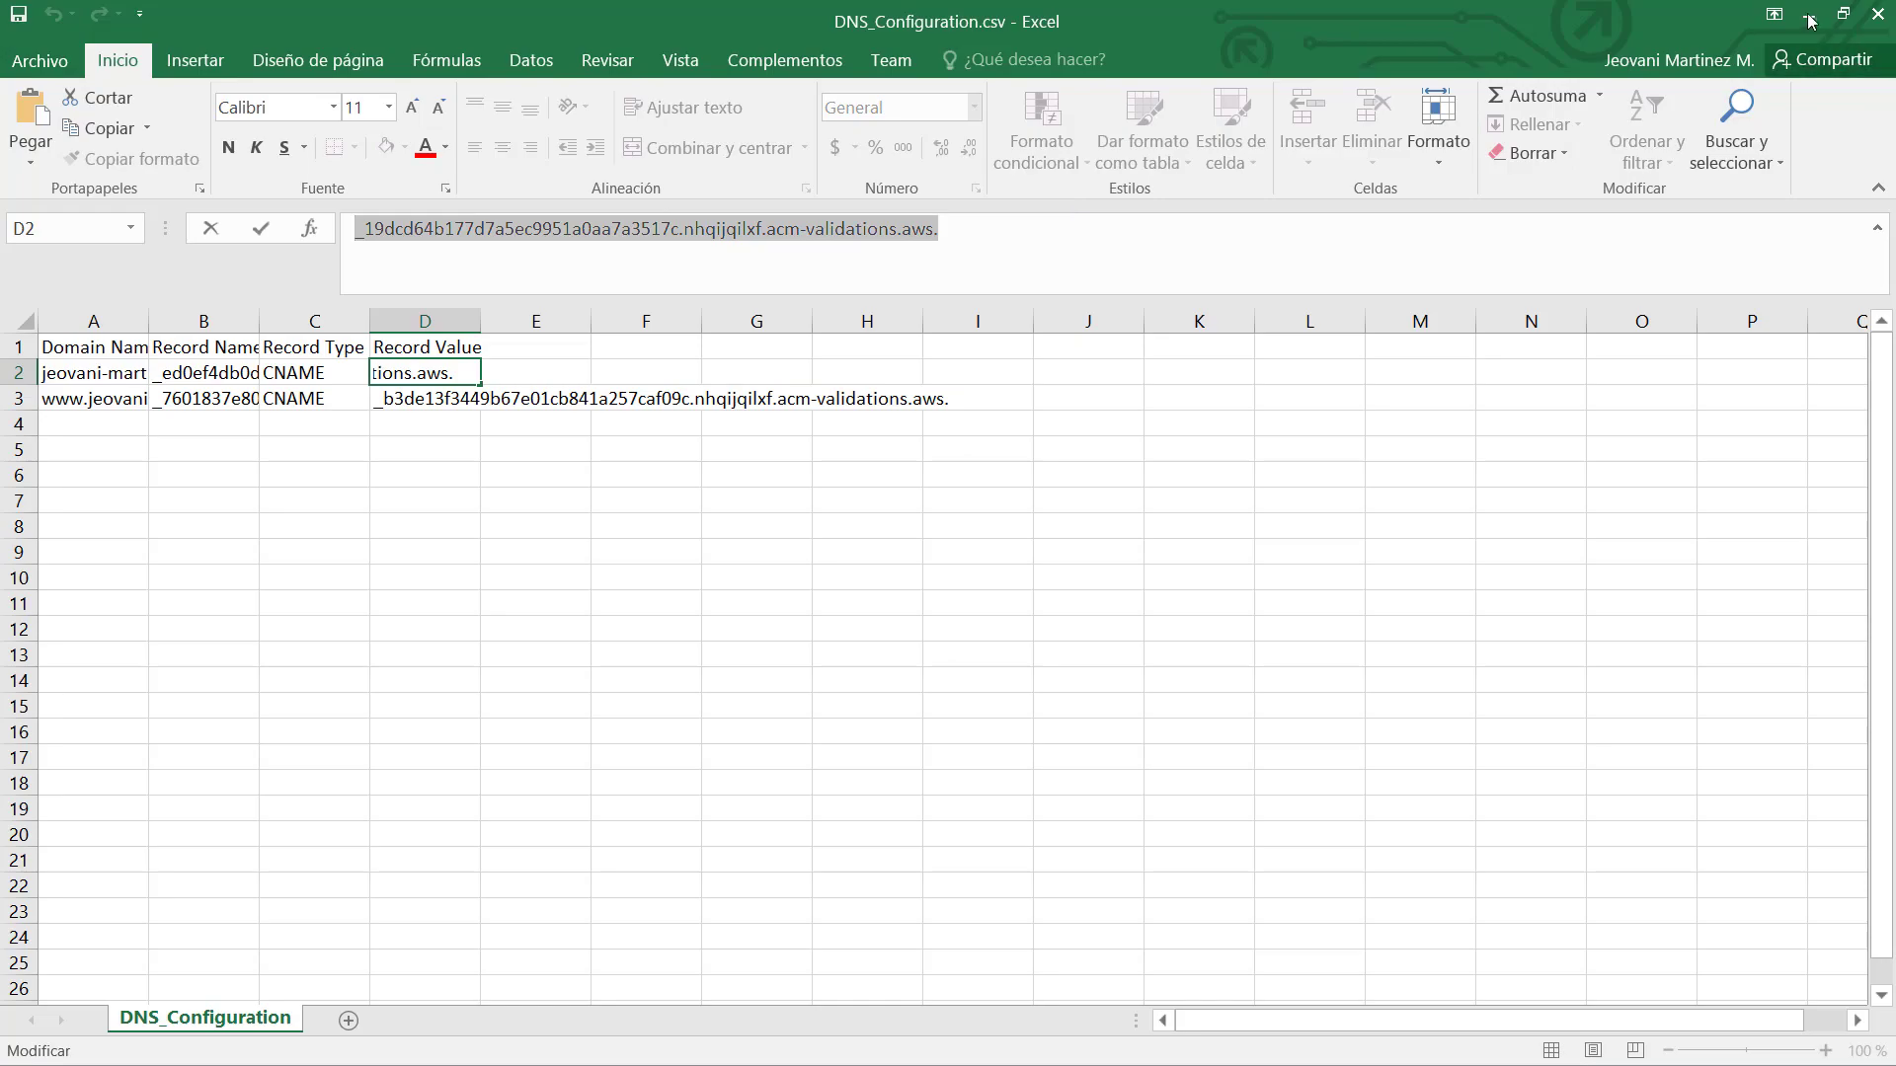
pyautogui.click(1810, 19)
pyautogui.hotkey('ctrl', 'v')
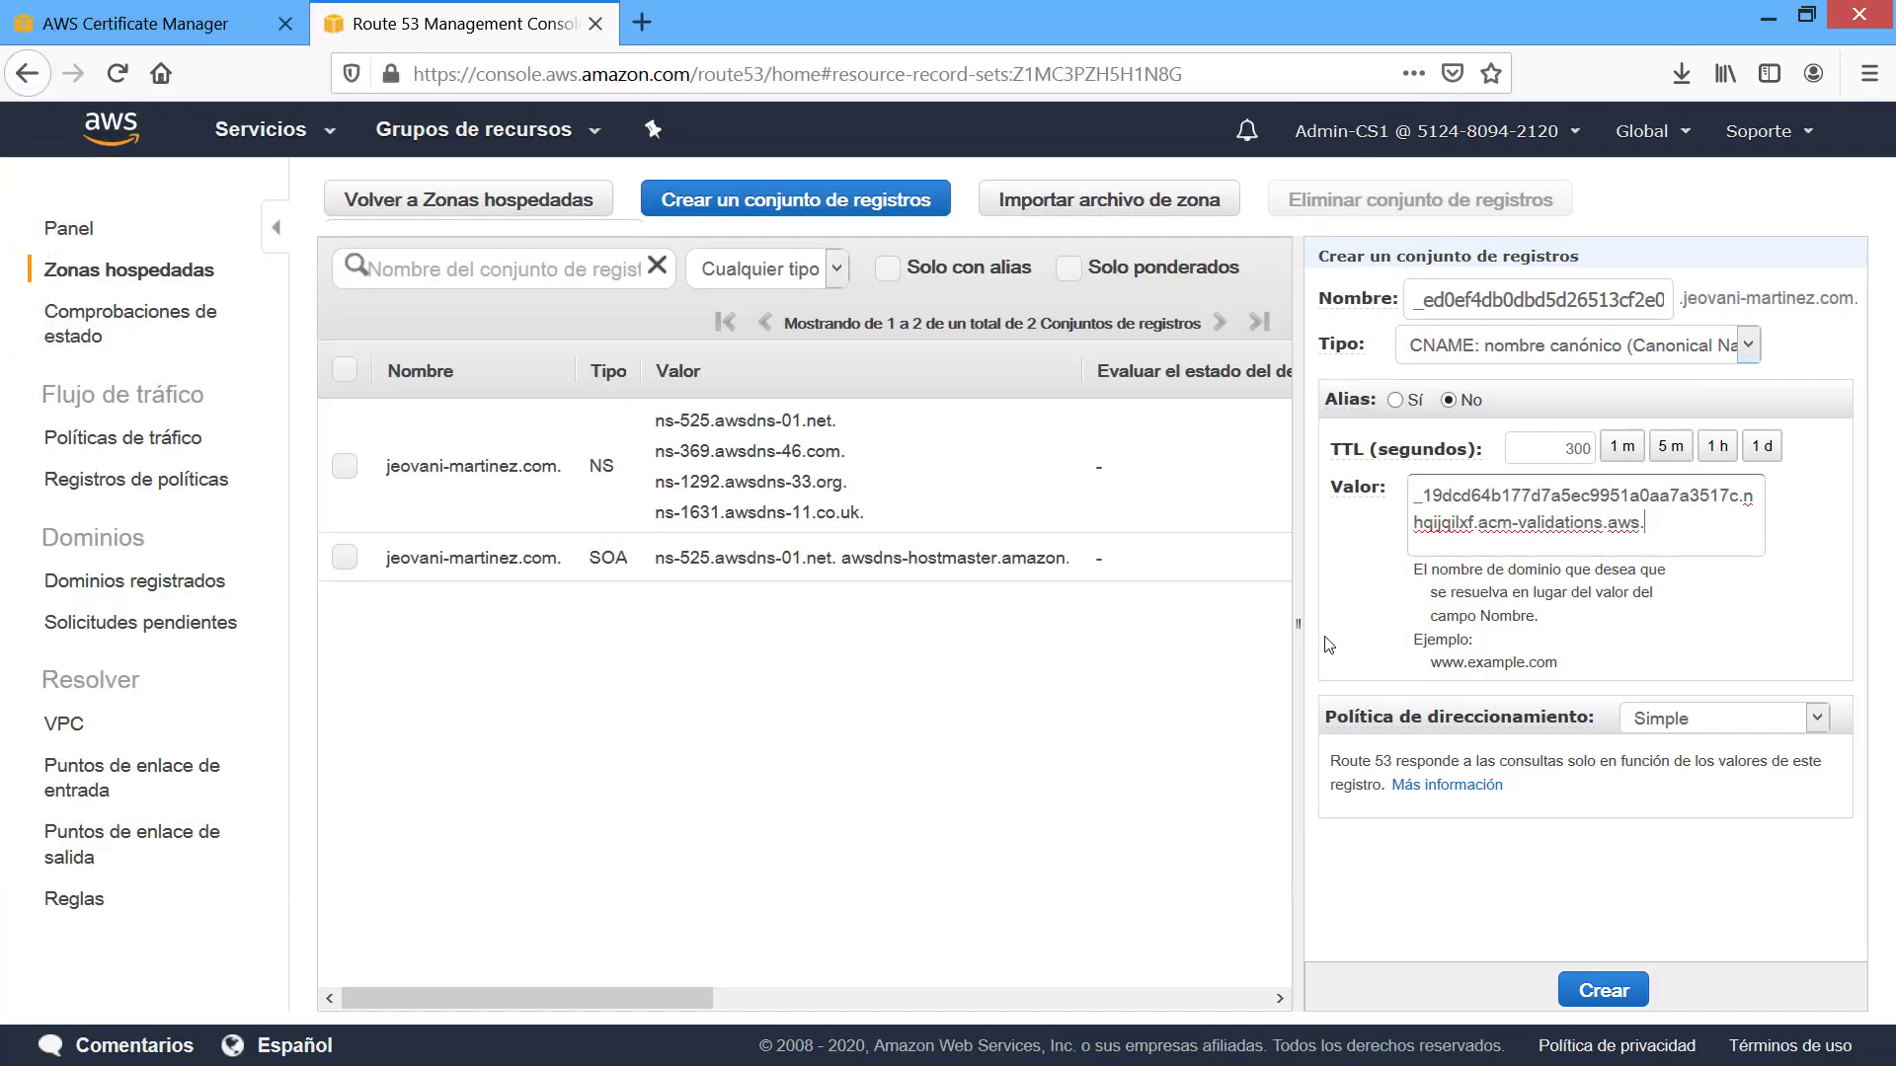
pyautogui.click(1606, 993)
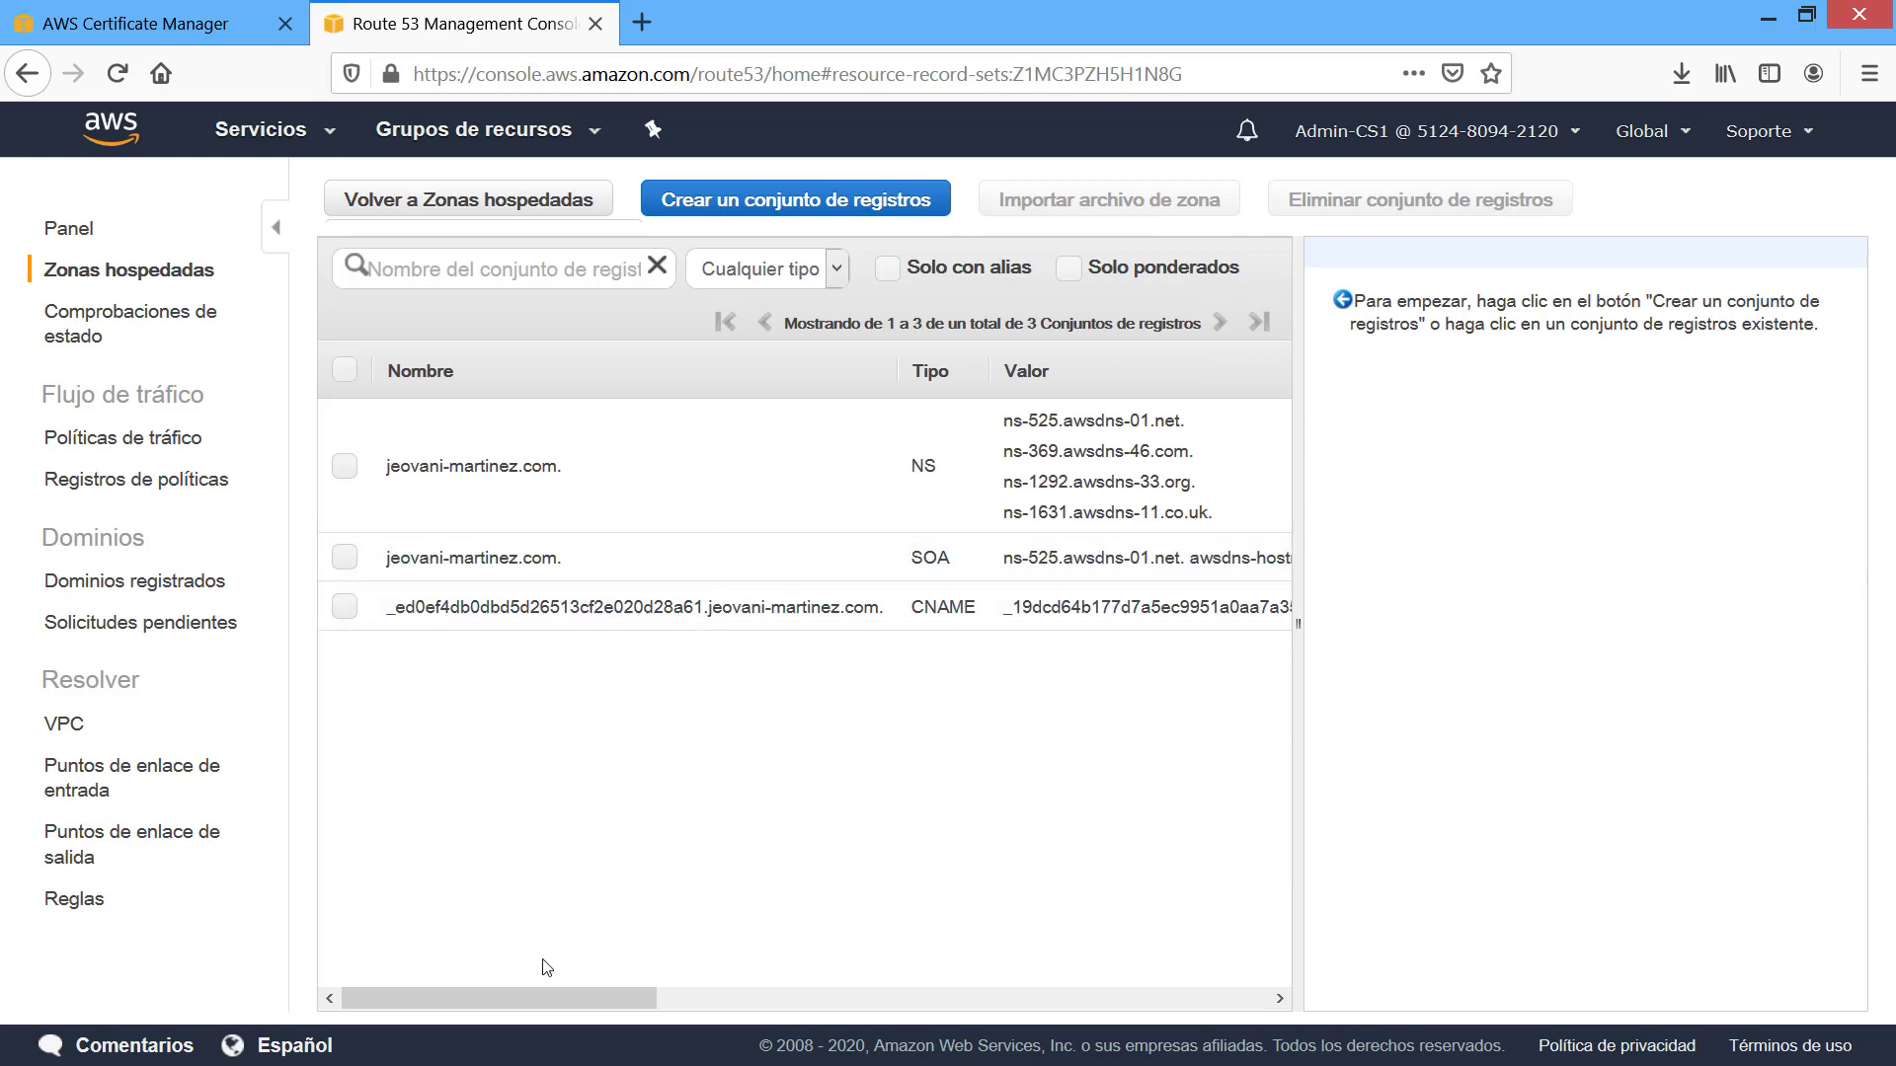
pyautogui.moveTo(542, 999); pyautogui.dragTo(1152, 999)
pyautogui.click(664, 998)
# Start another CNAME record set, named with the www domain's record name from DNS_Configuration.csv through "www", without the domain suffix.
pyautogui.click(855, 183)
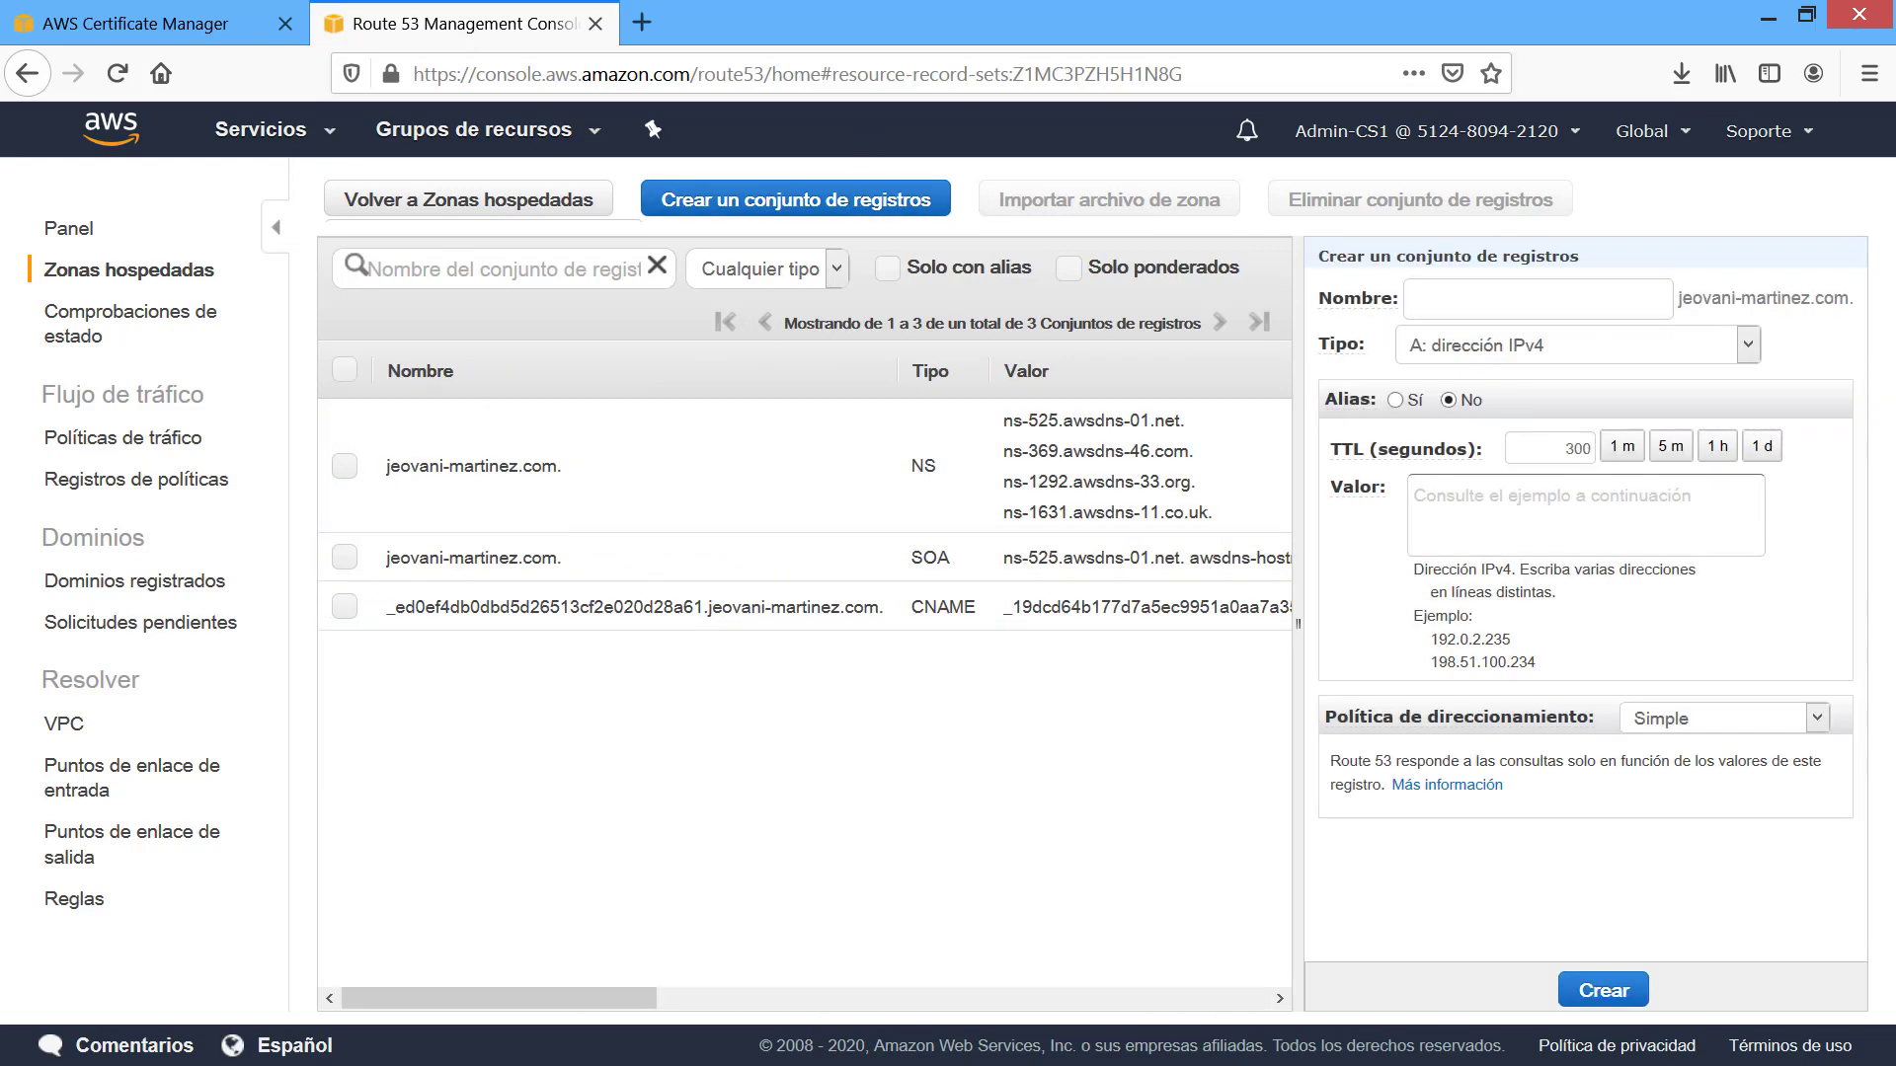
pyautogui.hotkey('alt', 'Tab')
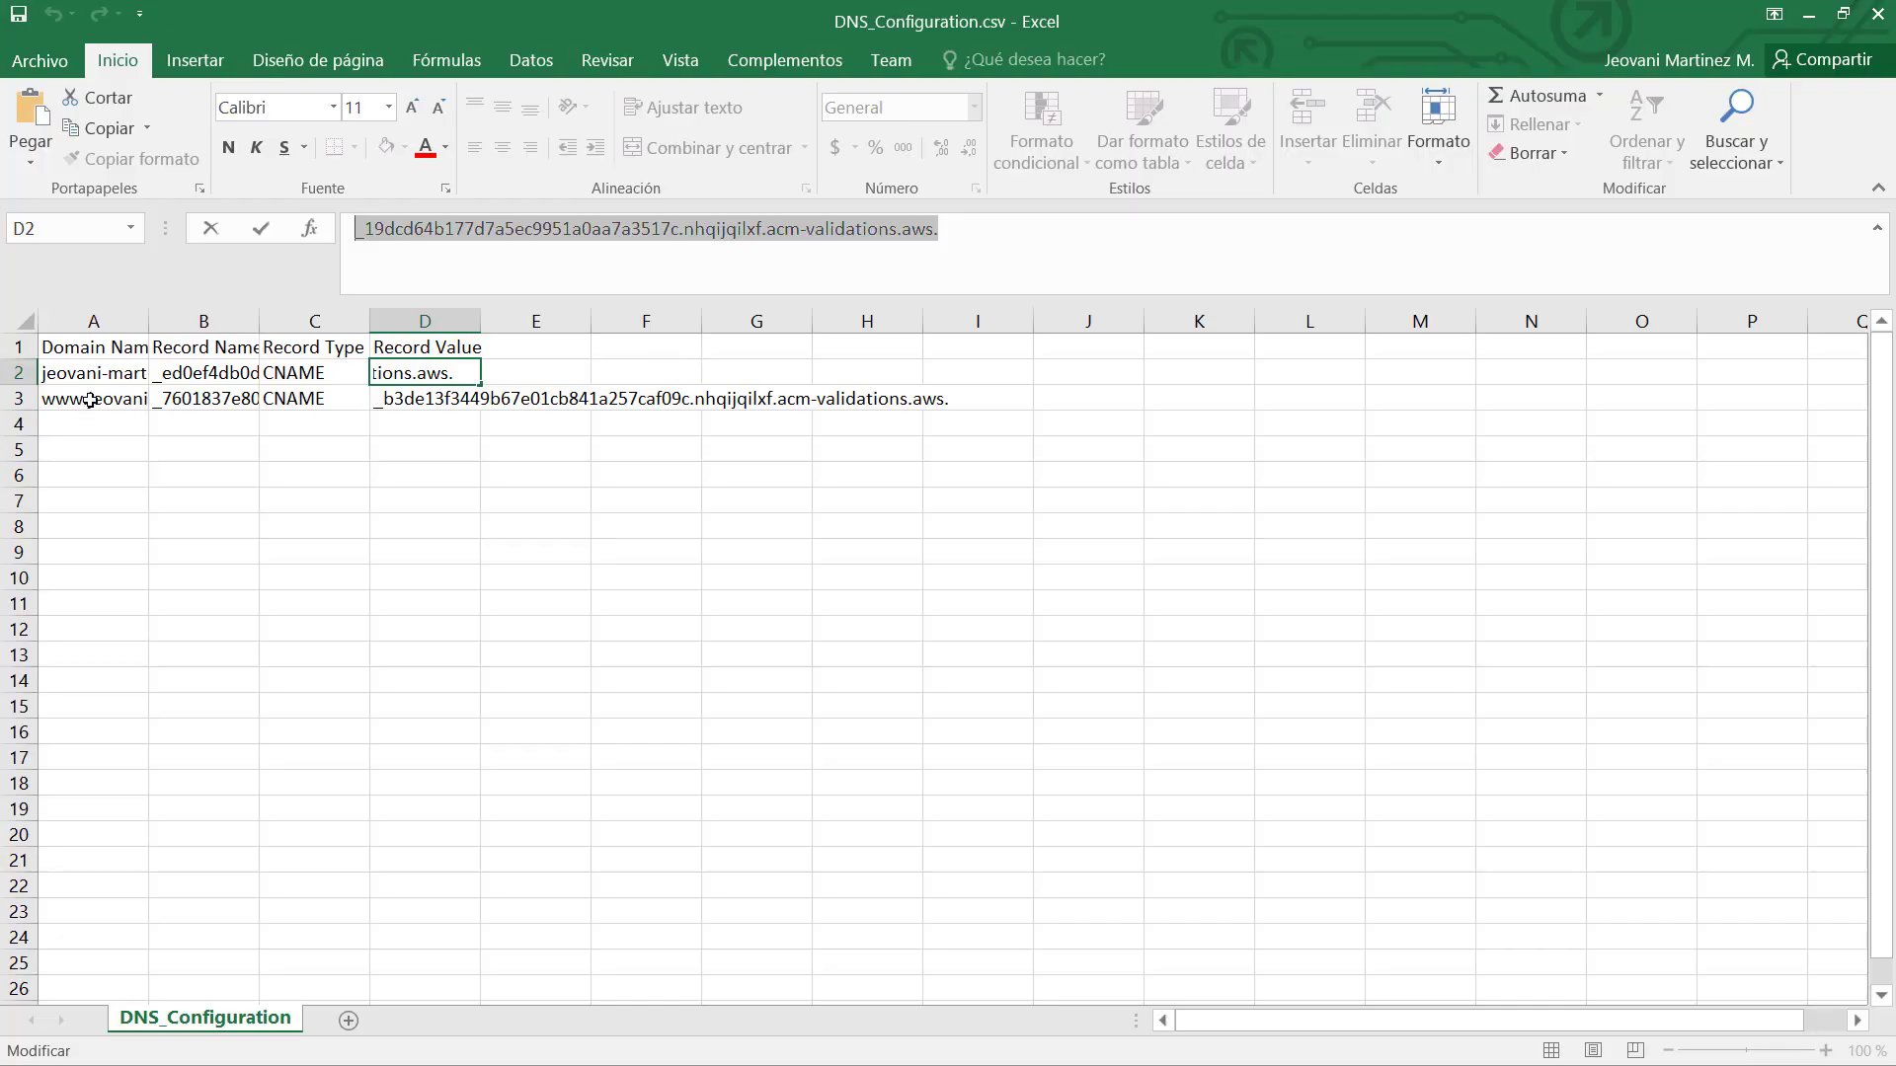
pyautogui.click(90, 400)
pyautogui.click(219, 399)
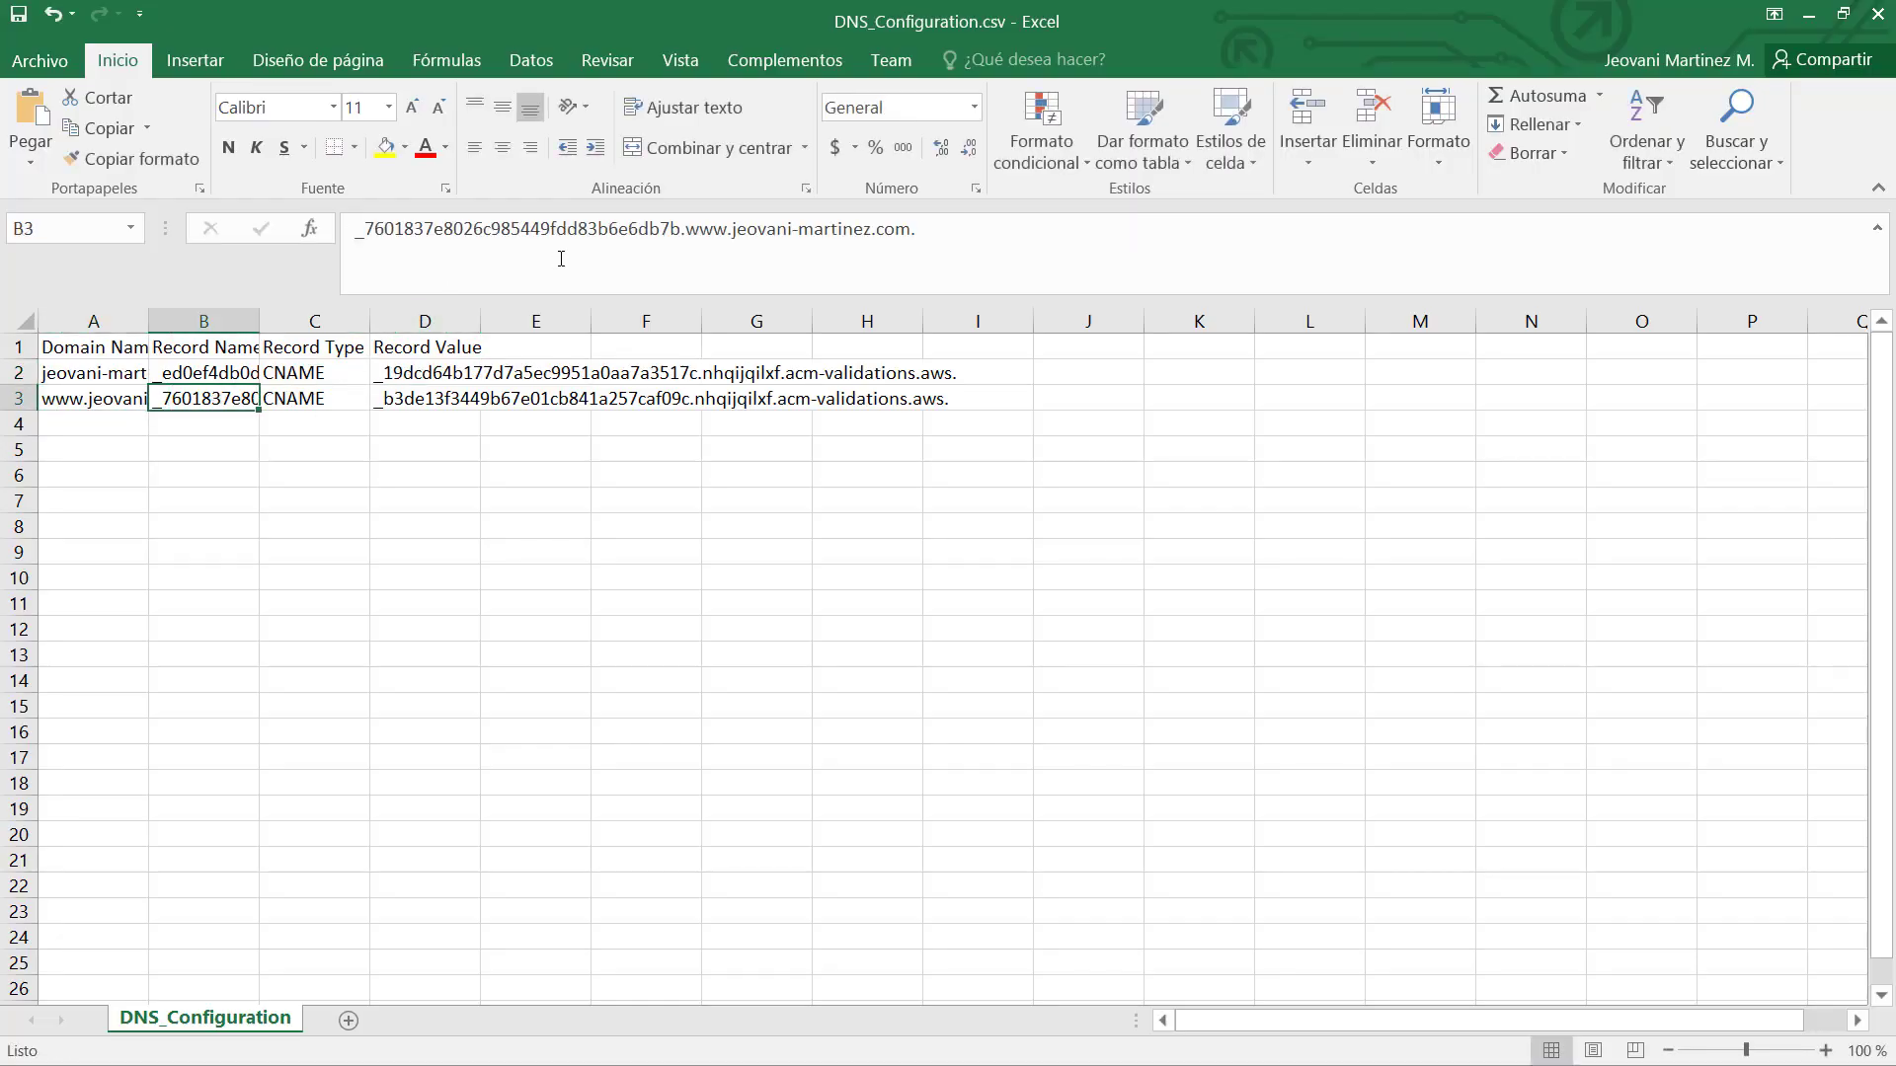
pyautogui.moveTo(356, 234); pyautogui.dragTo(731, 219)
pyautogui.hotkey('ctrl', 'c')
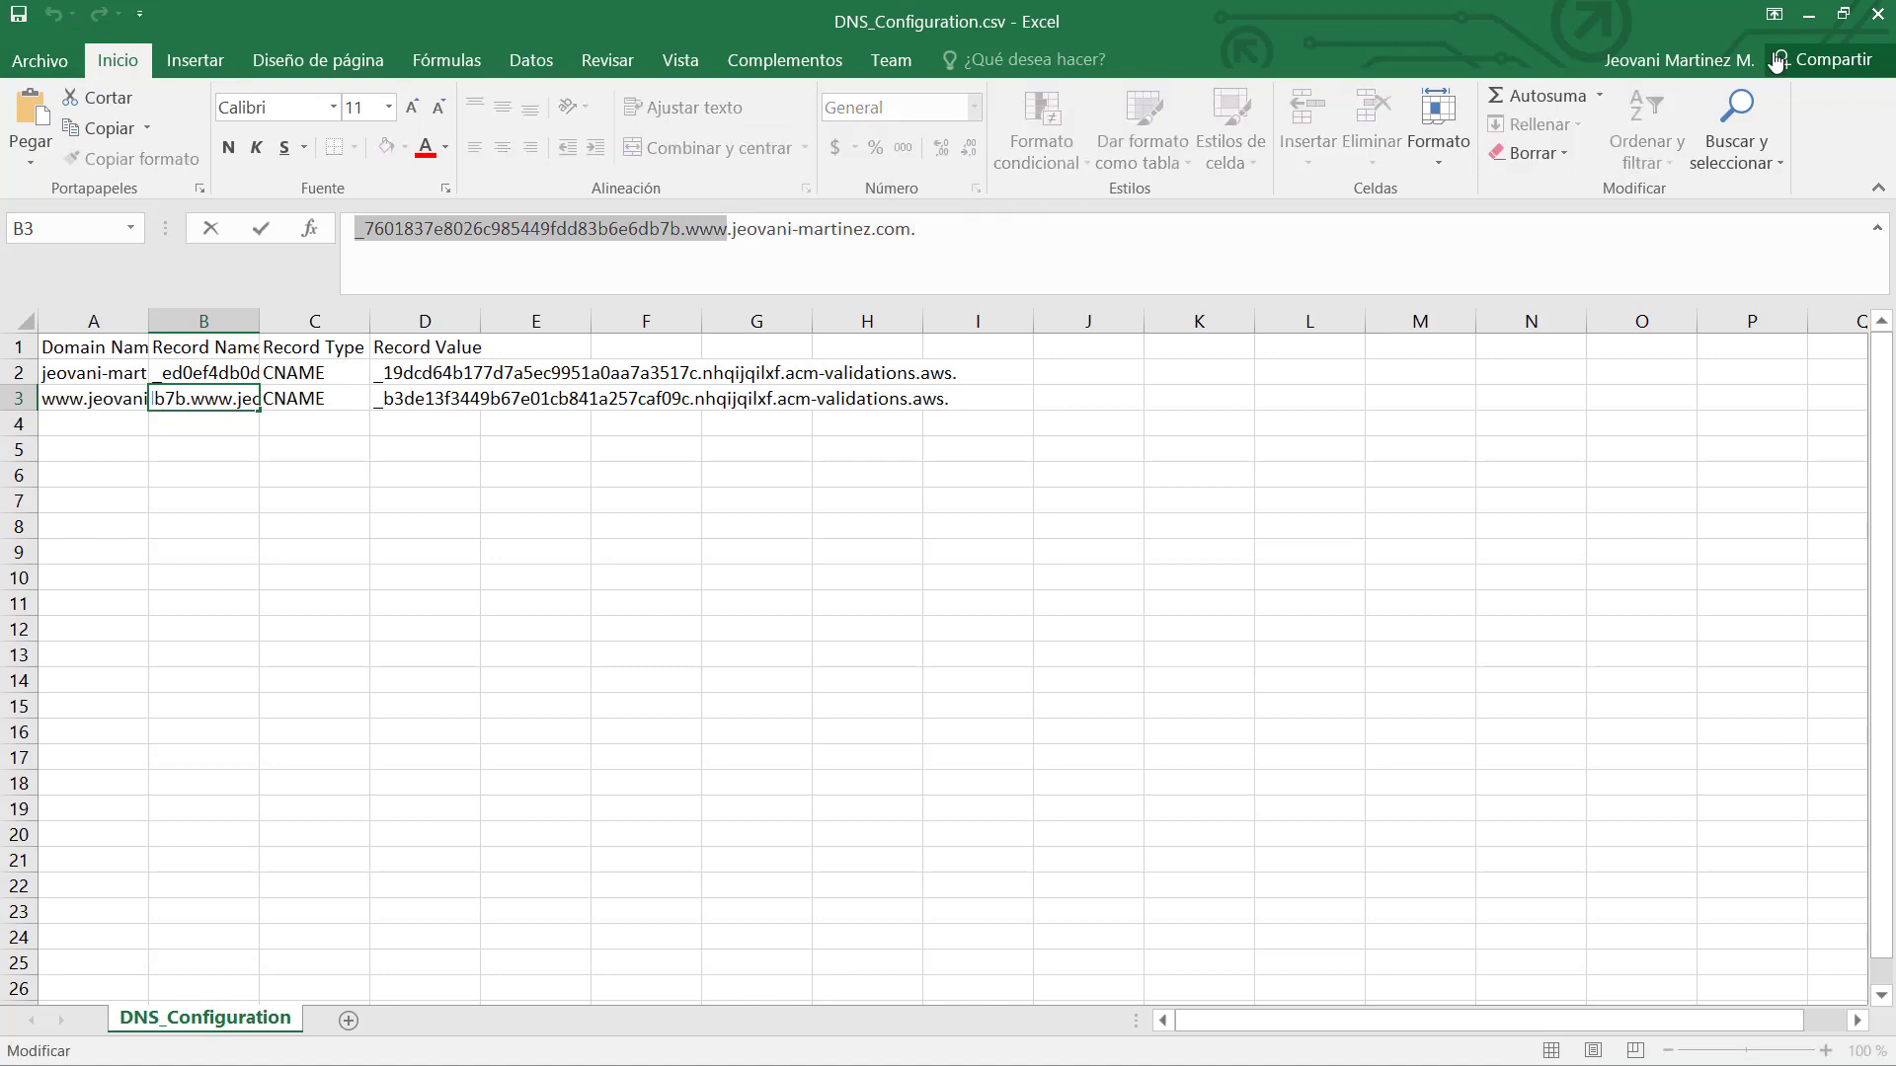
pyautogui.hotkey('alt', 'Tab')
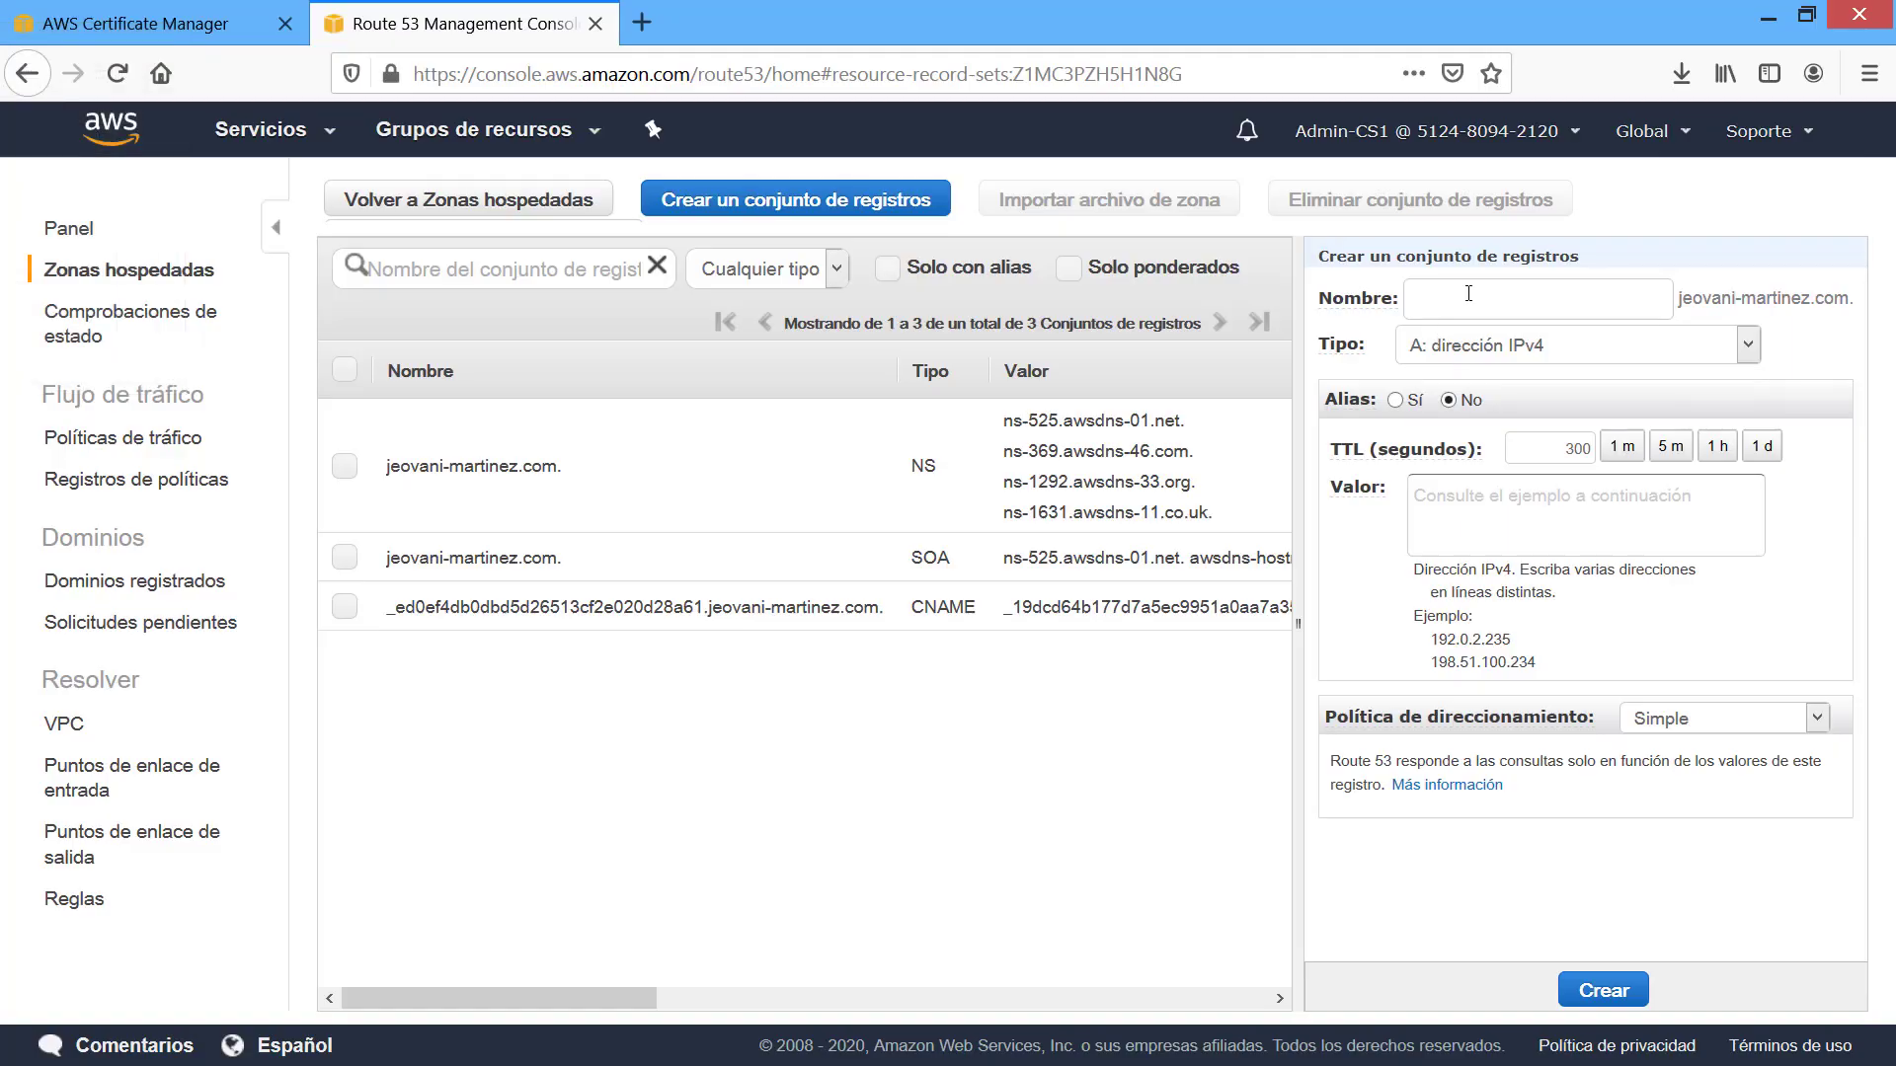
pyautogui.hotkey('ctrl', 'v')
pyautogui.click(1535, 344)
pyautogui.click(1318, 422)
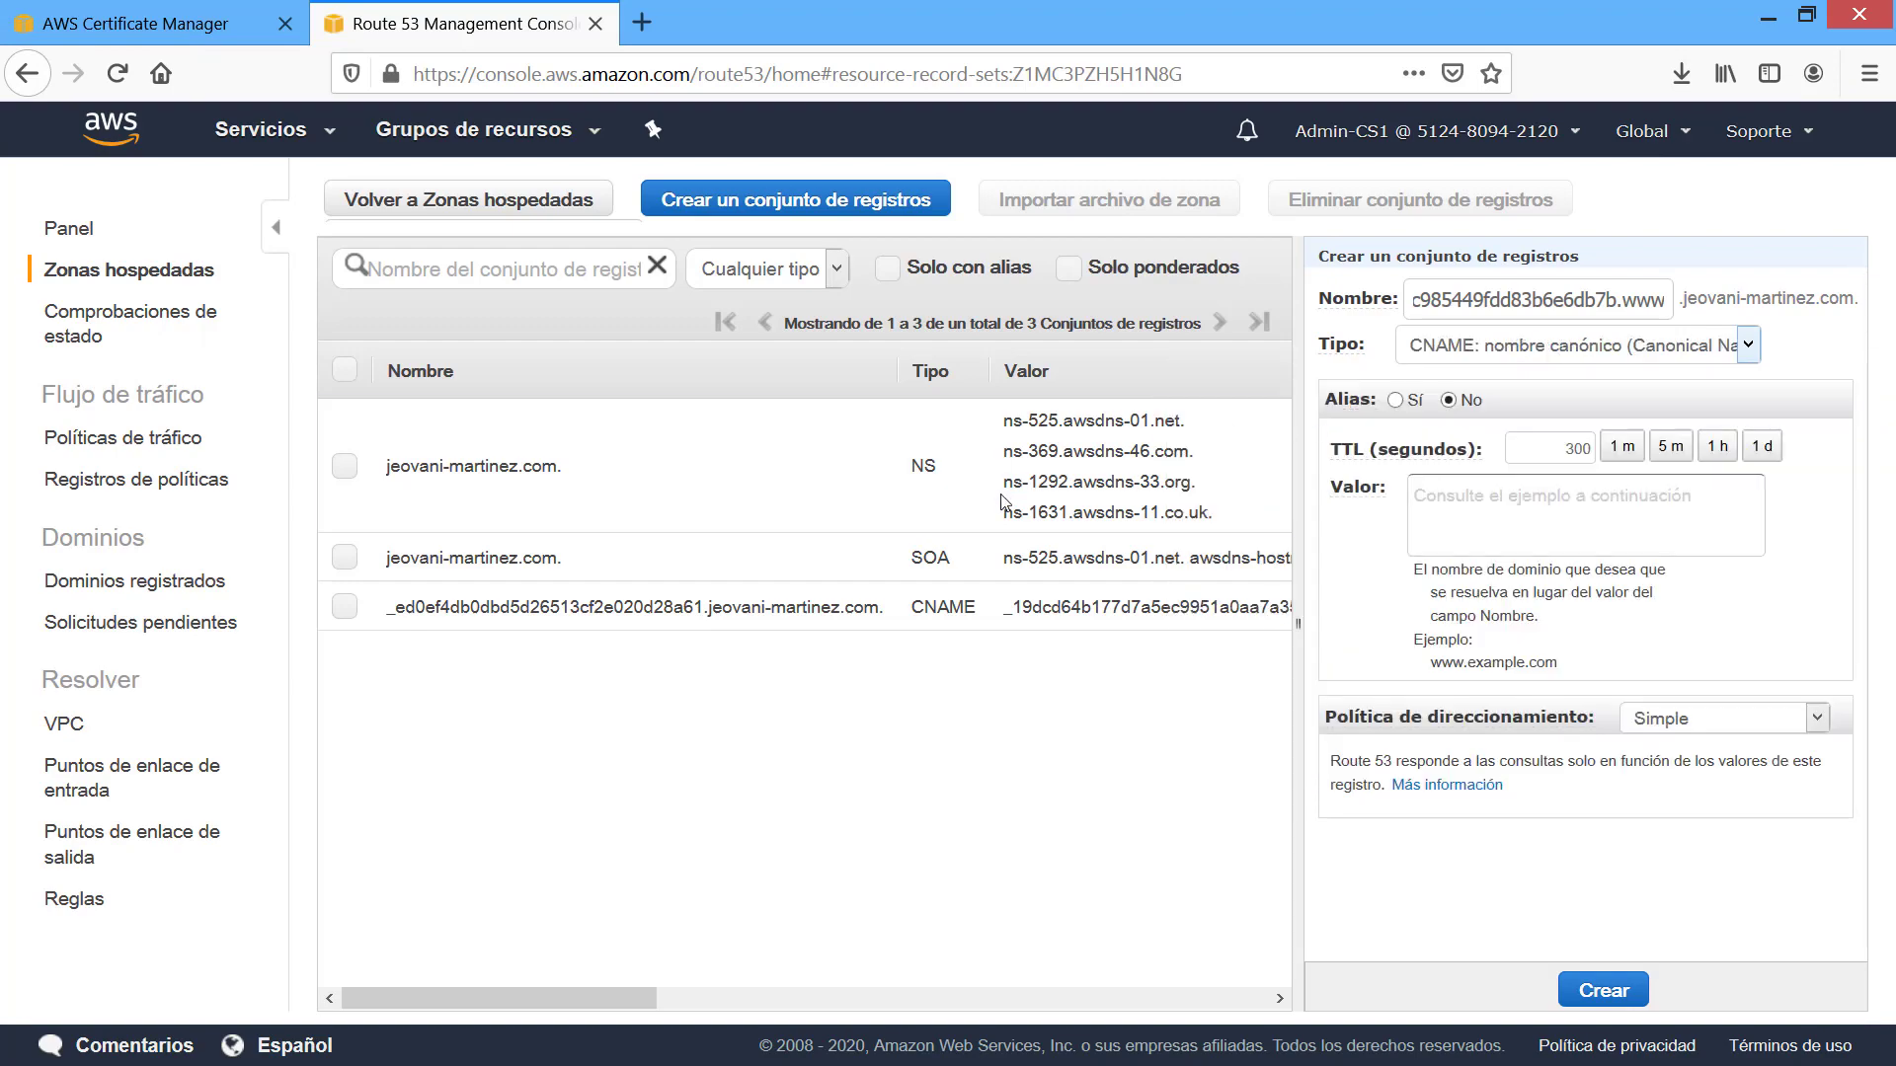
# Copy the www domain's record value from DNS_Configuration.csv in Excel into the Route 53 record's value and create the record set.
pyautogui.hotkey('alt', 'Tab')
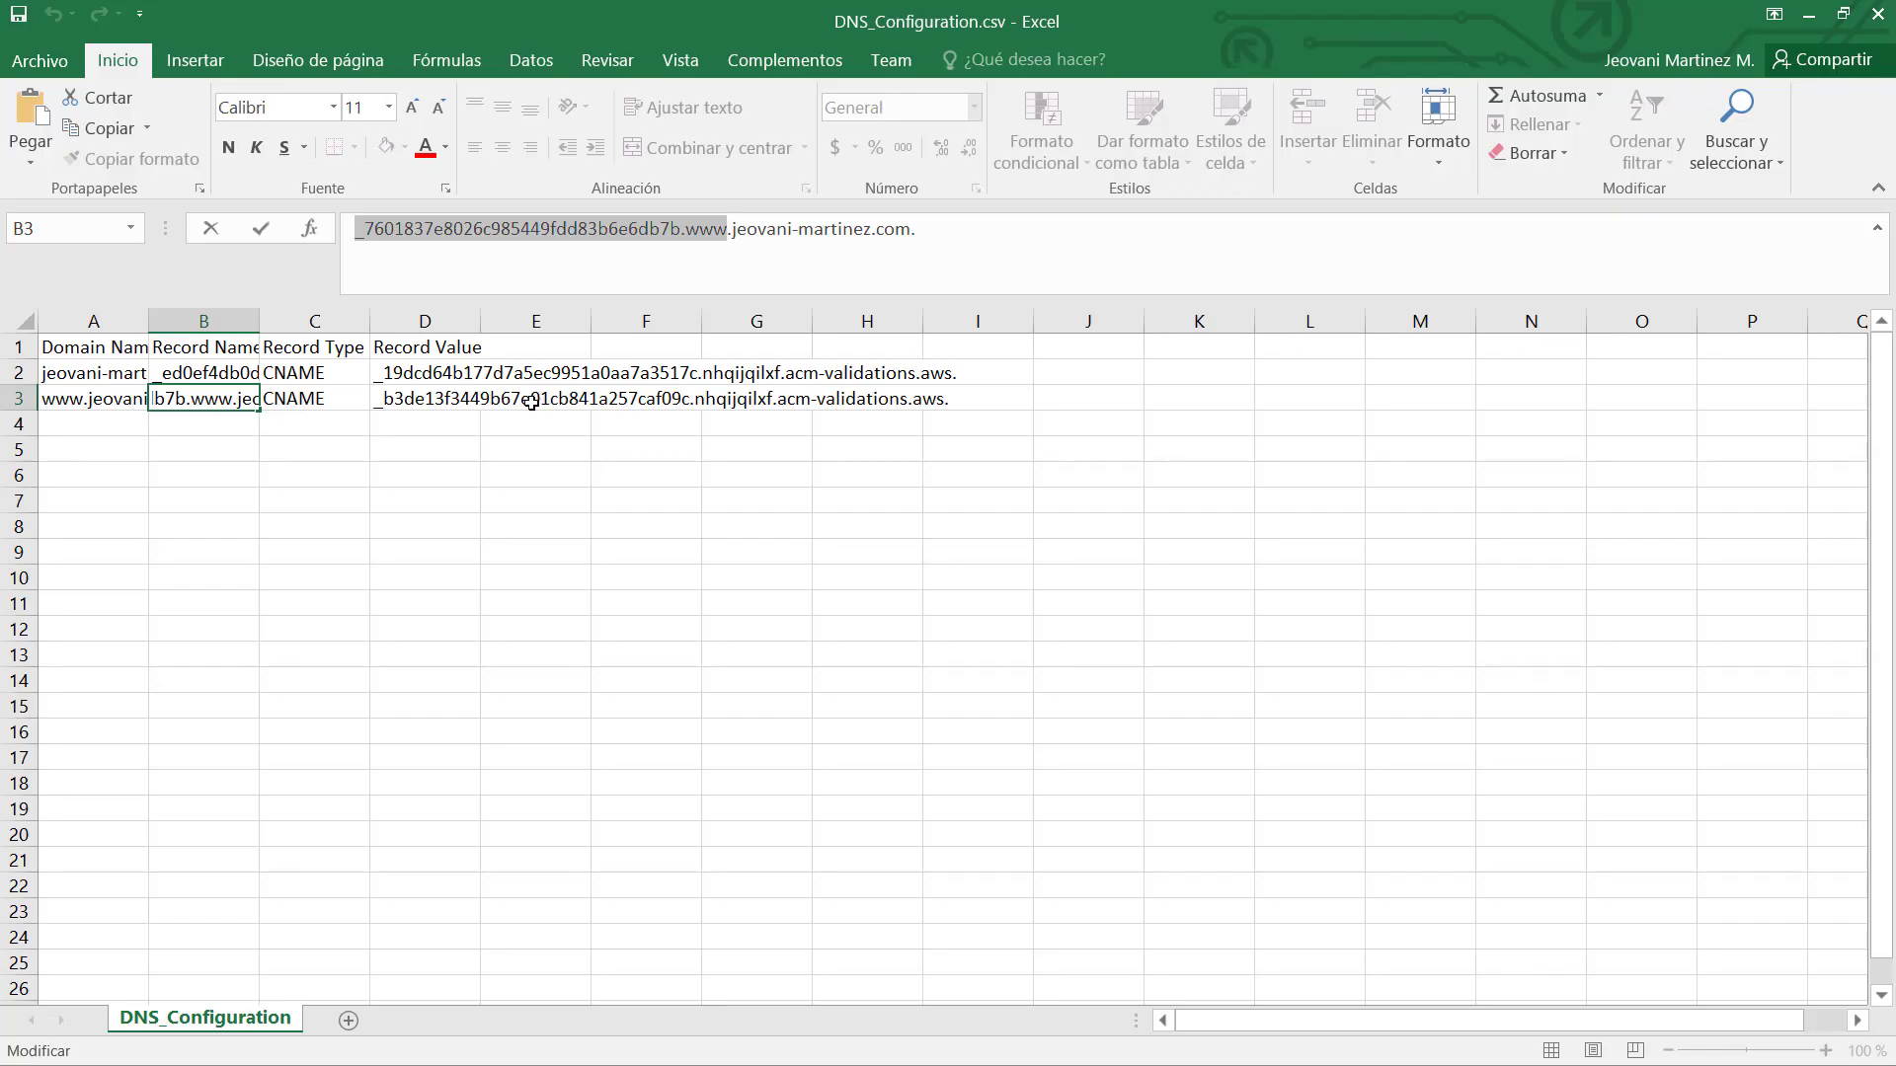
pyautogui.click(531, 402)
pyautogui.moveTo(931, 228); pyautogui.dragTo(257, 135)
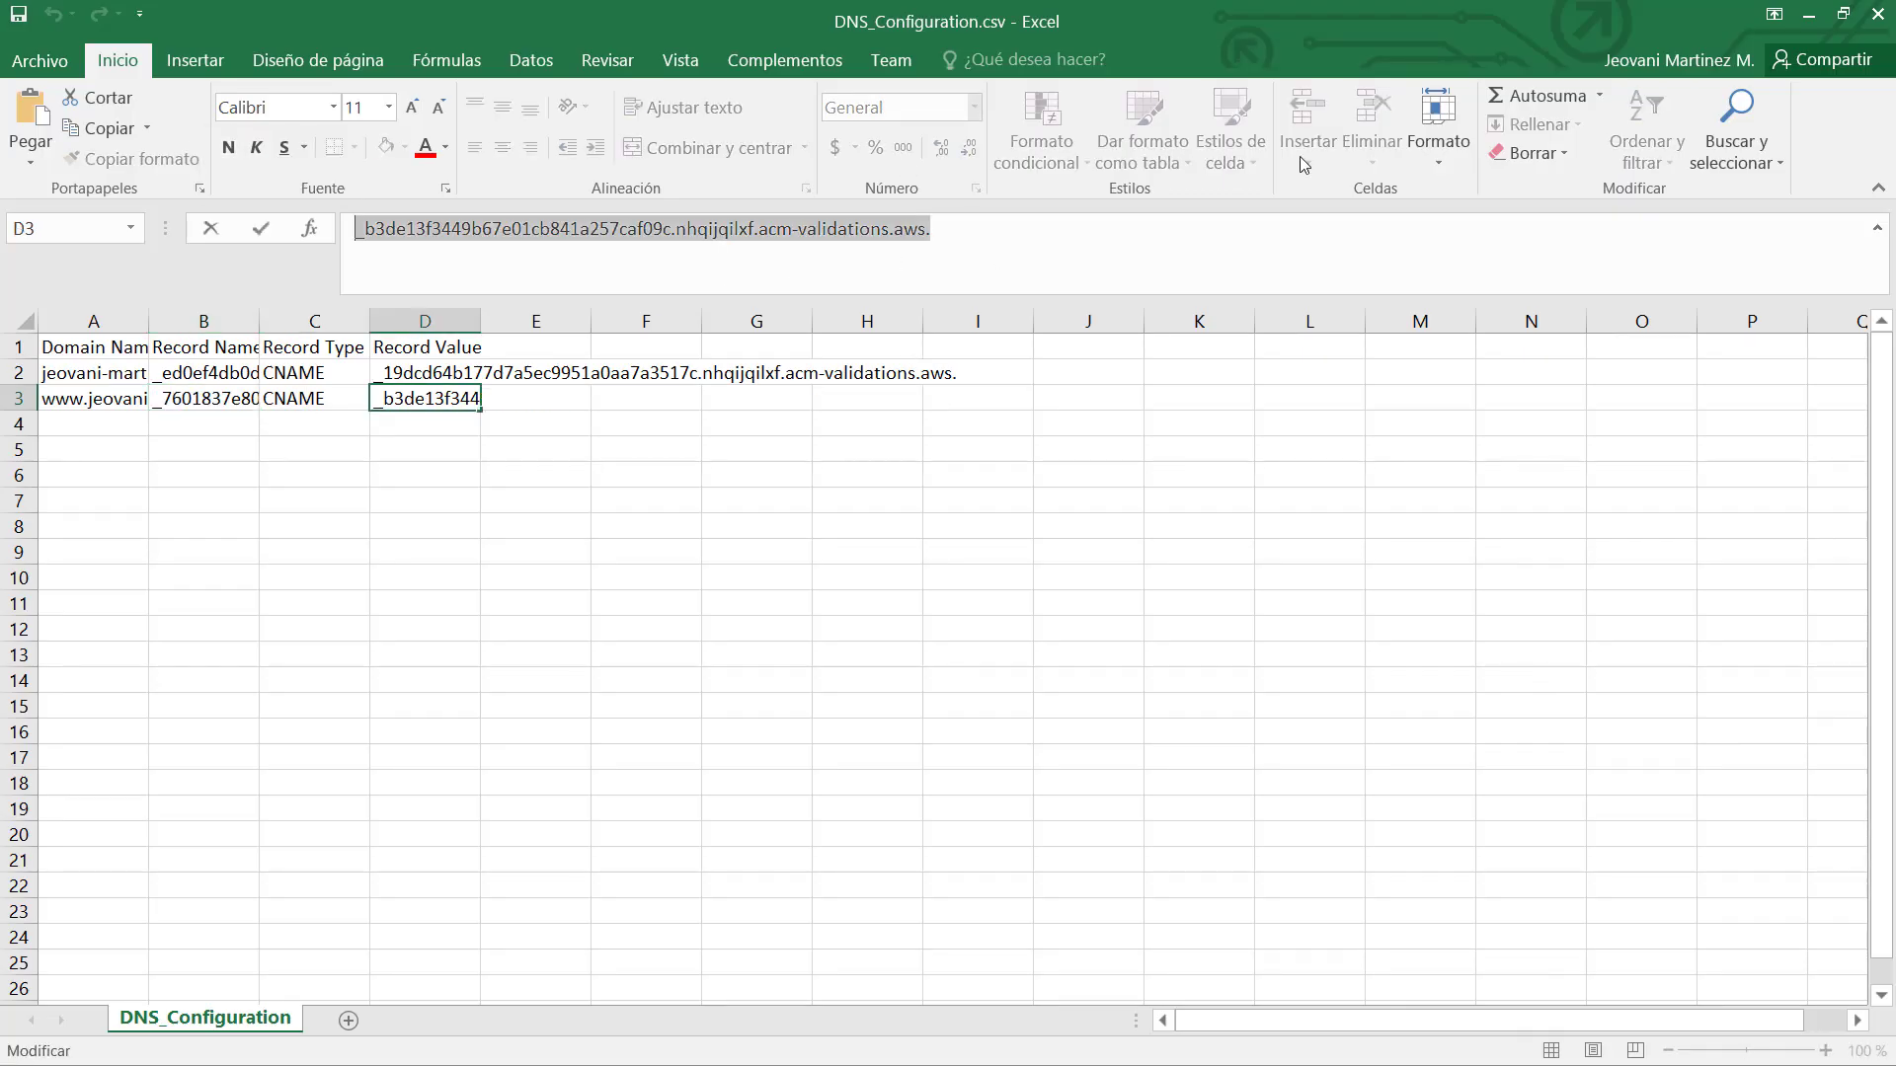
pyautogui.hotkey('ctrl', 'c')
pyautogui.hotkey('alt', 'Tab')
pyautogui.click(1540, 499)
pyautogui.hotkey('ctrl', 'v')
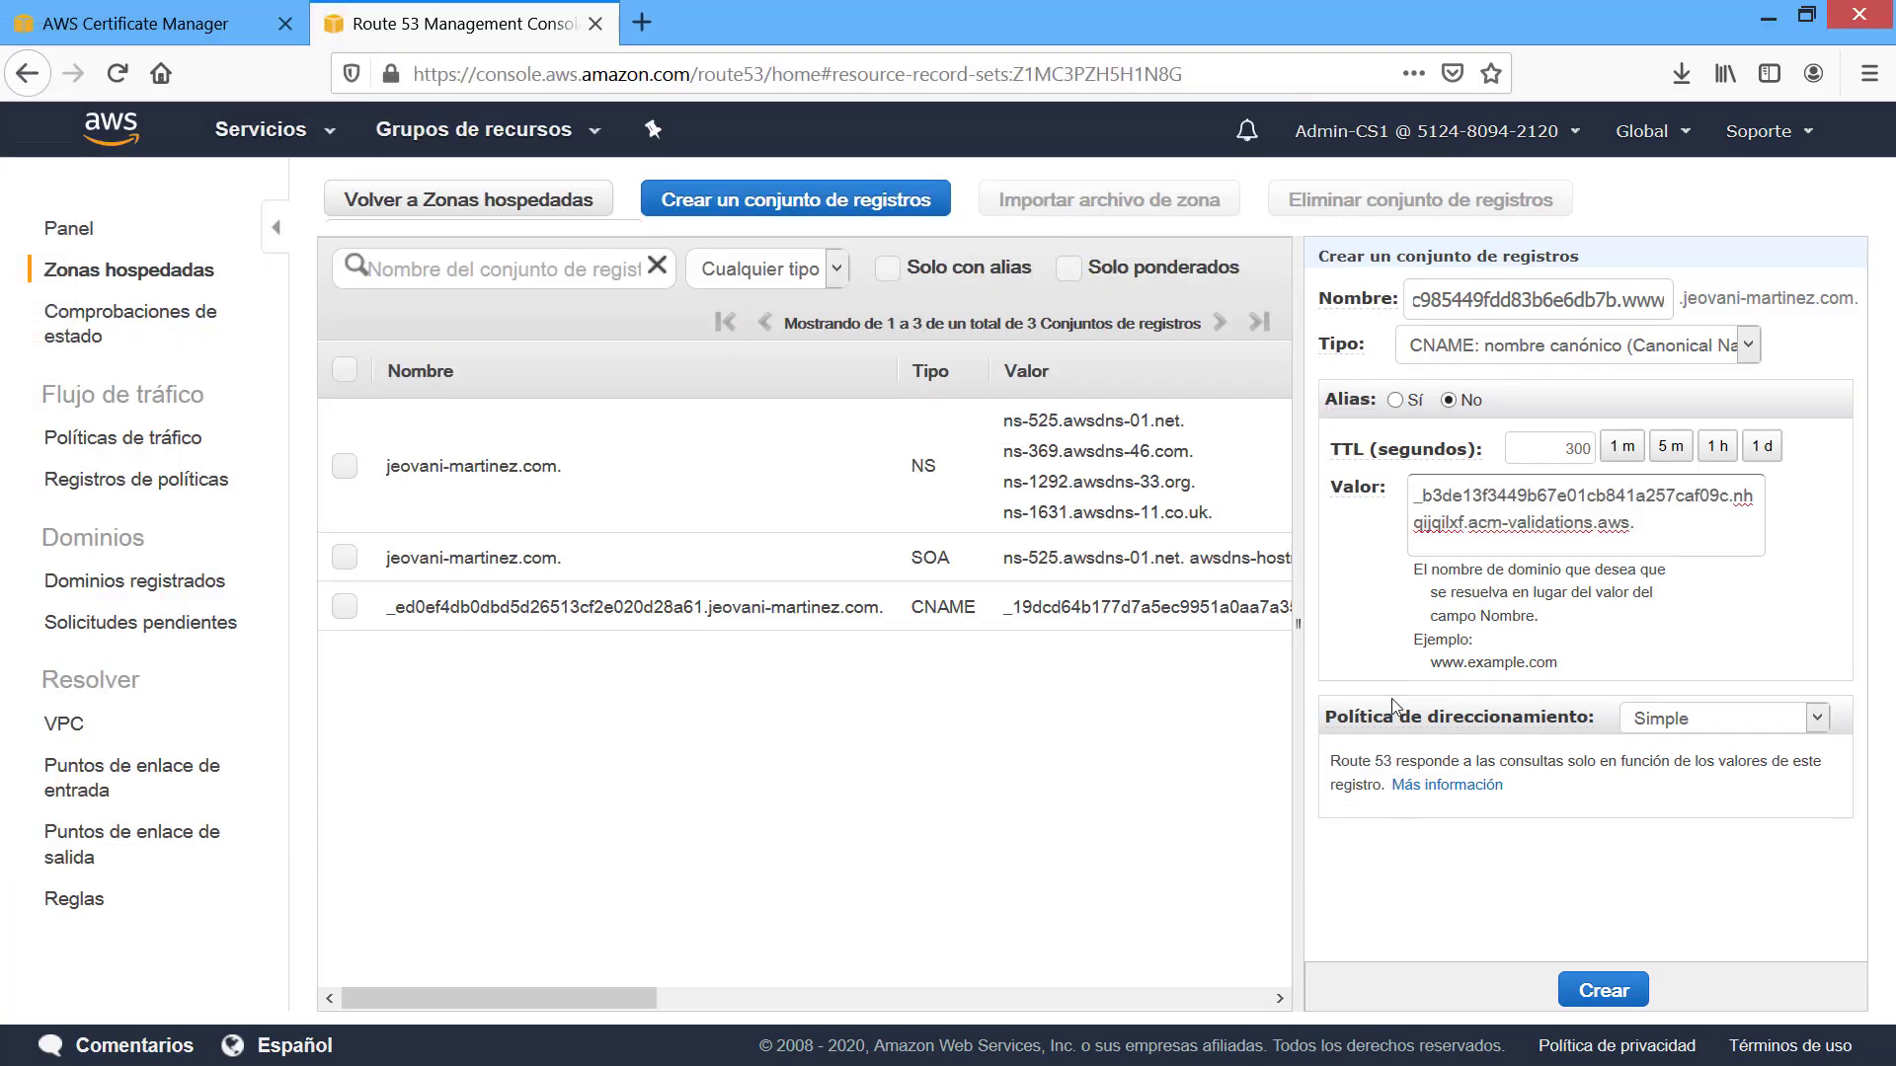
pyautogui.click(1601, 993)
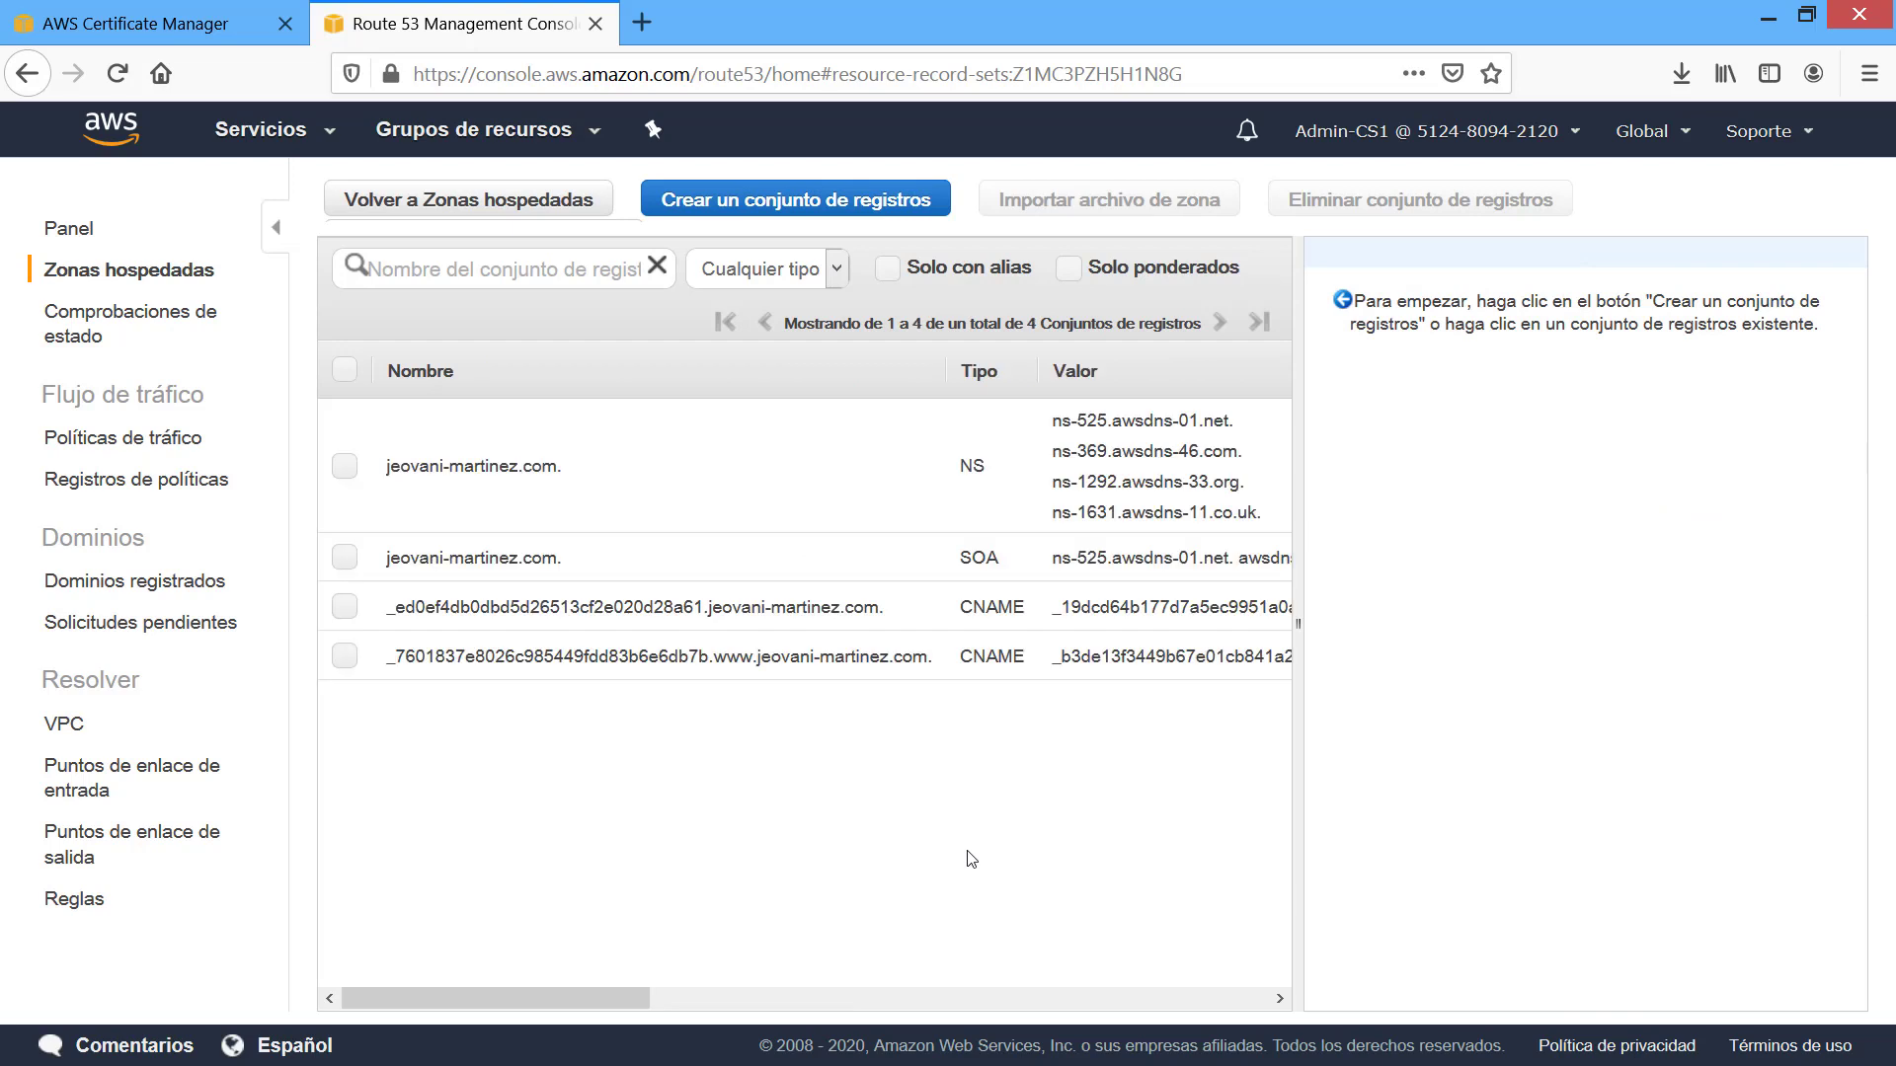
pyautogui.moveTo(592, 999); pyautogui.dragTo(1062, 1002)
pyautogui.moveTo(837, 966); pyautogui.dragTo(452, 932)
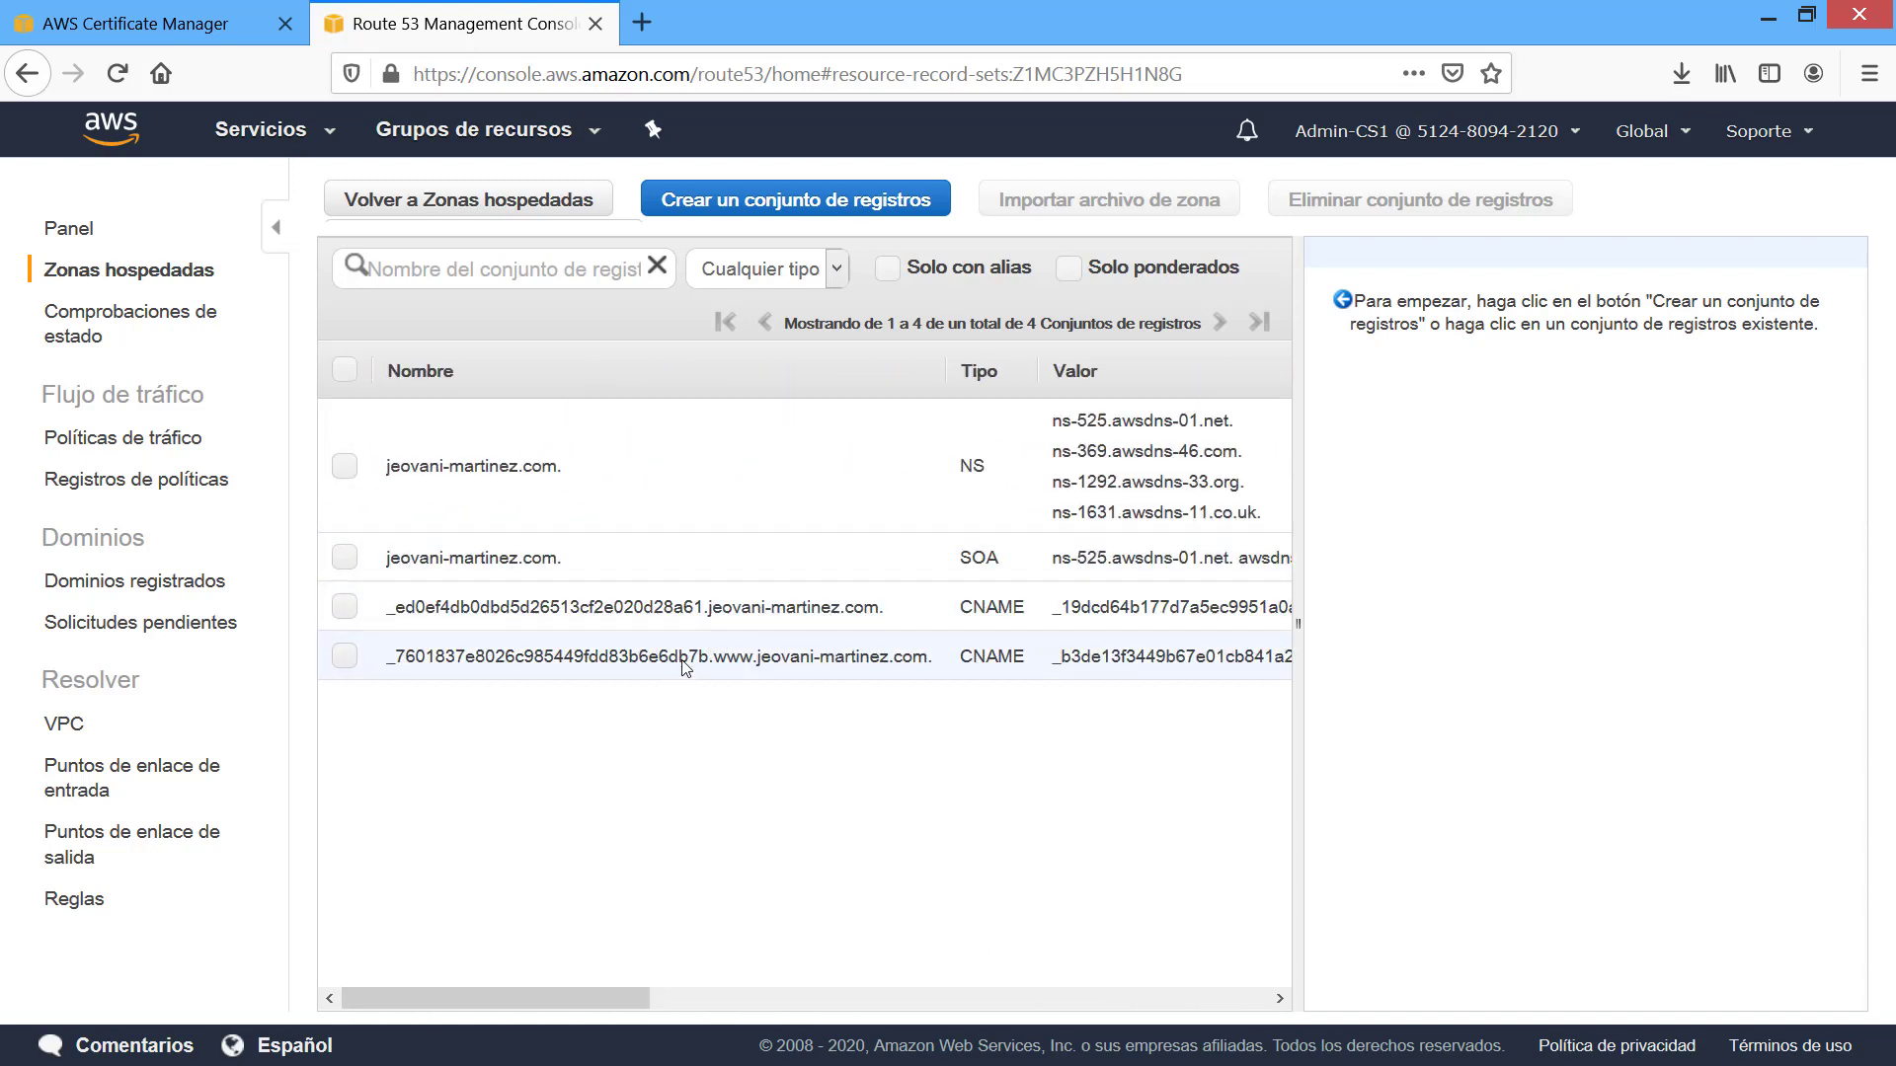
# Return to the certificate request in AWS Certificate Manager, complete the validation step, and review the certificate's status in the certificate list.
pyautogui.click(148, 23)
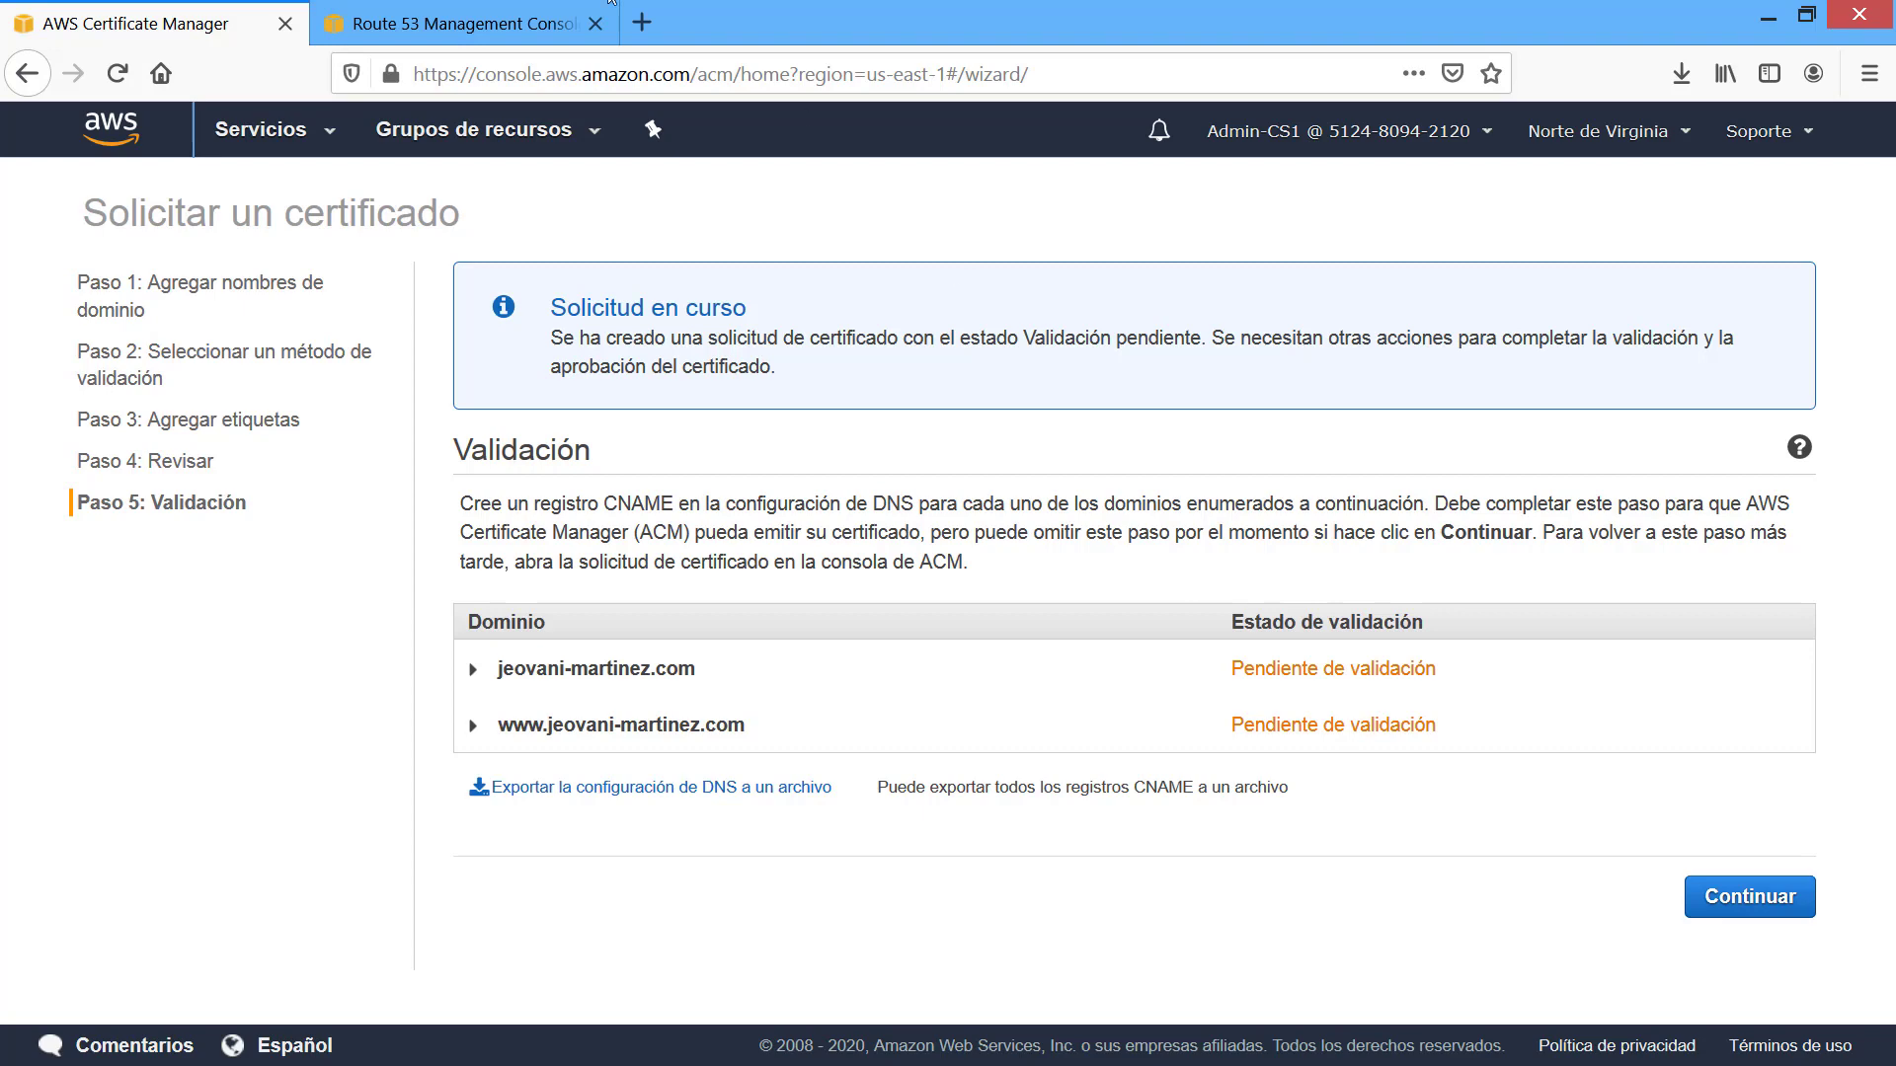
pyautogui.click(501, 13)
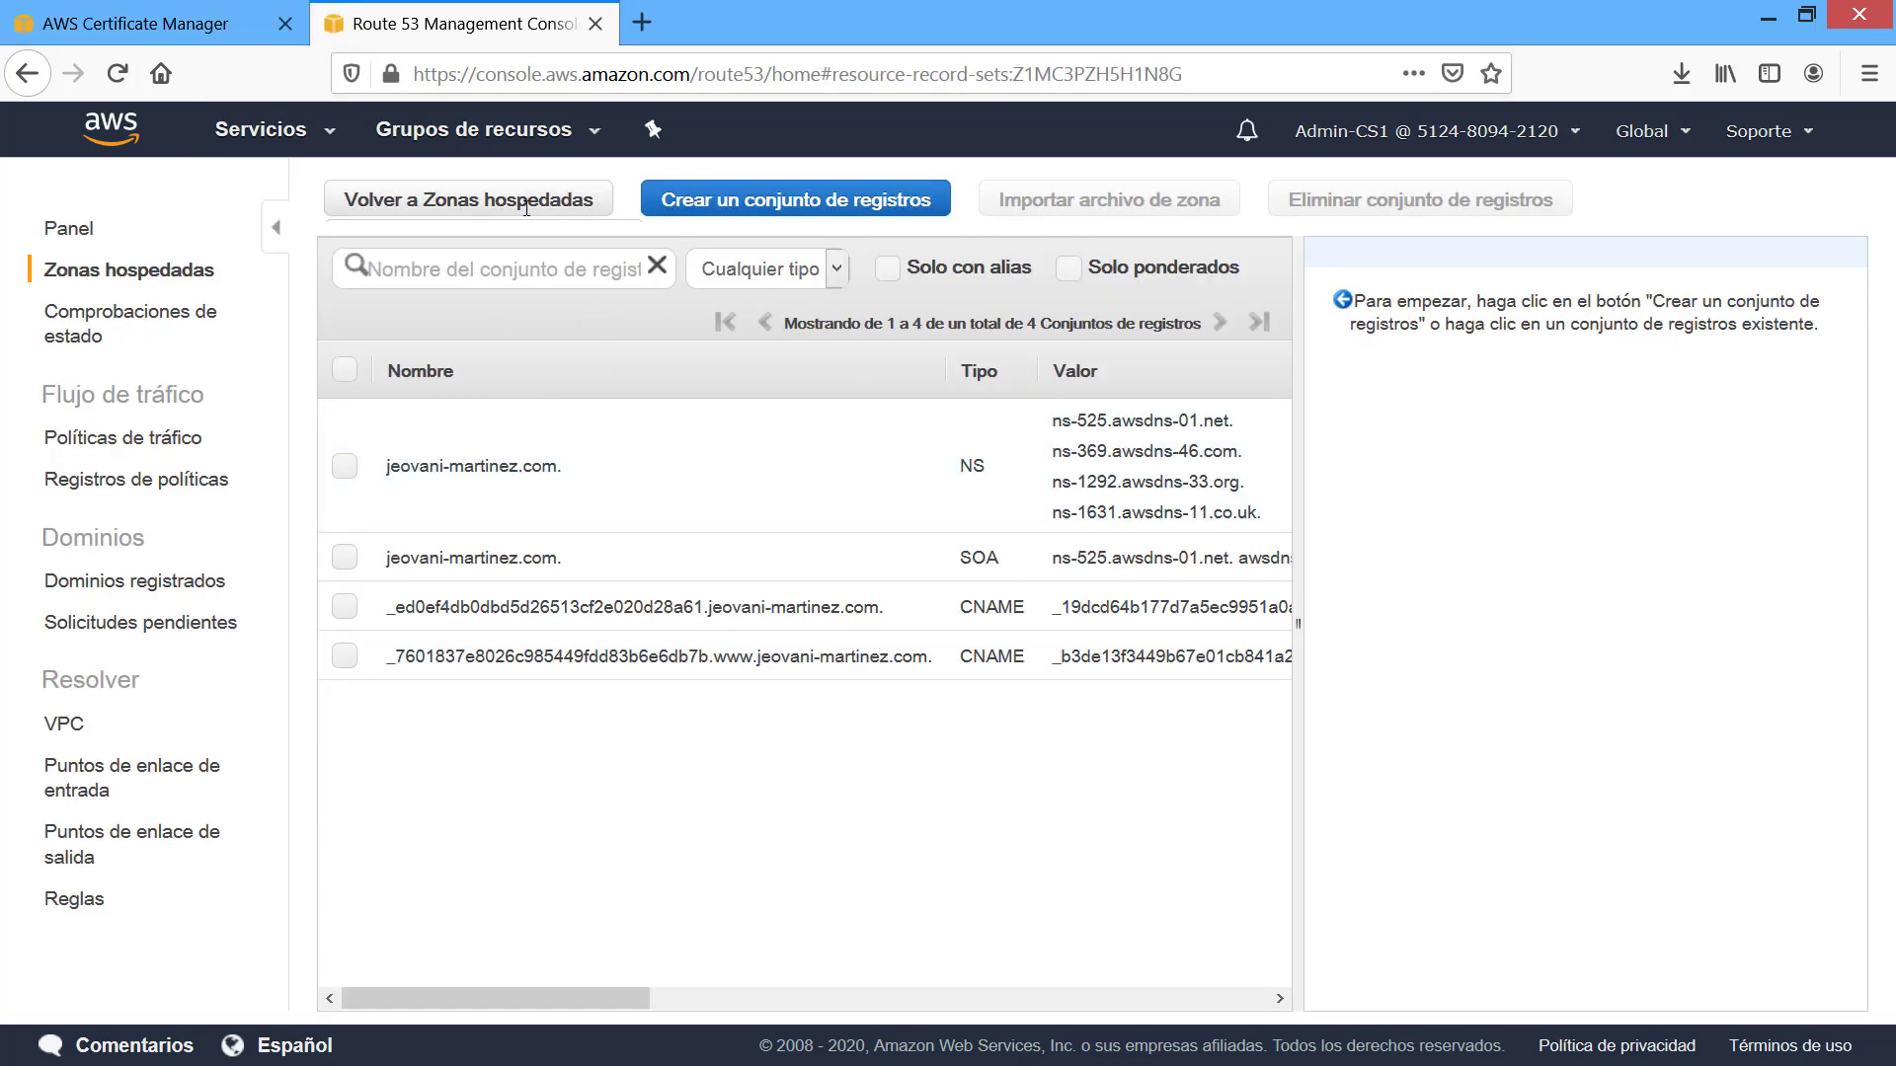
pyautogui.click(176, 22)
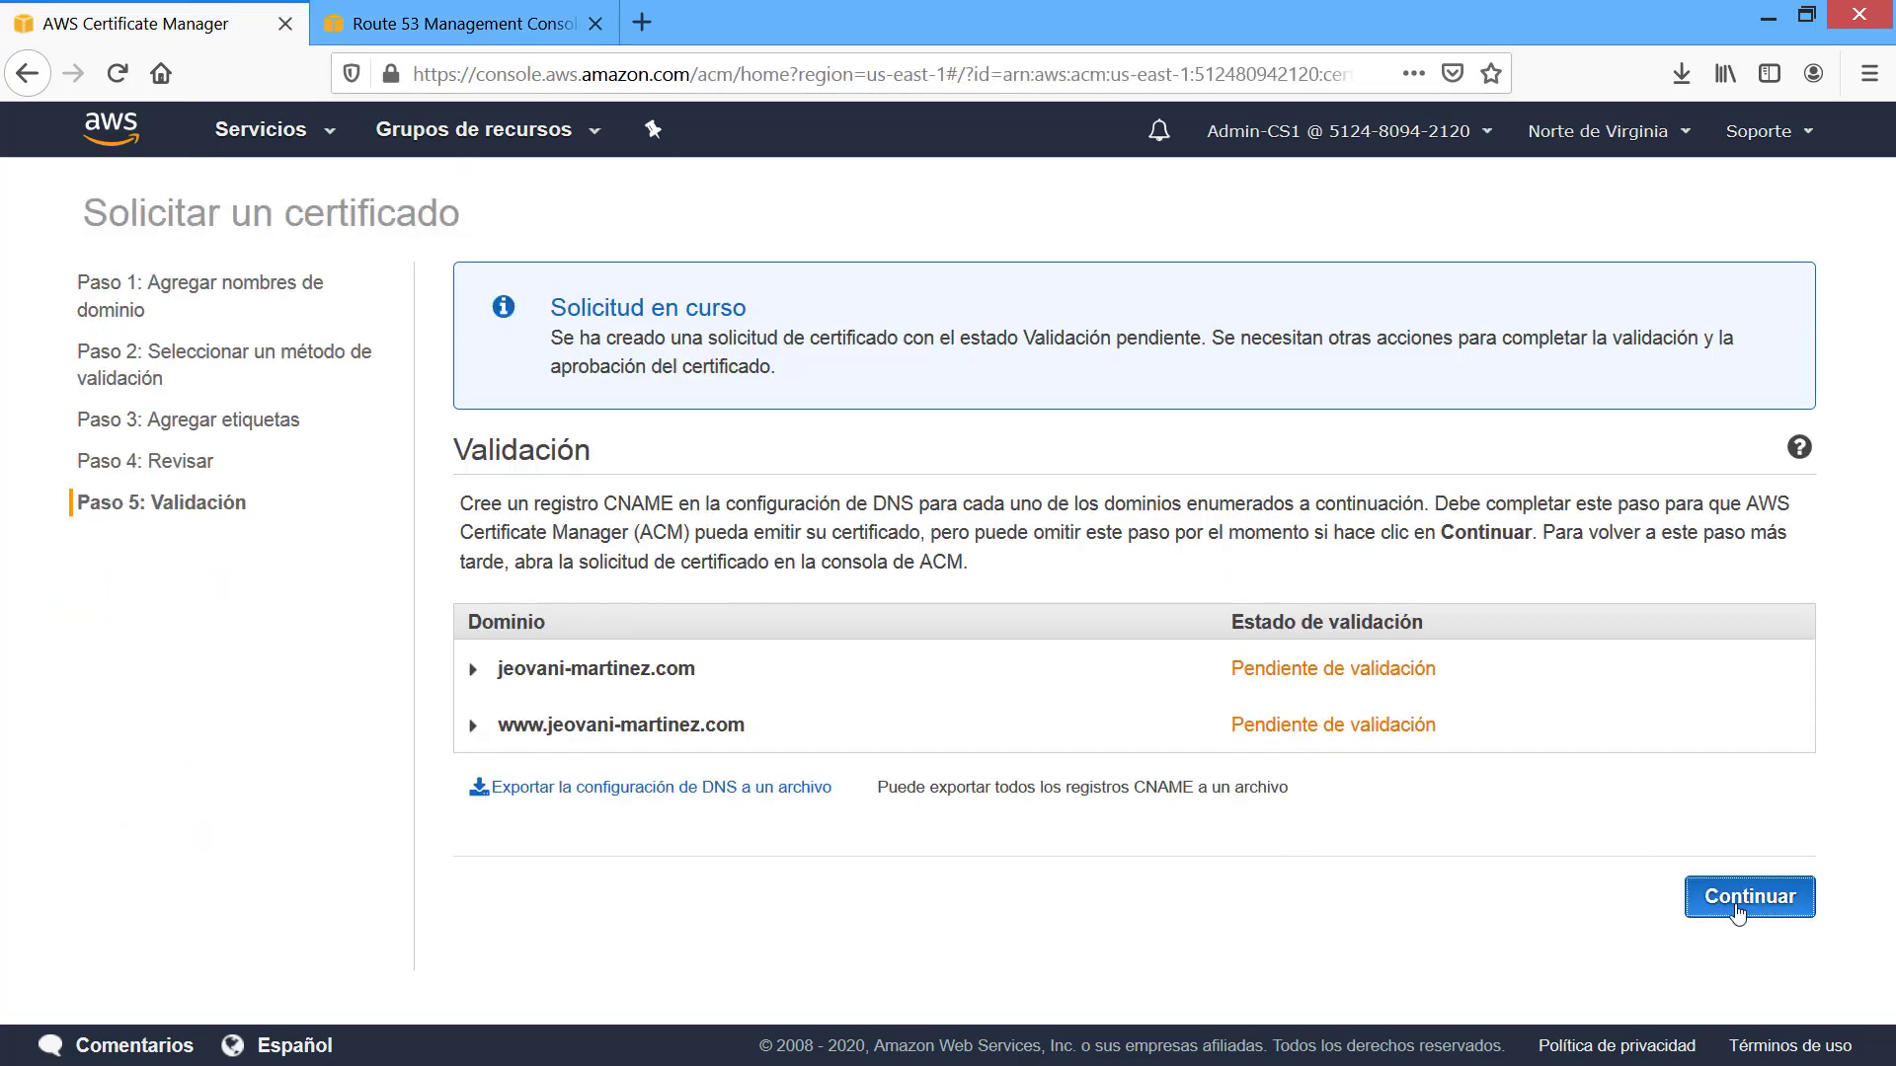
pyautogui.click(1749, 896)
pyautogui.scroll(-1, 1106, 691)
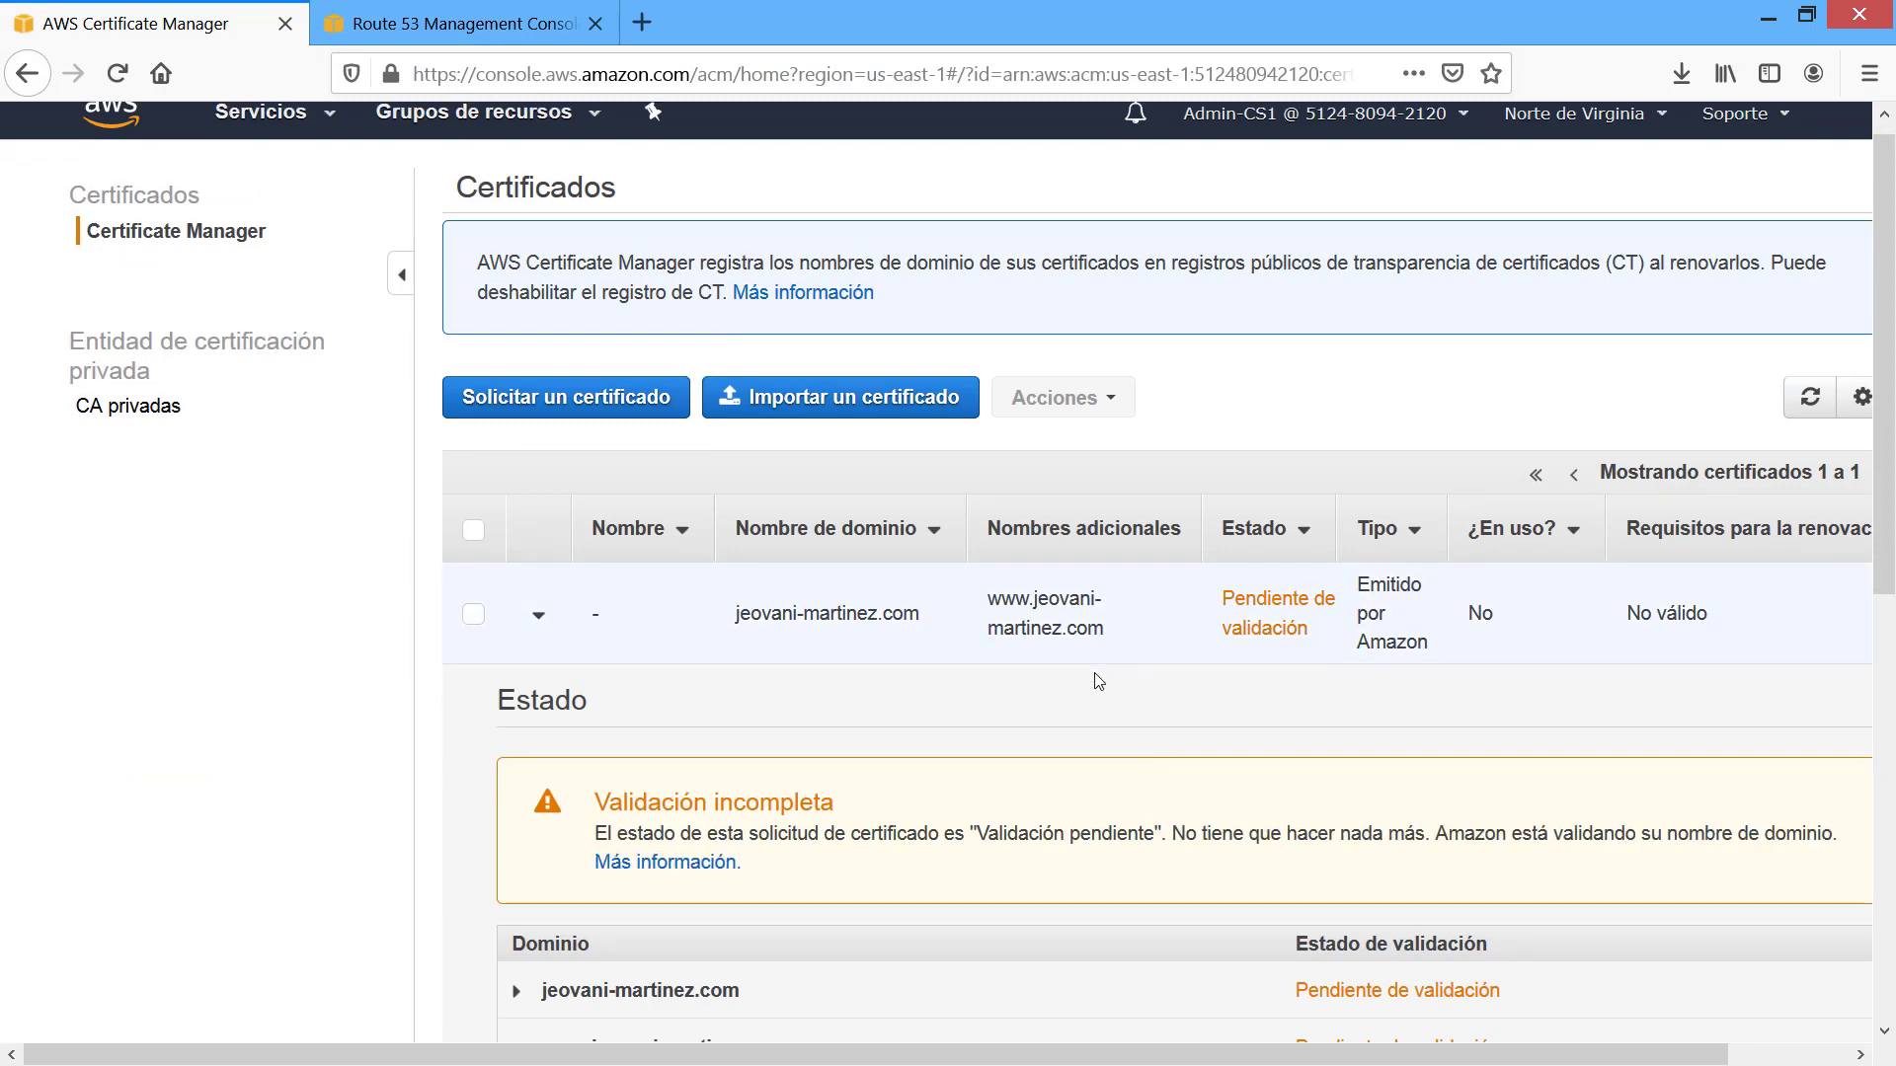
pyautogui.scroll(-7, 1095, 679)
pyautogui.scroll(6, 1092, 677)
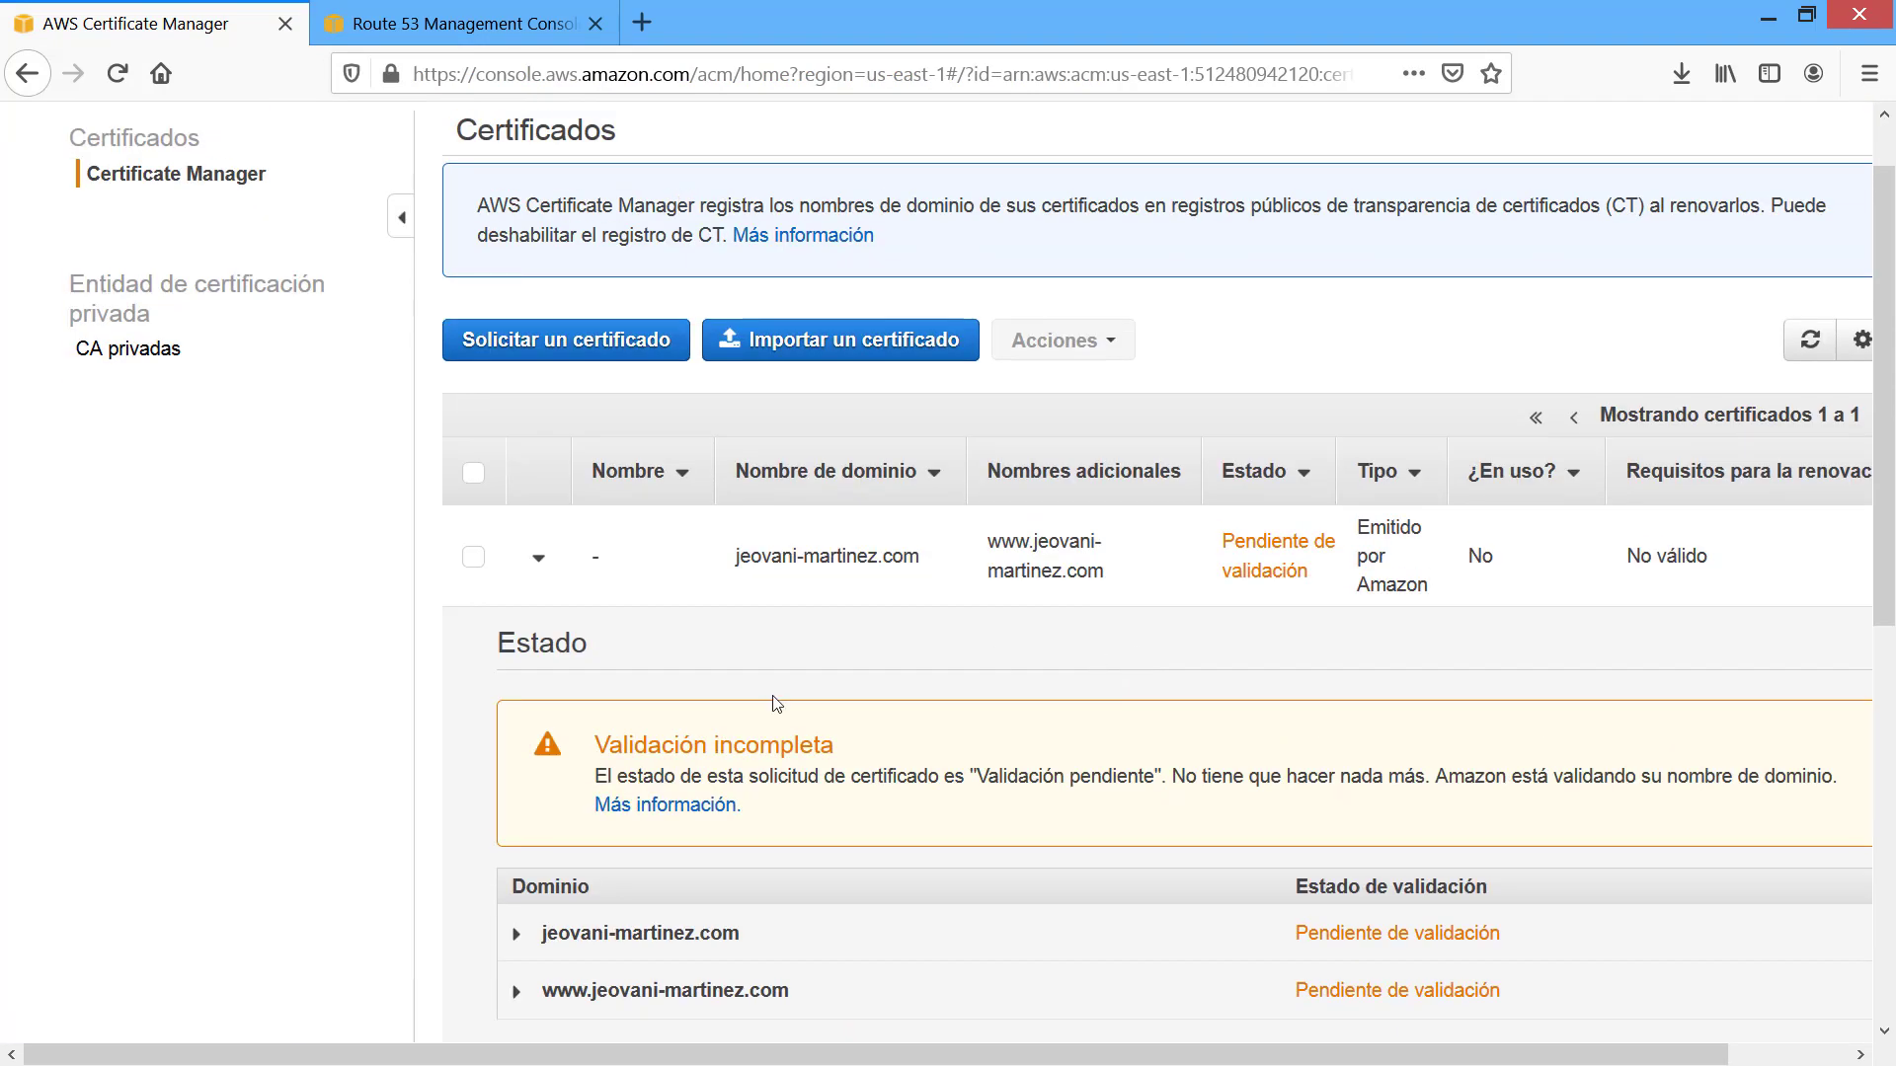
pyautogui.scroll(-2, 635, 743)
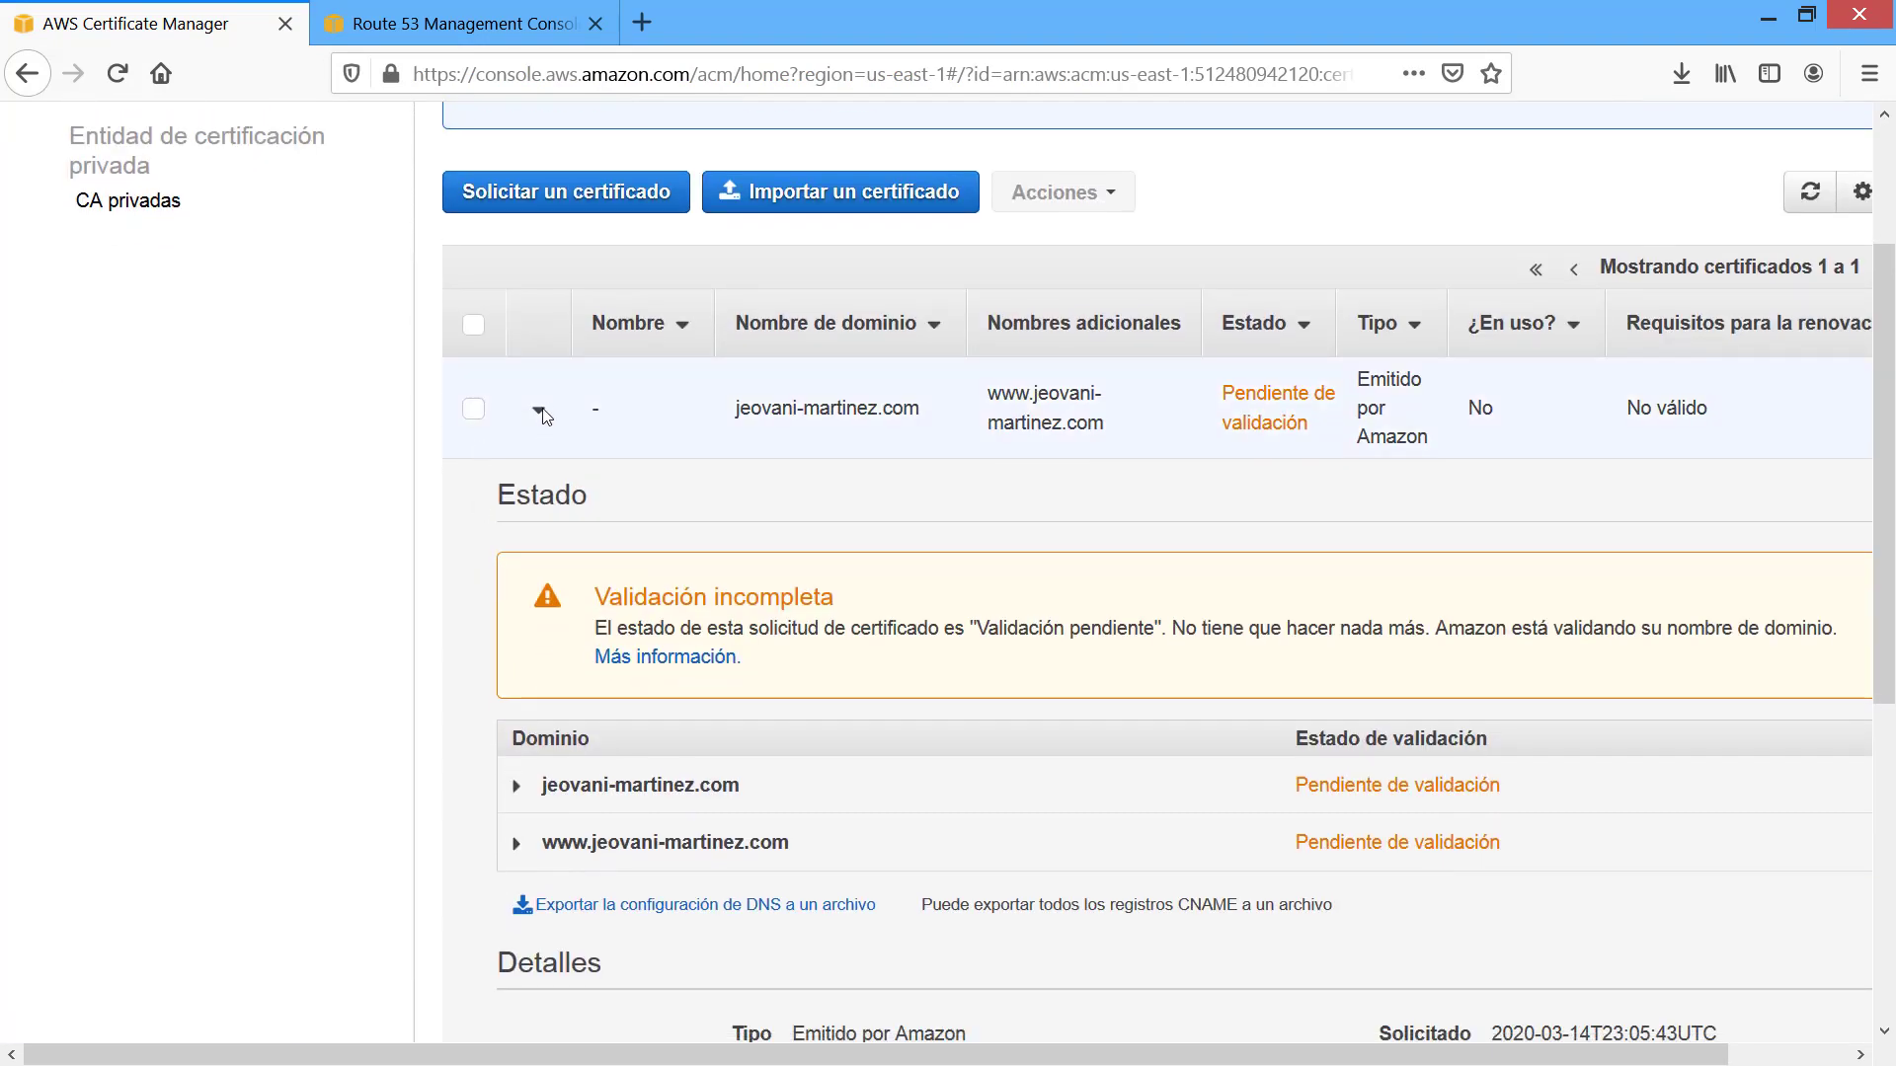
pyautogui.click(538, 408)
# Refresh the certificate list and check the status of the website domain's certificate.
pyautogui.click(1808, 416)
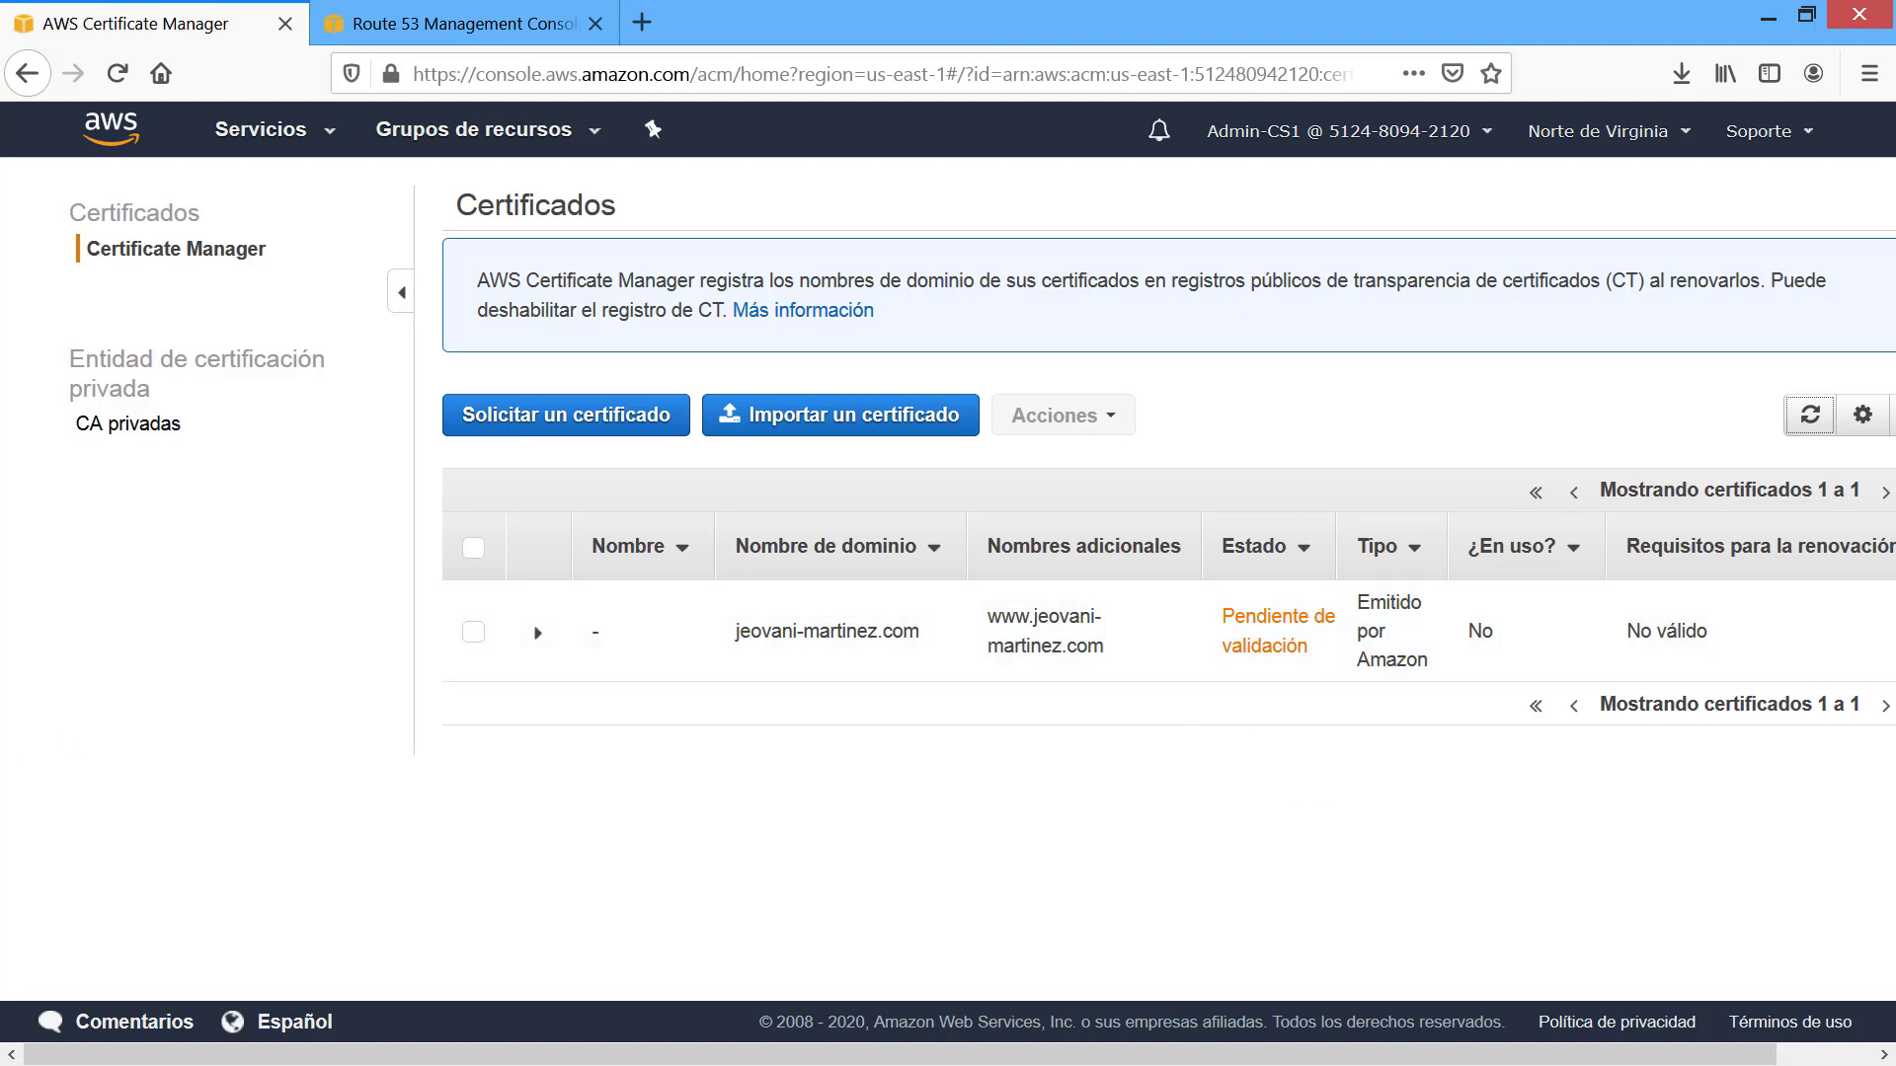
pyautogui.click(1807, 419)
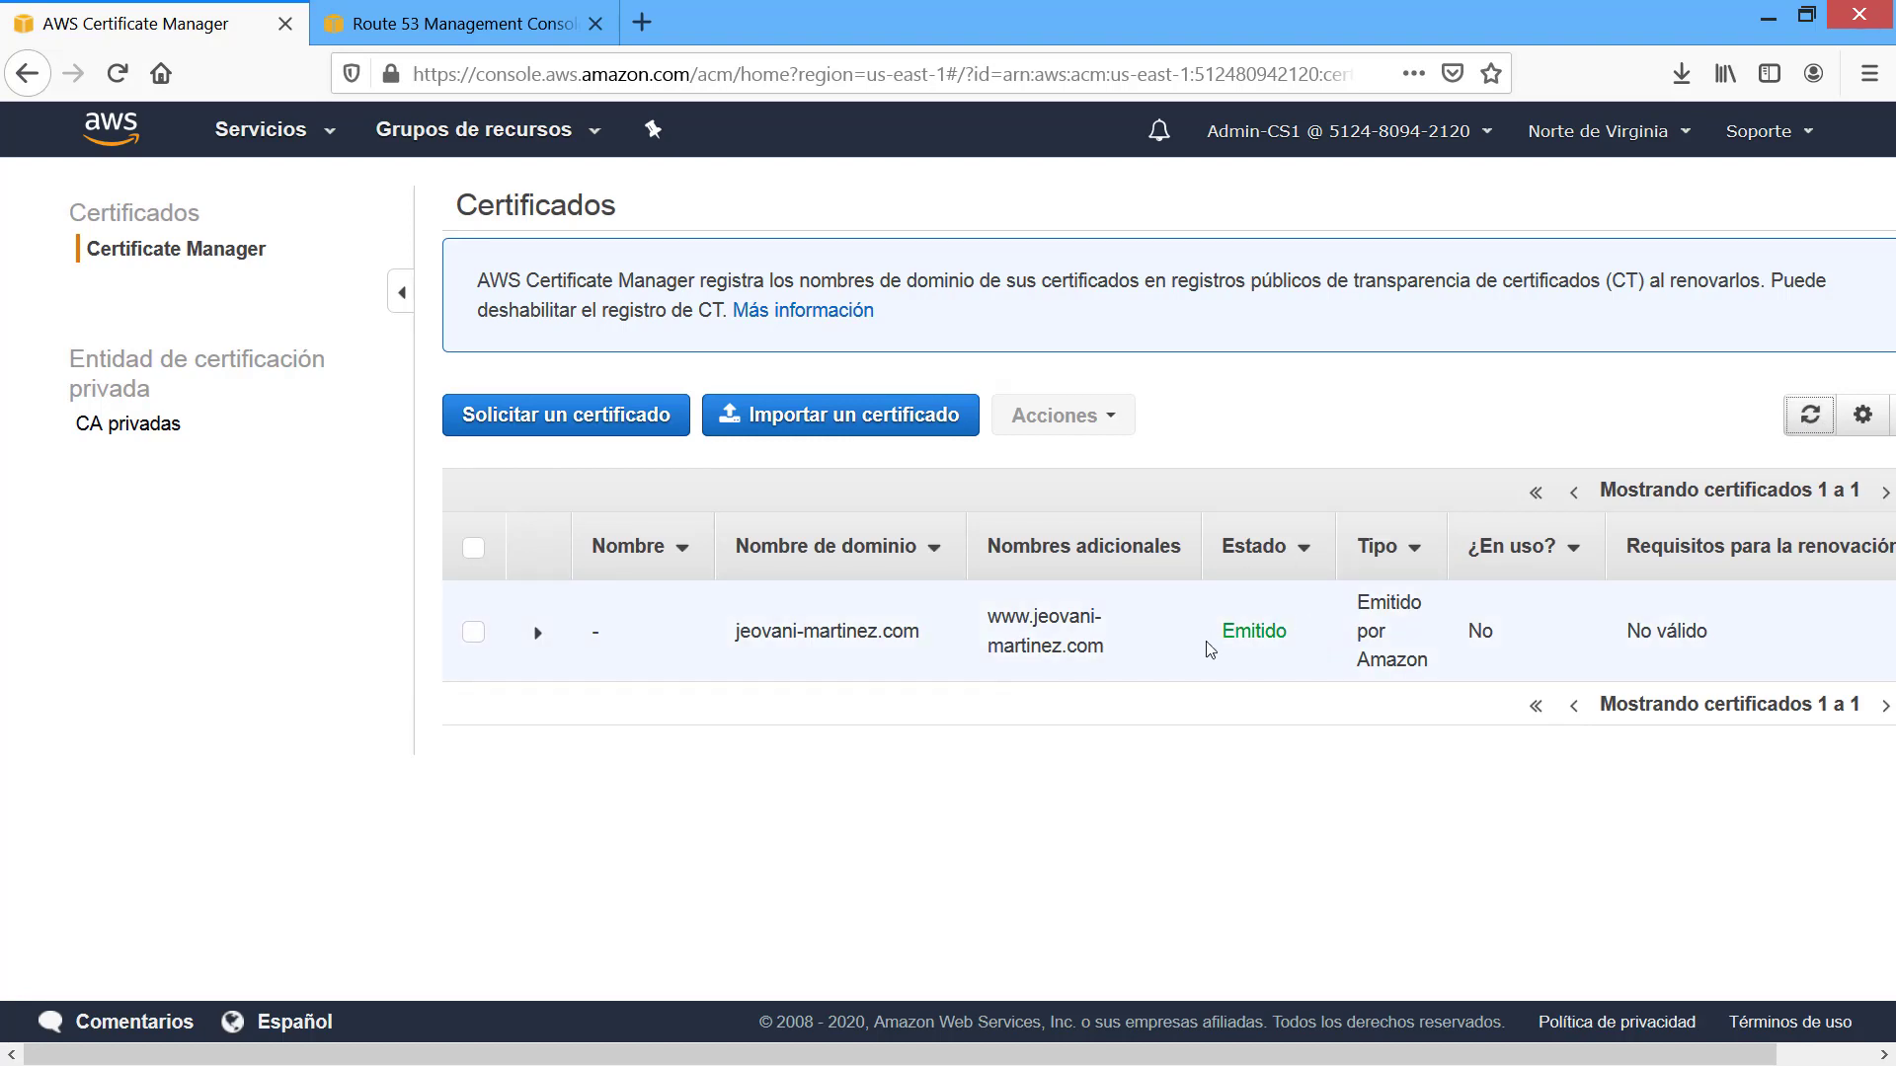
pyautogui.doubleClick(1253, 630)
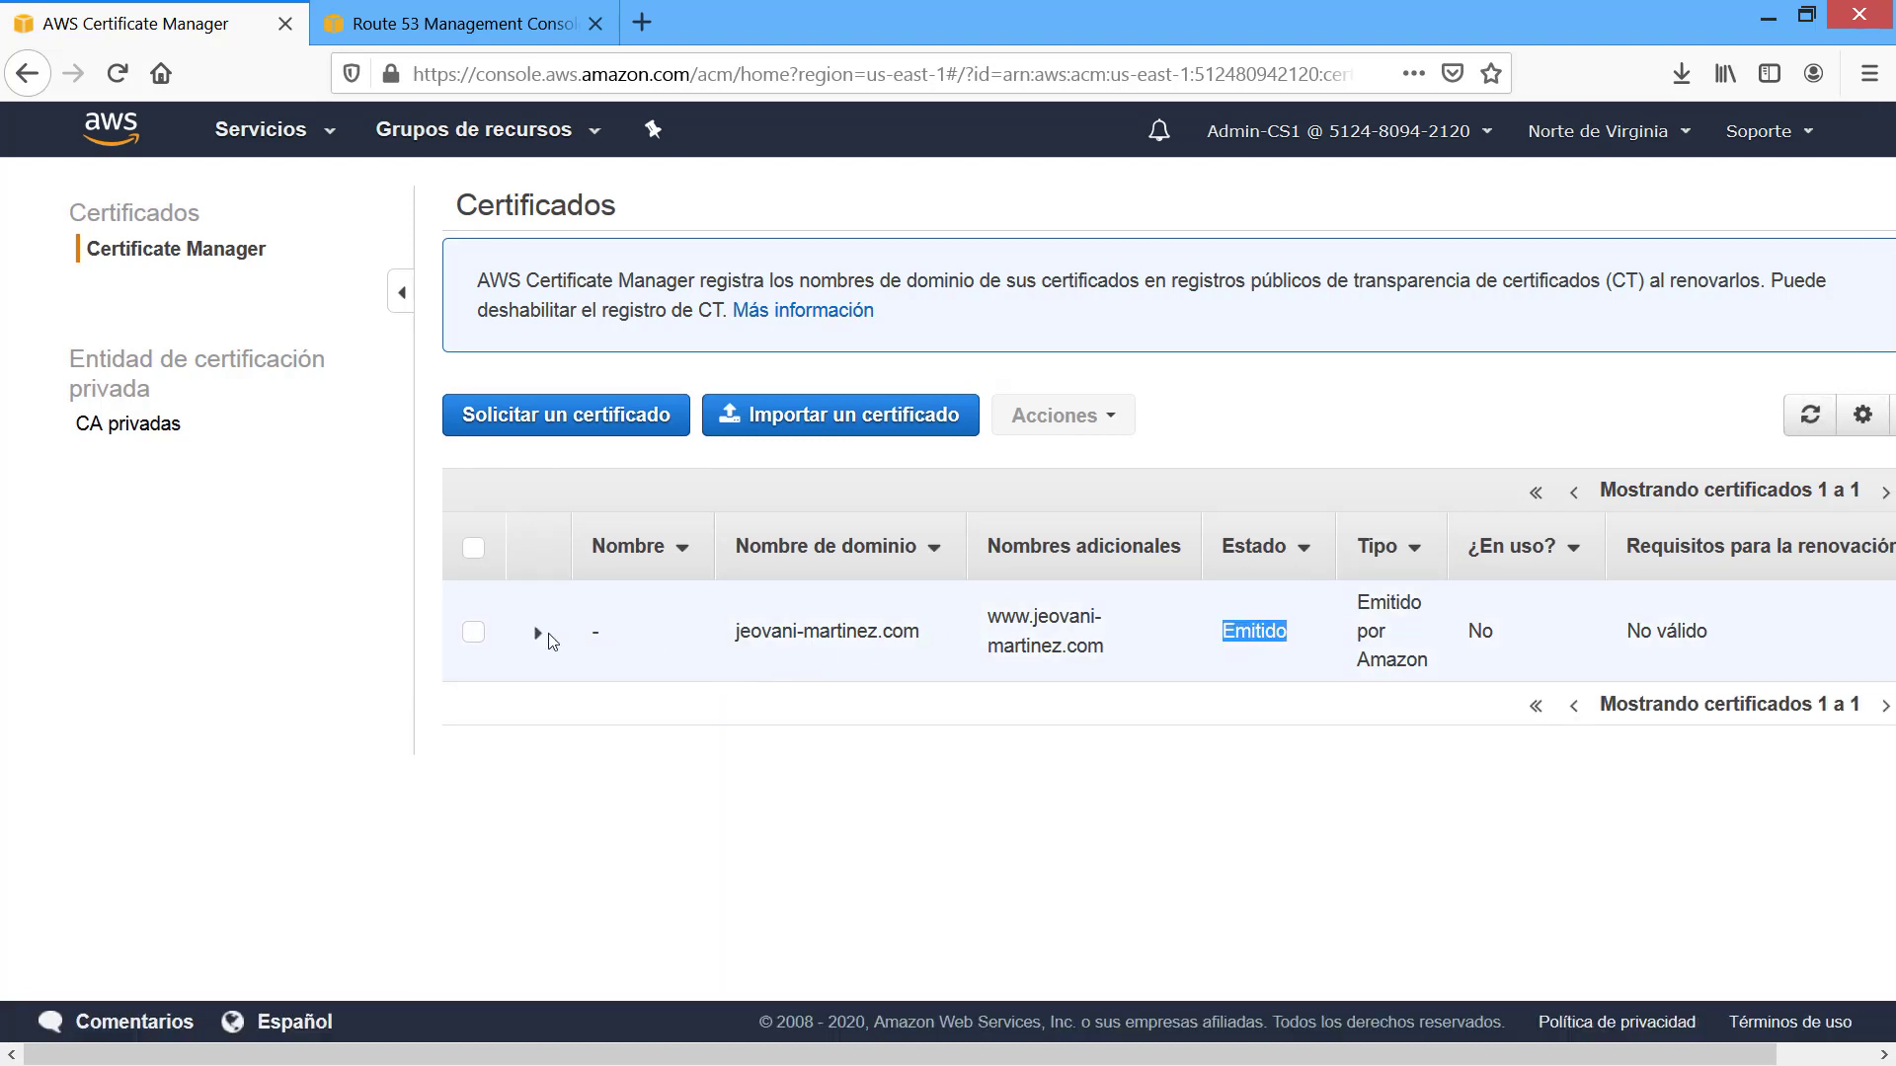
# Expand the certificate to examine its details and both domains' validation status, and collapse it again.
pyautogui.click(550, 640)
pyautogui.scroll(-3, 849, 720)
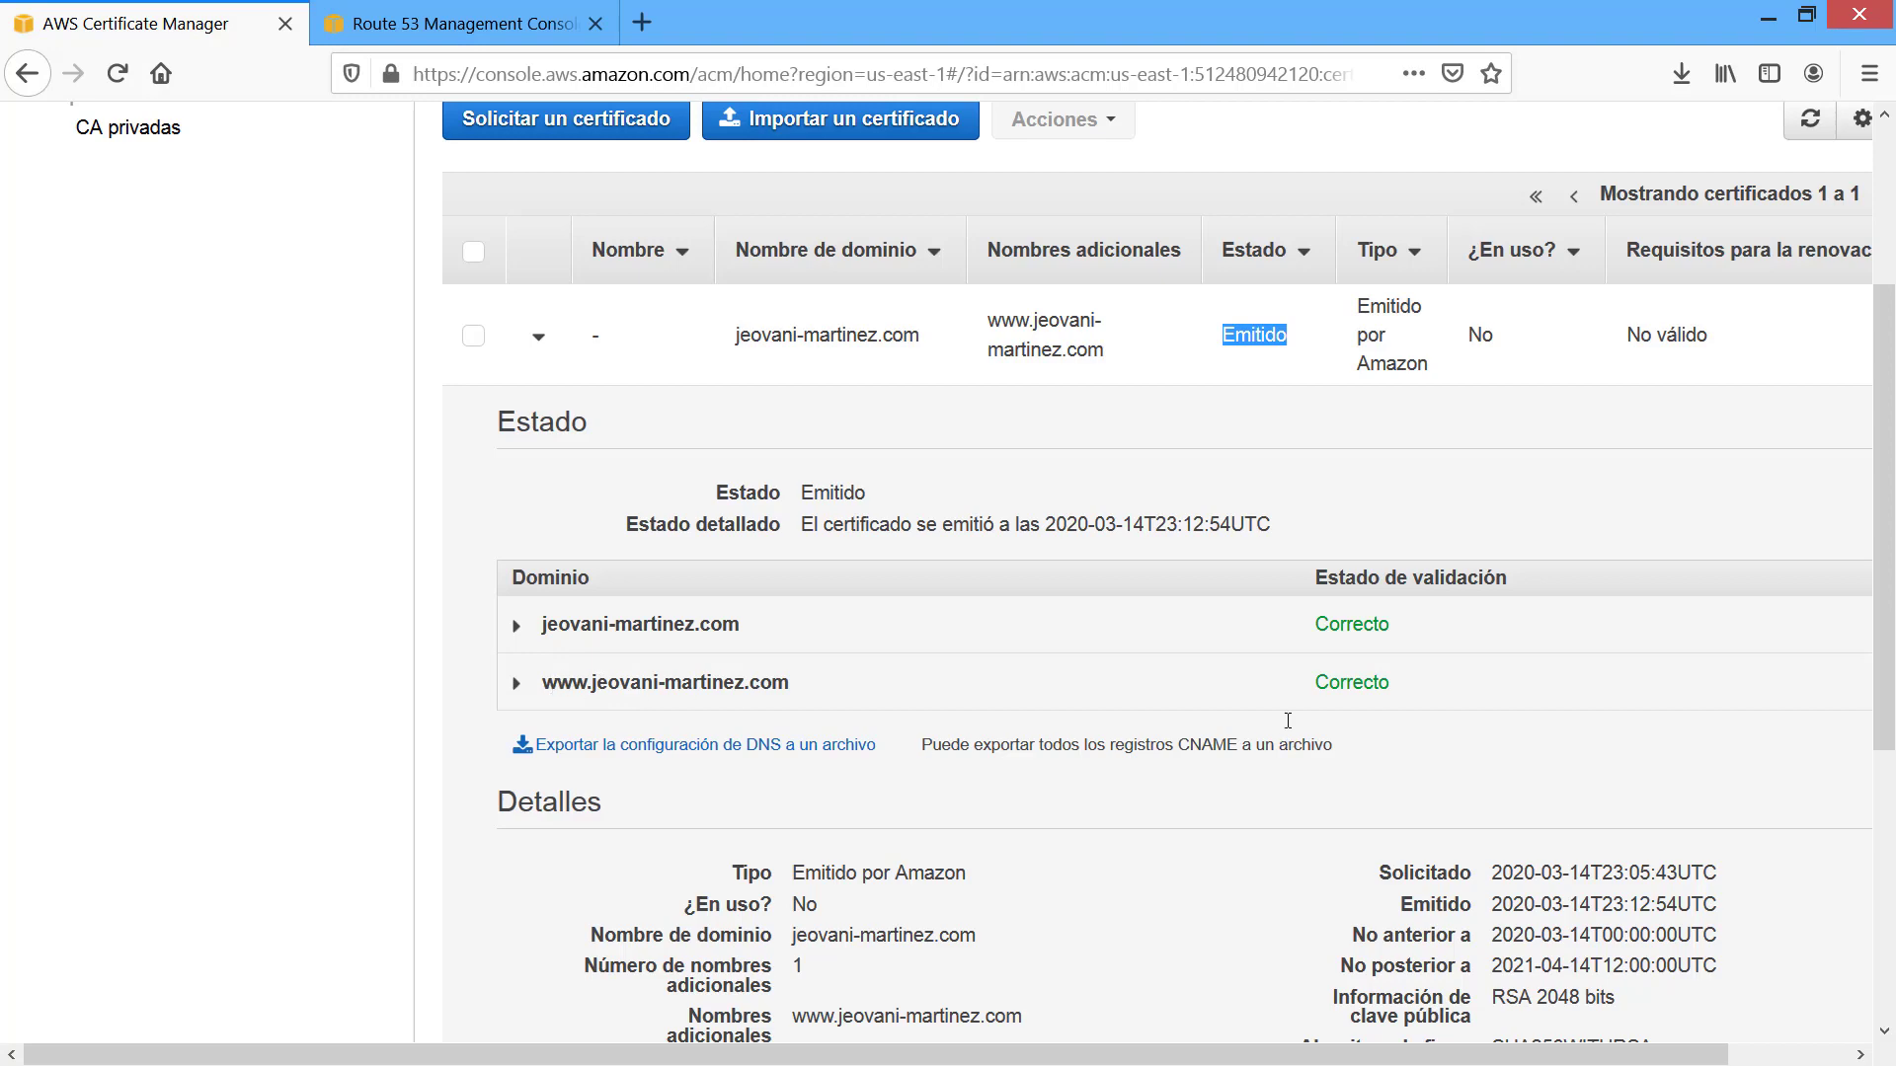
pyautogui.scroll(-5, 1287, 719)
pyautogui.scroll(8, 1248, 698)
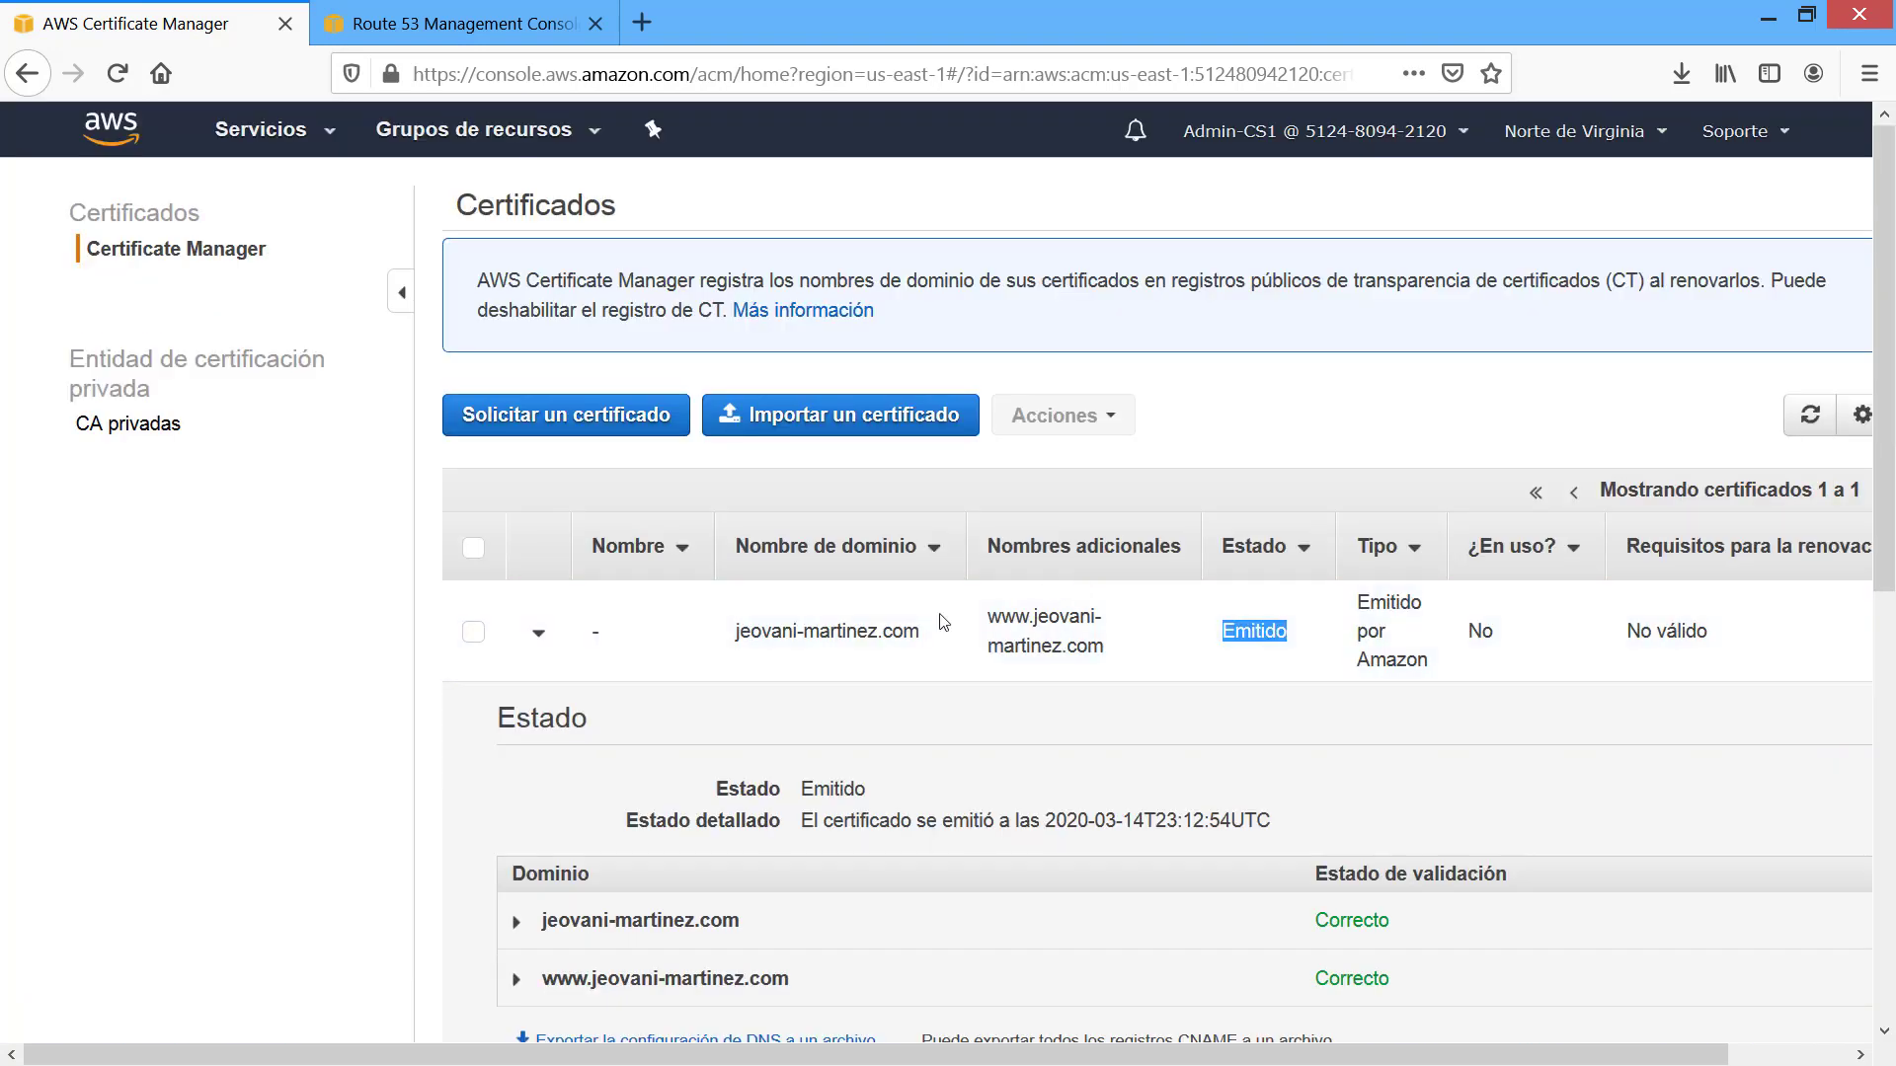
pyautogui.click(537, 634)
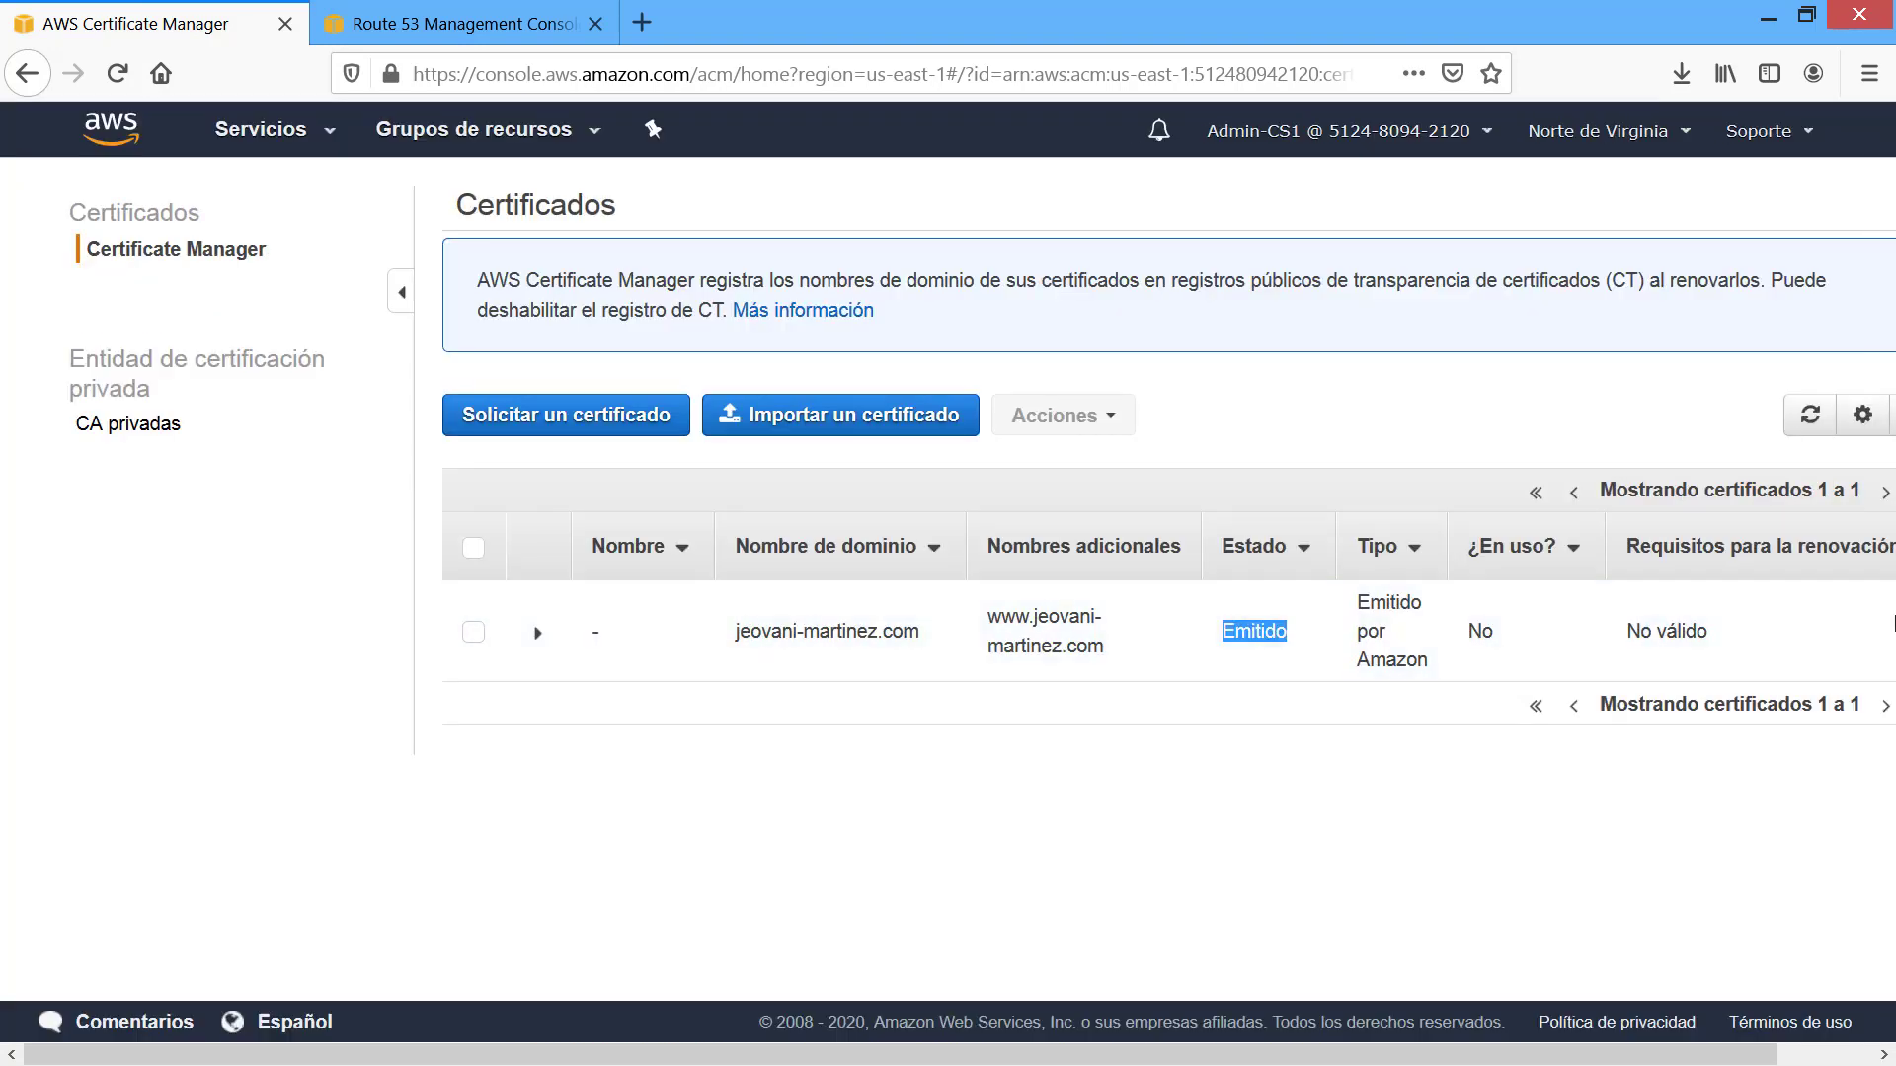
pyautogui.moveTo(696, 1056); pyautogui.dragTo(790, 1056)
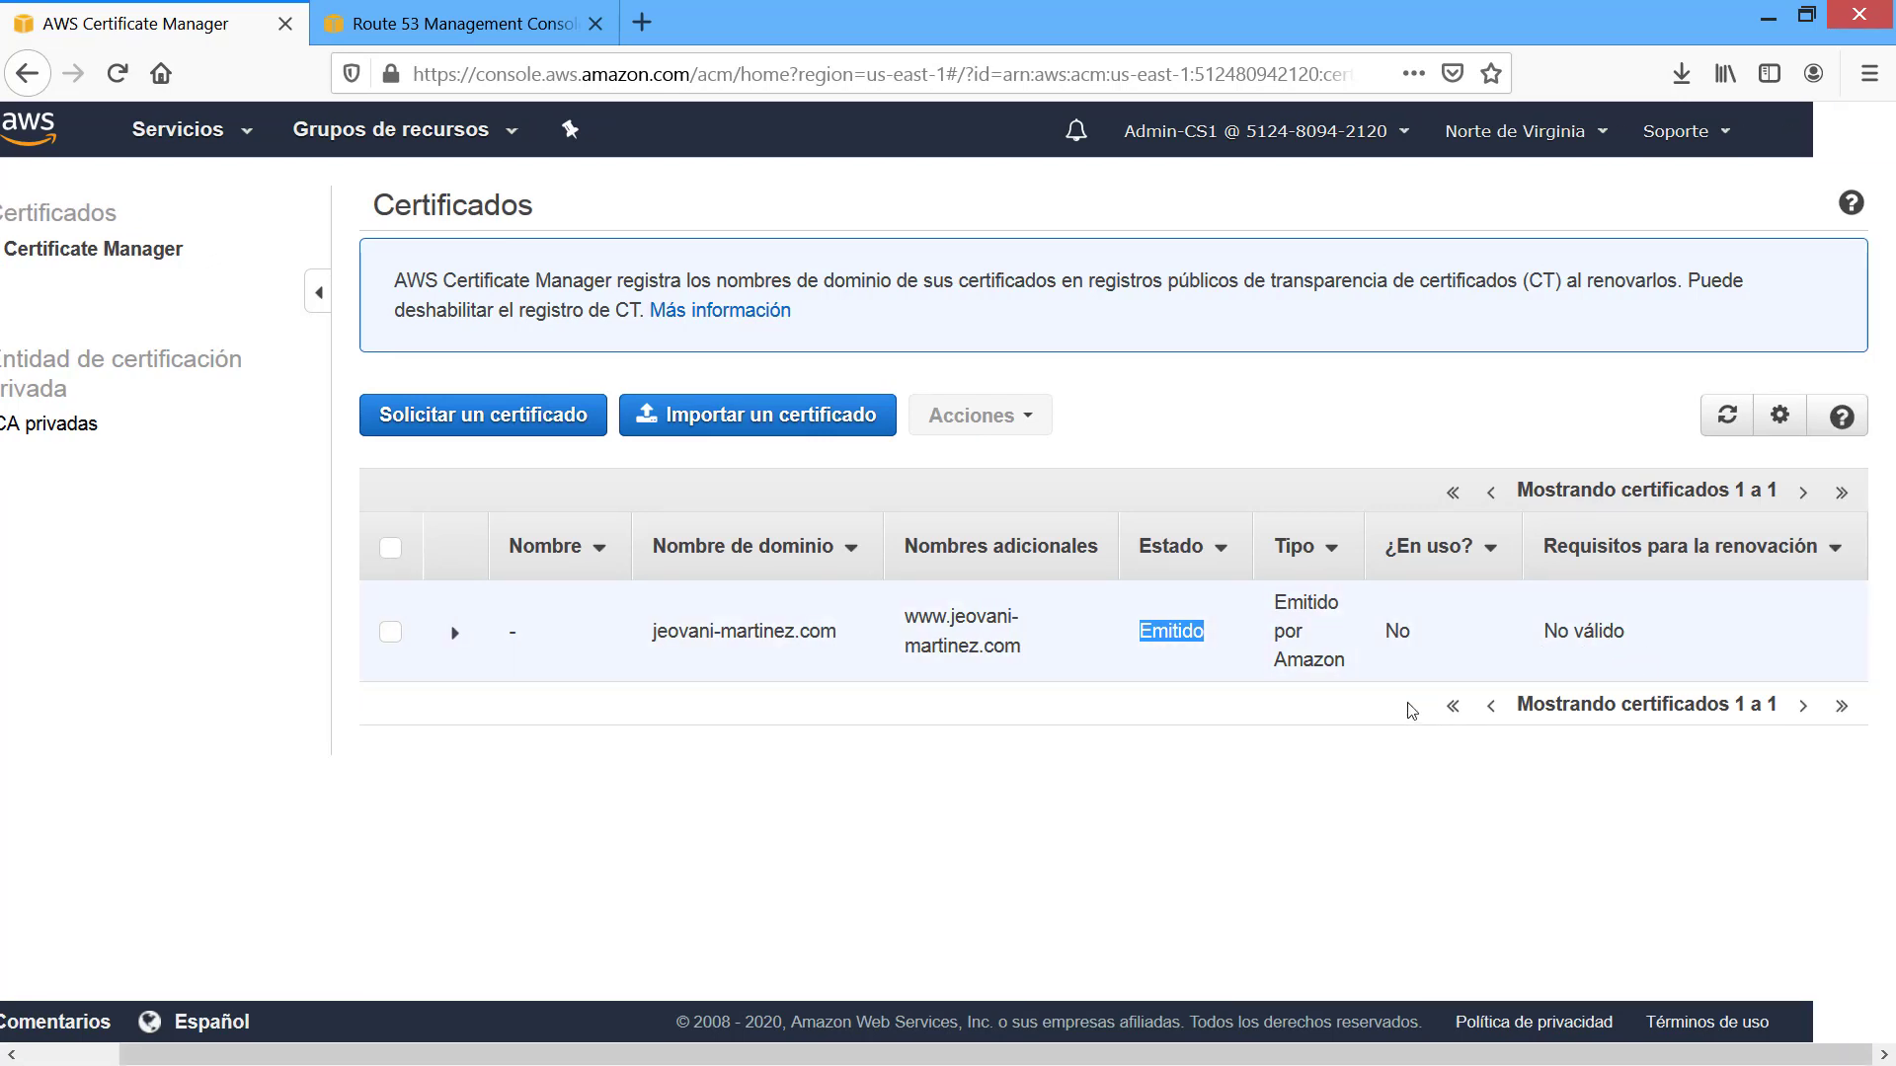
pyautogui.click(1260, 749)
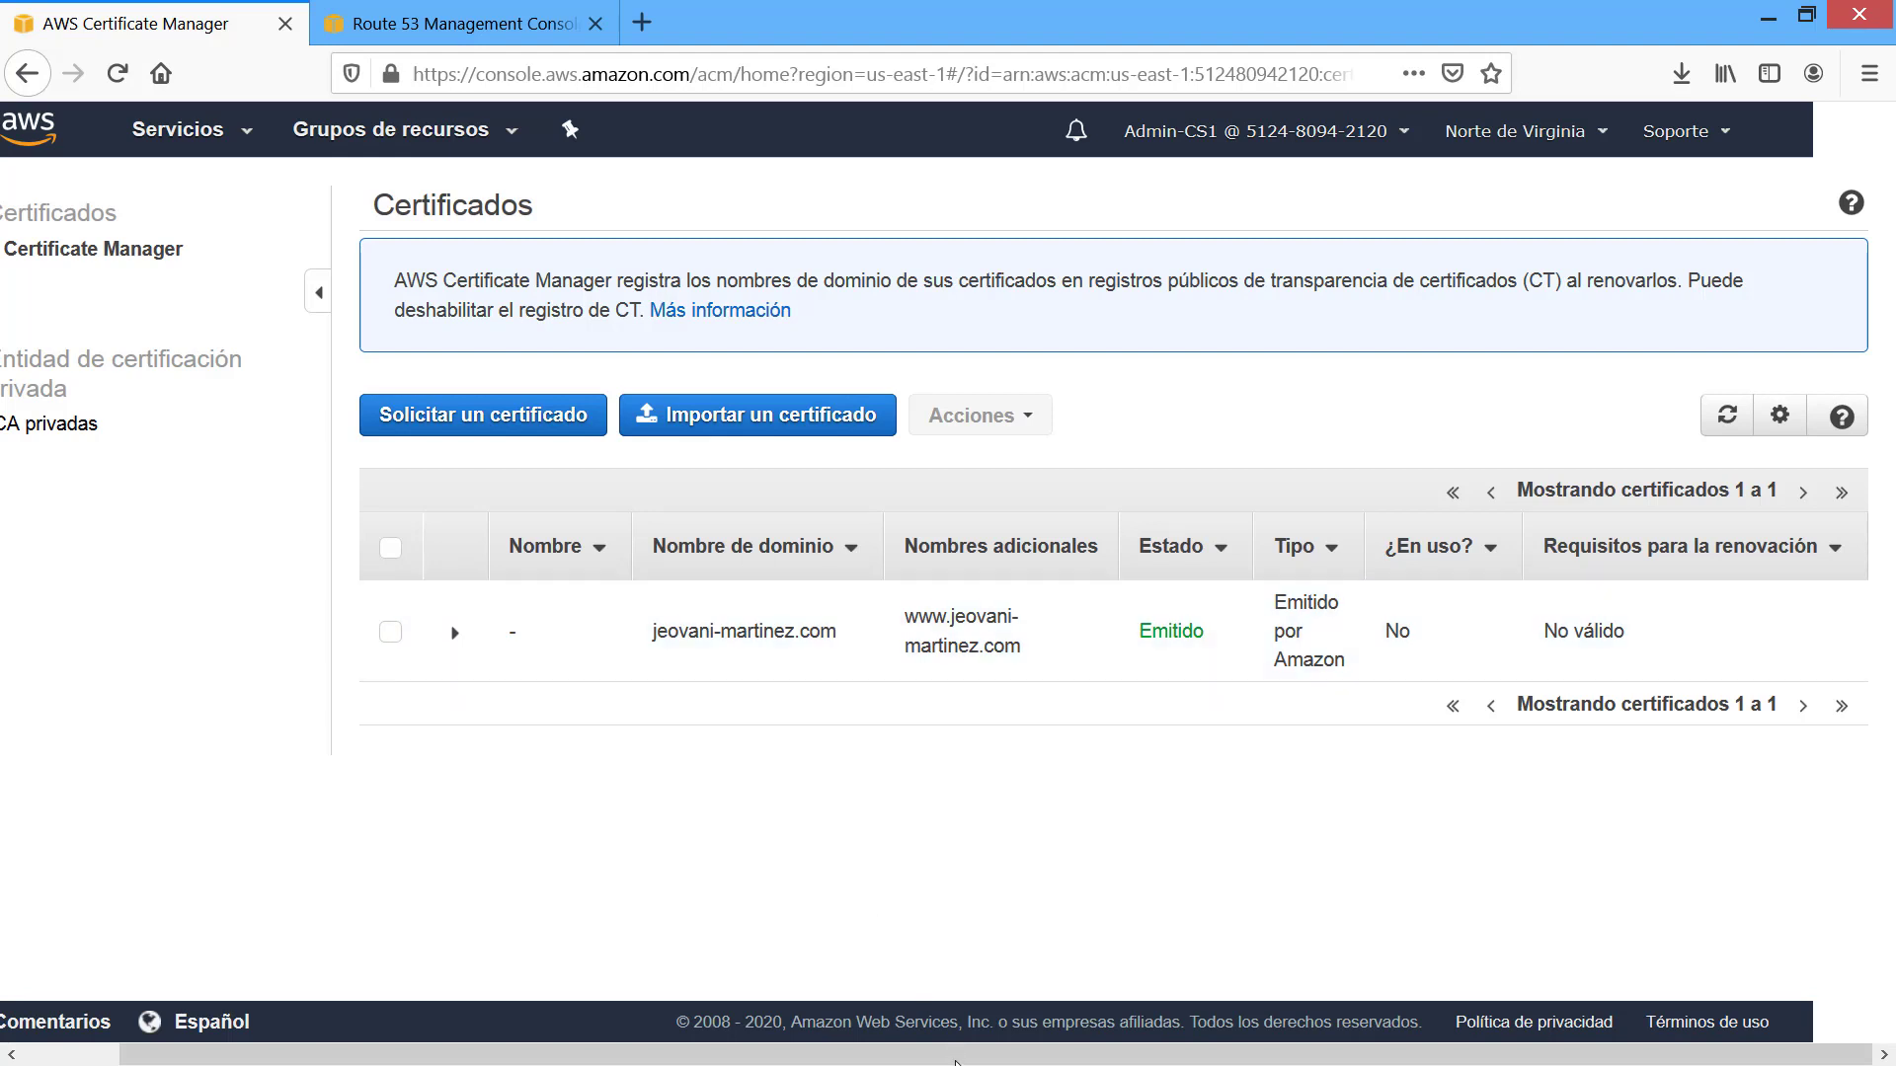
pyautogui.moveTo(869, 1054); pyautogui.dragTo(774, 1054)
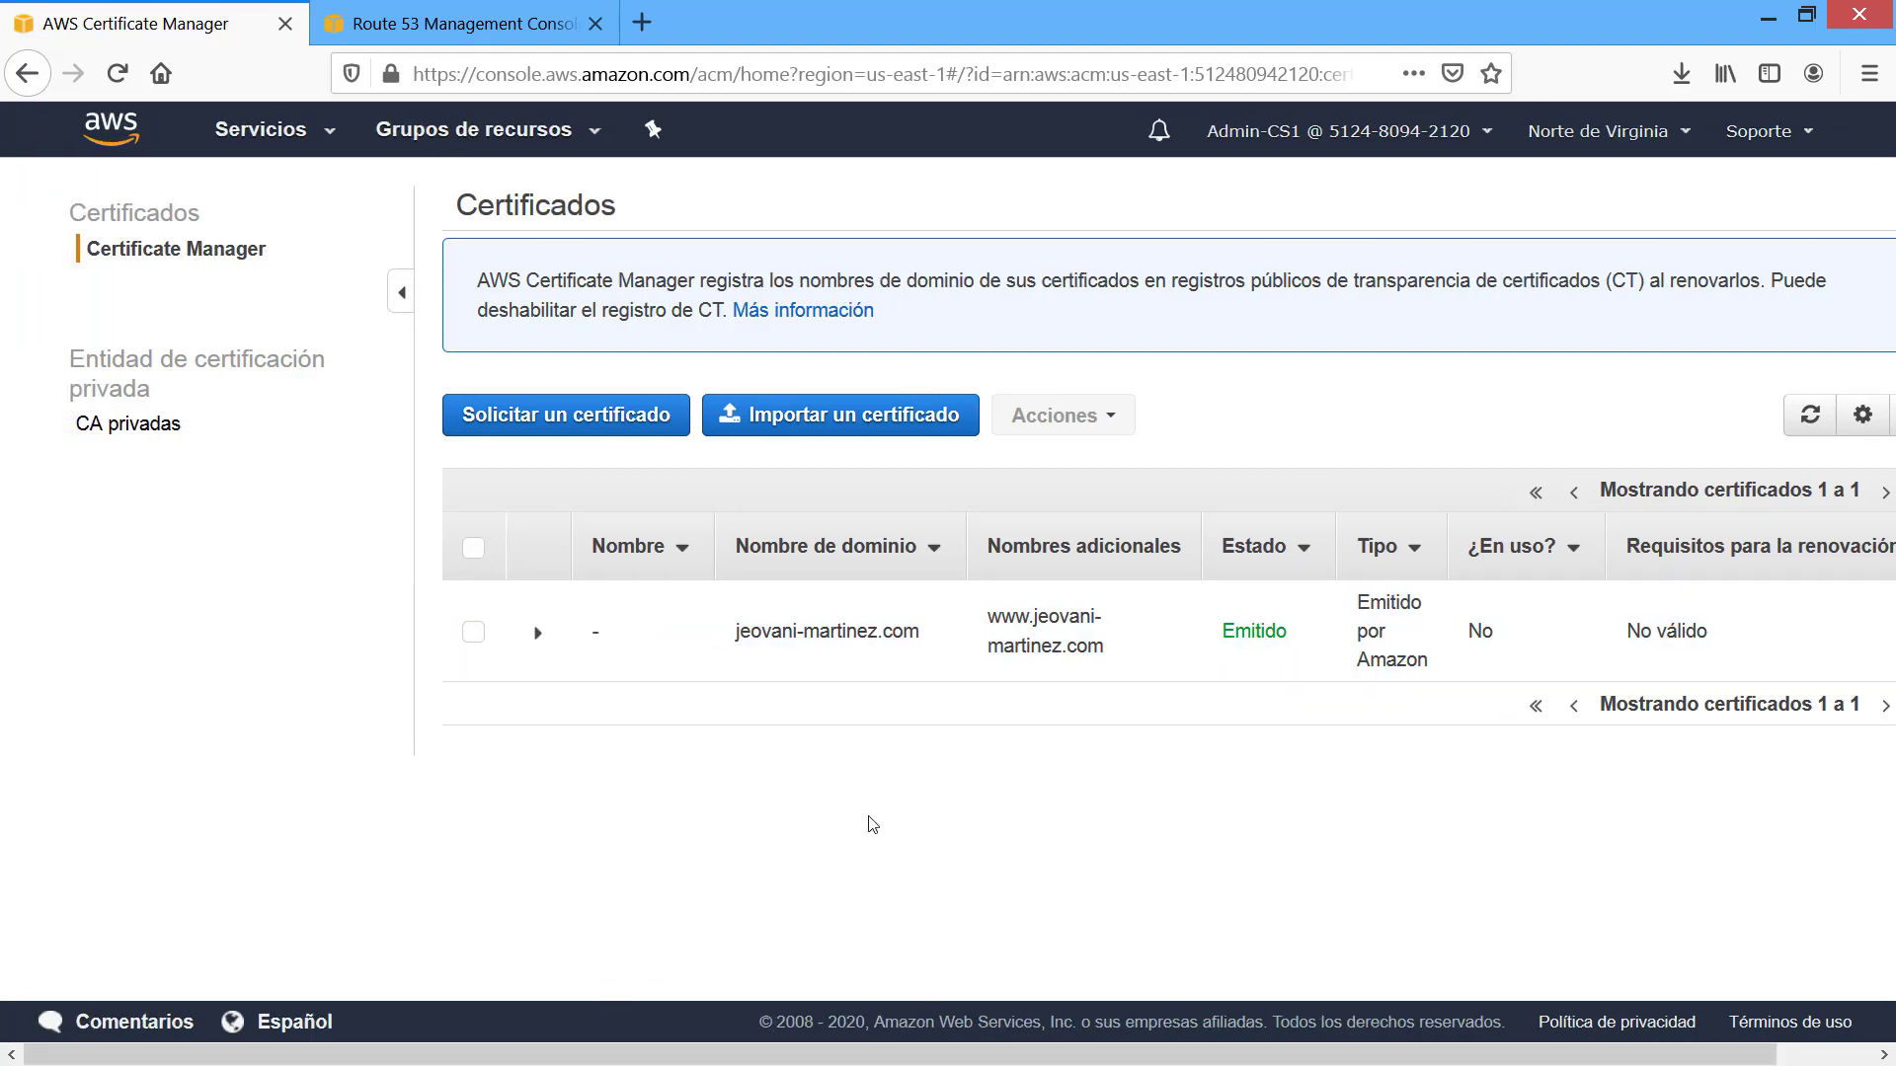